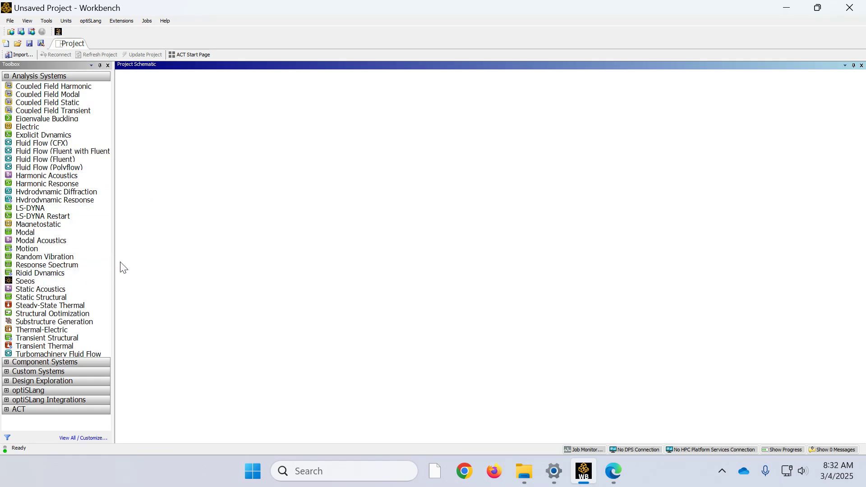
Step: Add a Static Structural analysis system to the project and review its Engineering Data for Structural Steel
double_click(66, 297)
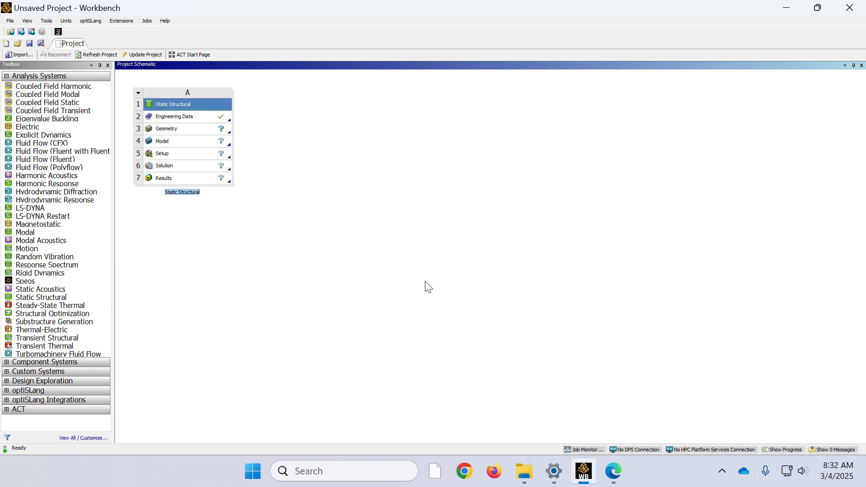
double_click(166, 117)
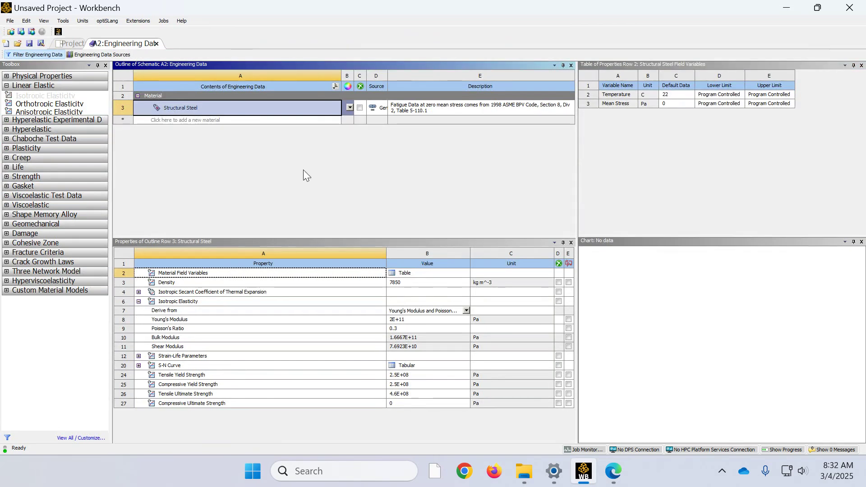
left_click(71, 43)
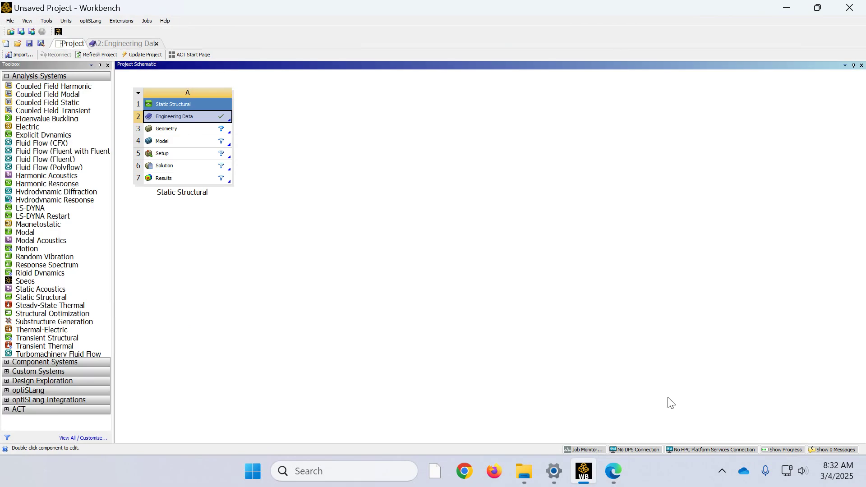
Step: Set the project unit system to SI (kg,m,s,K,A,N,V)
mouse_move(524, 471)
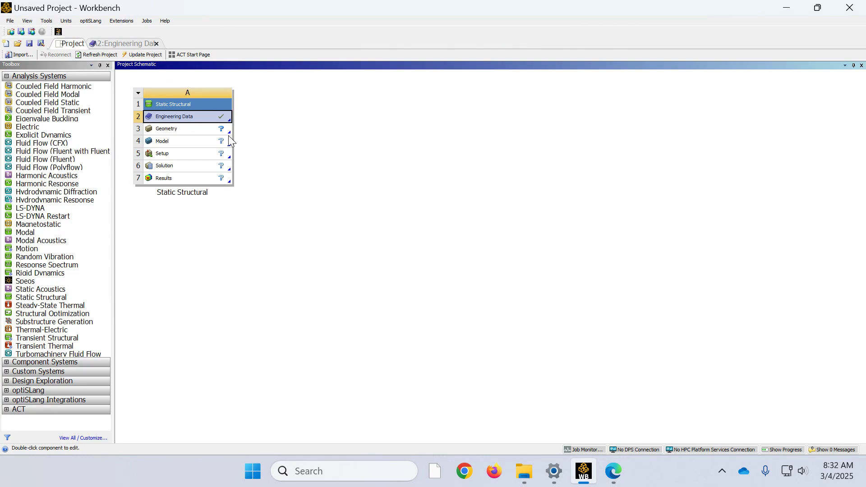
left_click(70, 24)
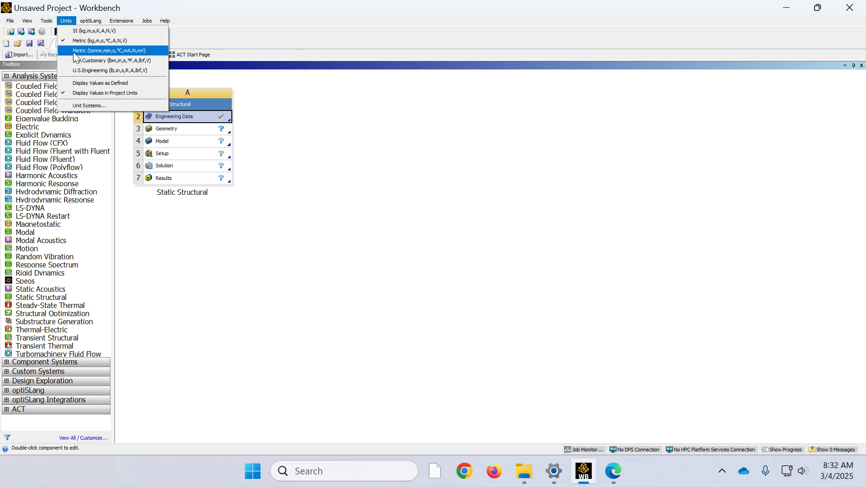
left_click(95, 31)
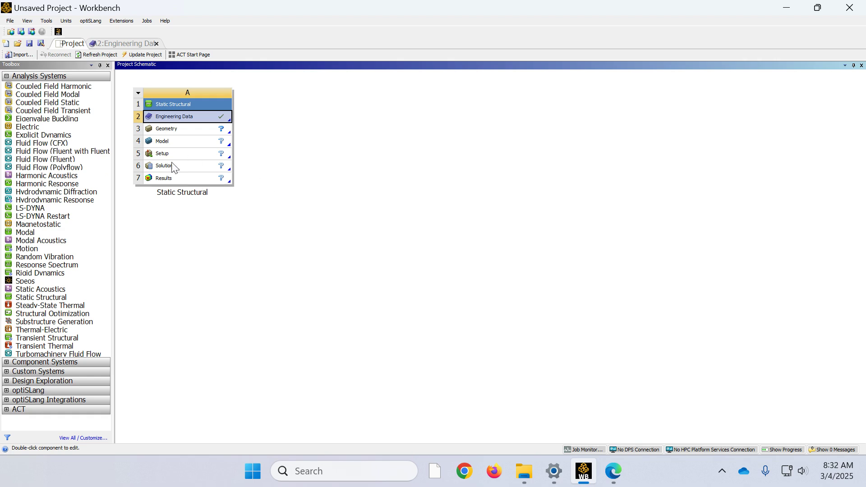
Step: Start a new DesignModeler geometry for the Static Structural system and create a sketch on the YZPlane, viewed along +X
right_click(176, 134)
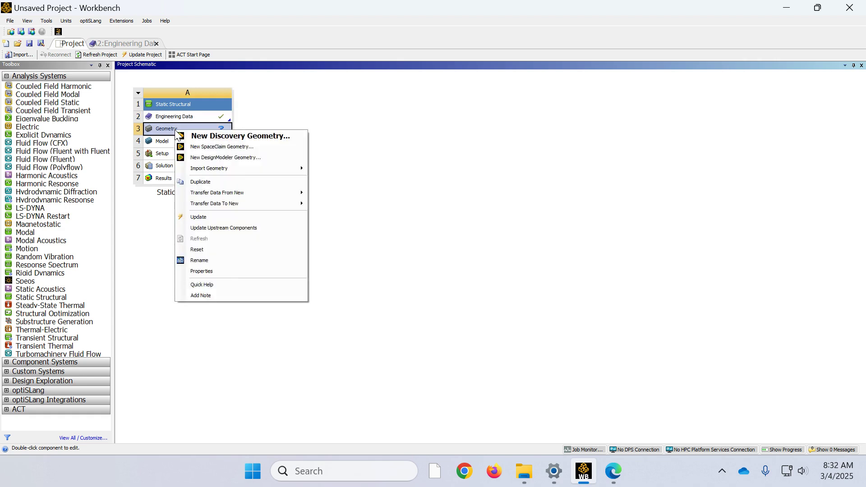
left_click(199, 158)
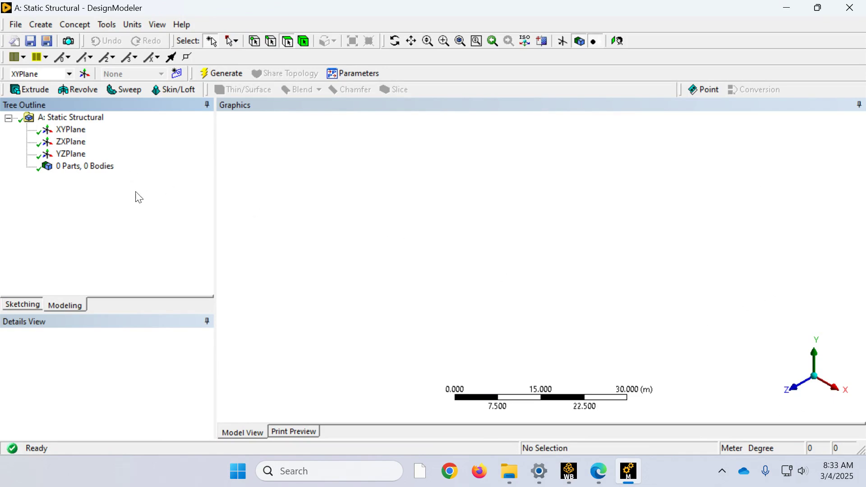
left_click(66, 158)
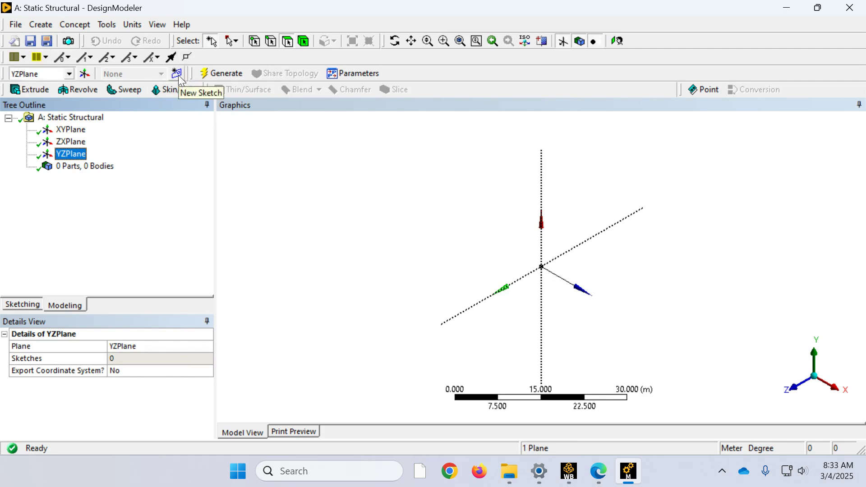
left_click(178, 75)
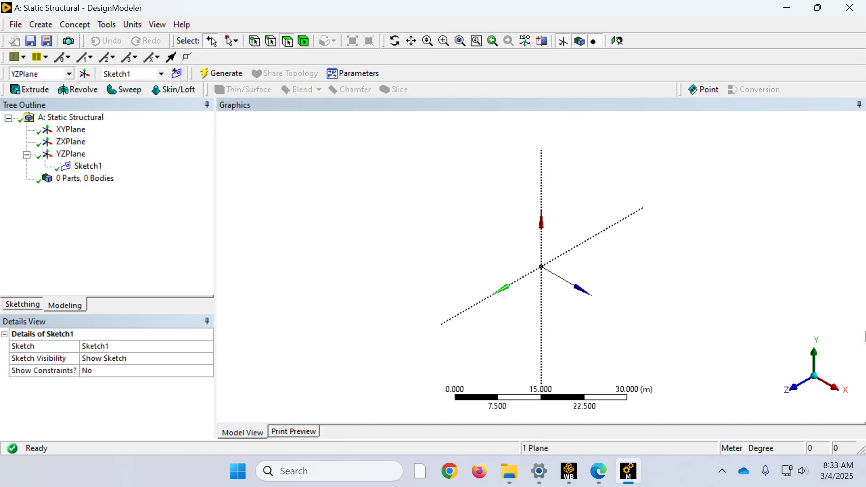
left_click(836, 395)
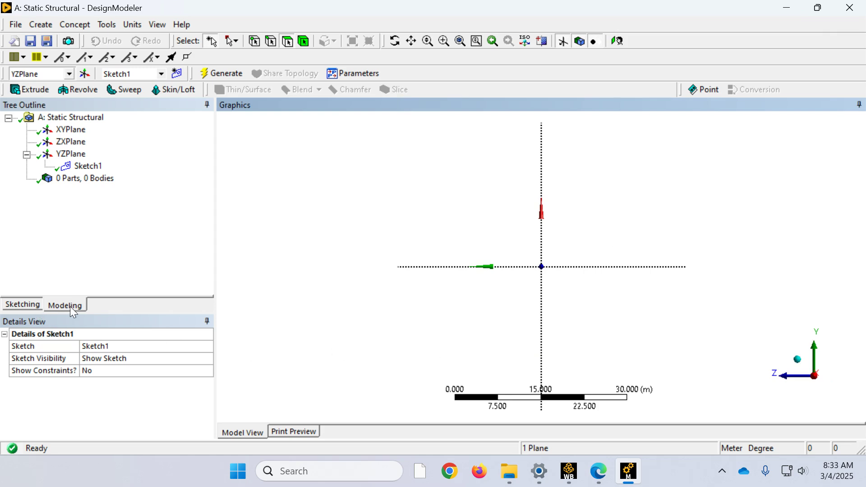
Step: Sketch a rectangle on the YZPlane that encloses the origin and crosses both plane axes
left_click(23, 305)
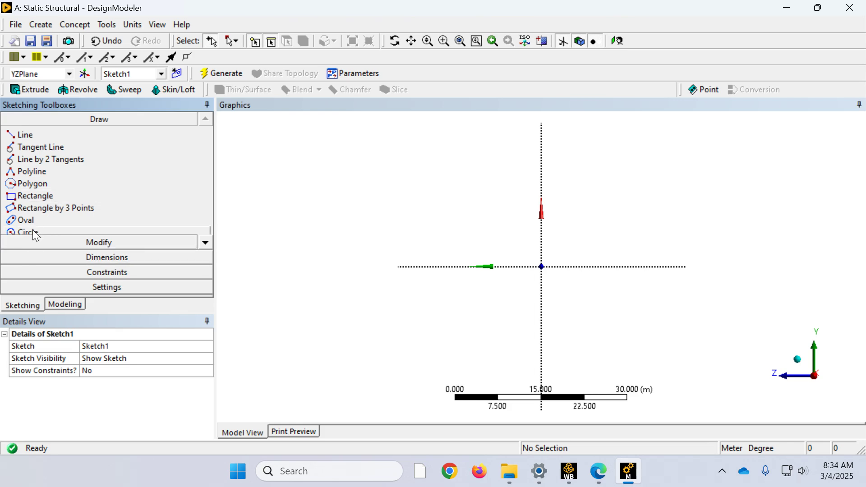
left_click(38, 198)
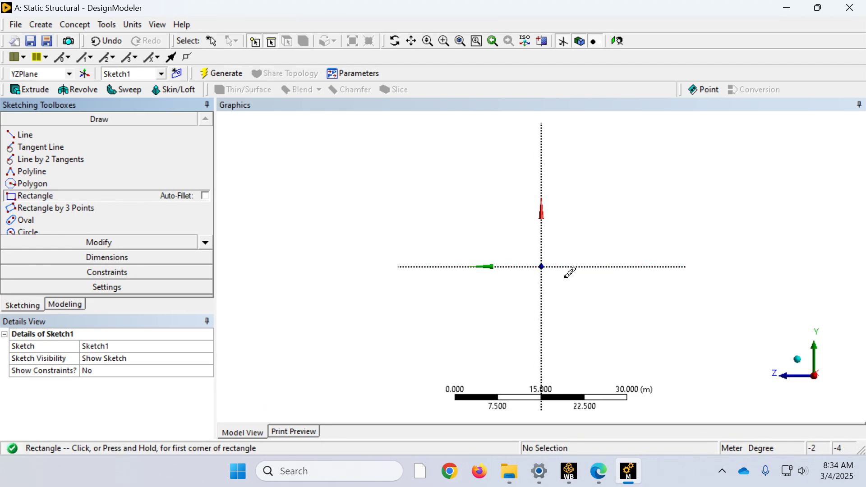
scroll(569, 272, "up", 5)
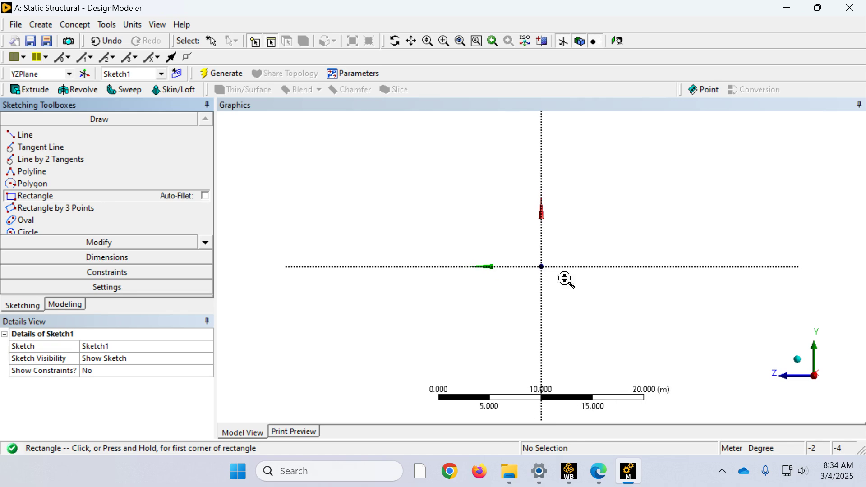
scroll(566, 275, "up", 10)
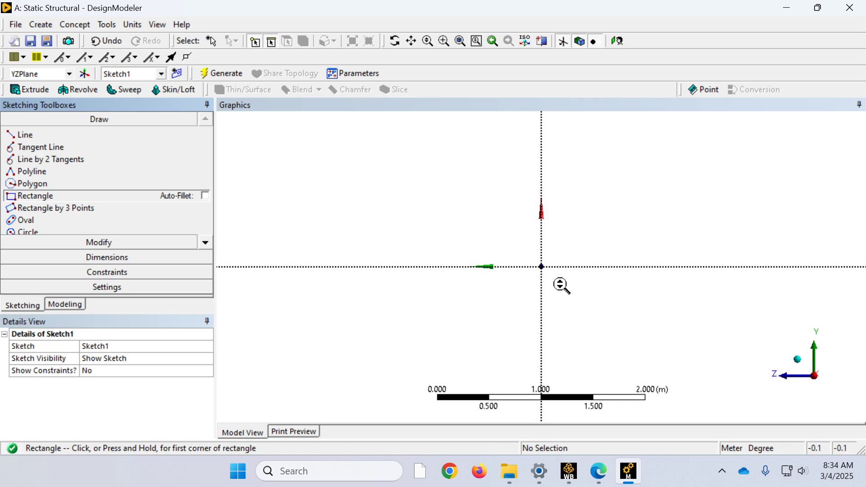
scroll(563, 281, "up", 3)
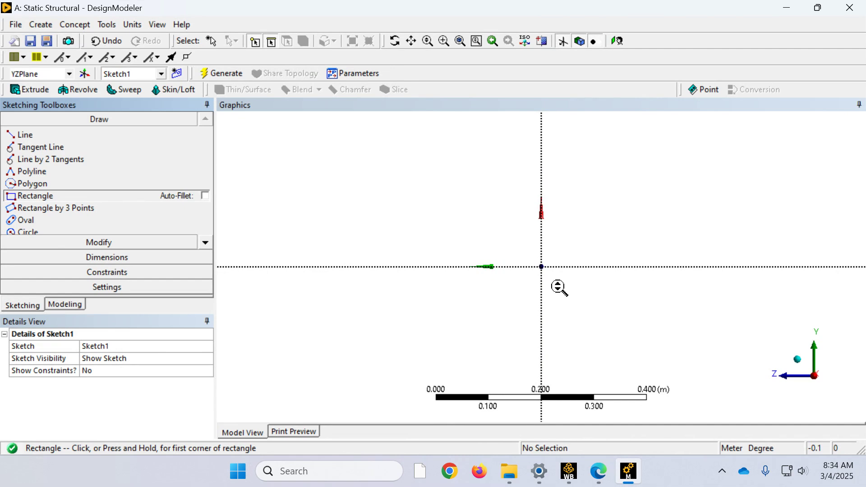
scroll(558, 288, "up", 2)
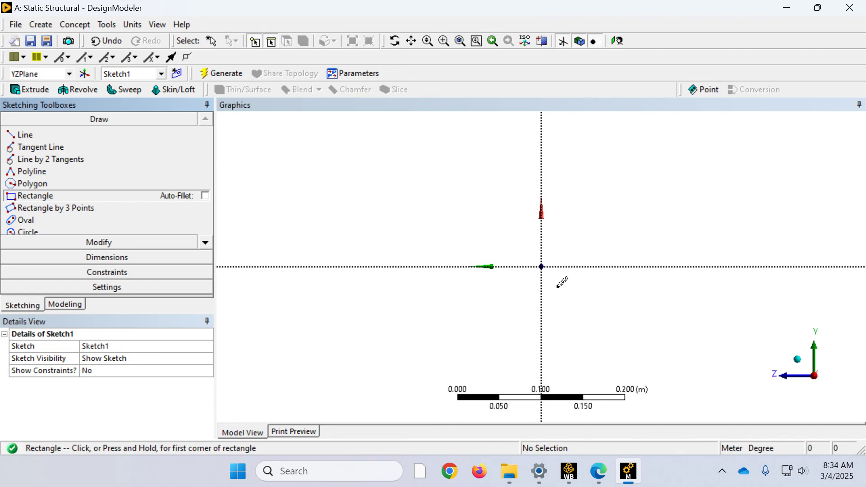
scroll(561, 283, "up", 2)
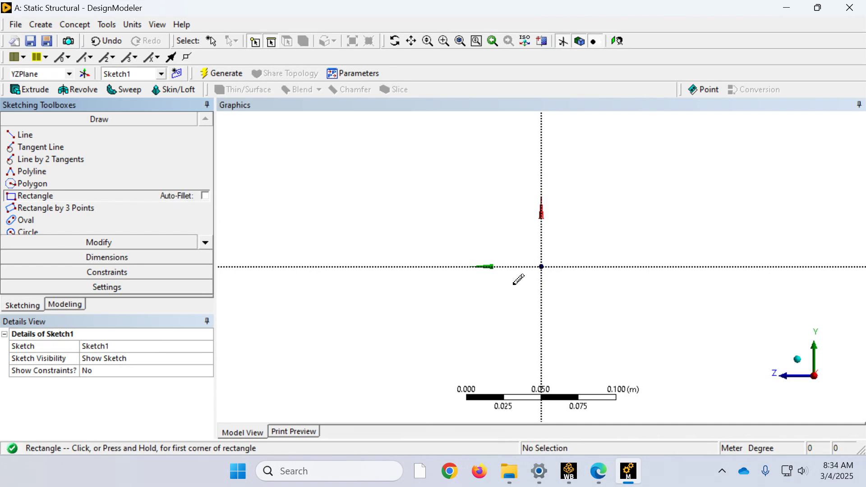
scroll(576, 310, "up", 1)
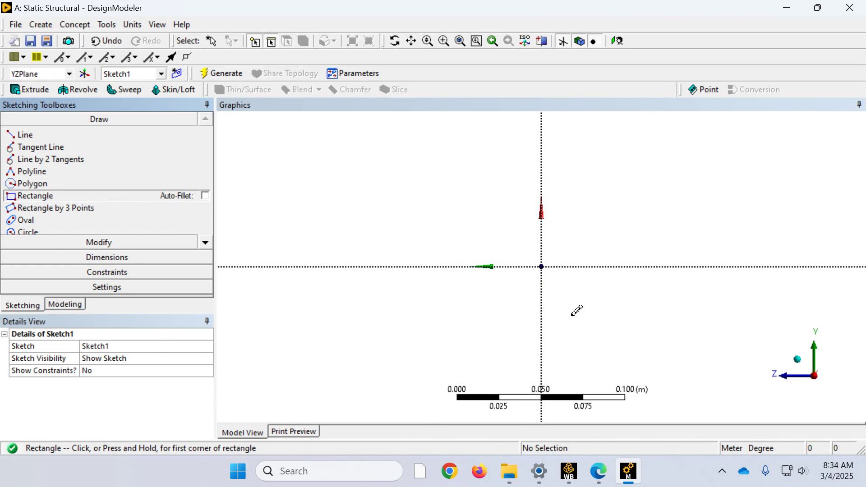
scroll(576, 310, "up", 1)
scroll(576, 310, "up", 1)
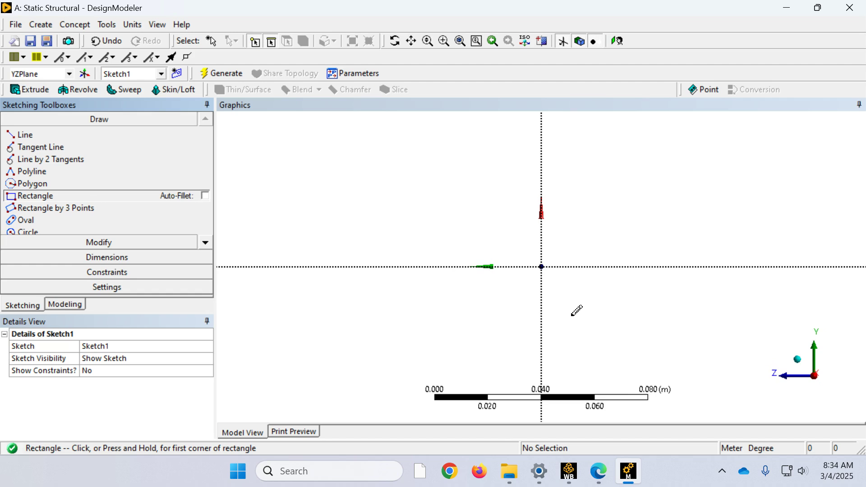
scroll(572, 314, "up", 1)
scroll(573, 317, "up", 1)
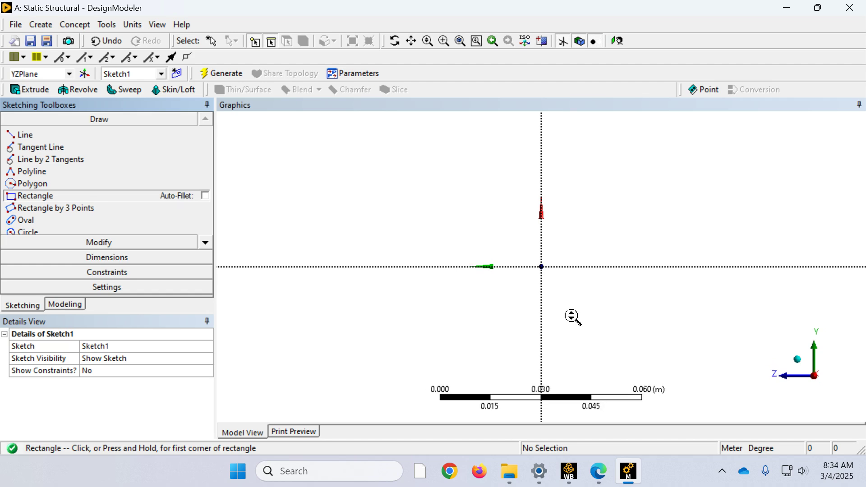
scroll(573, 317, "down", 1)
scroll(573, 317, "down", 2)
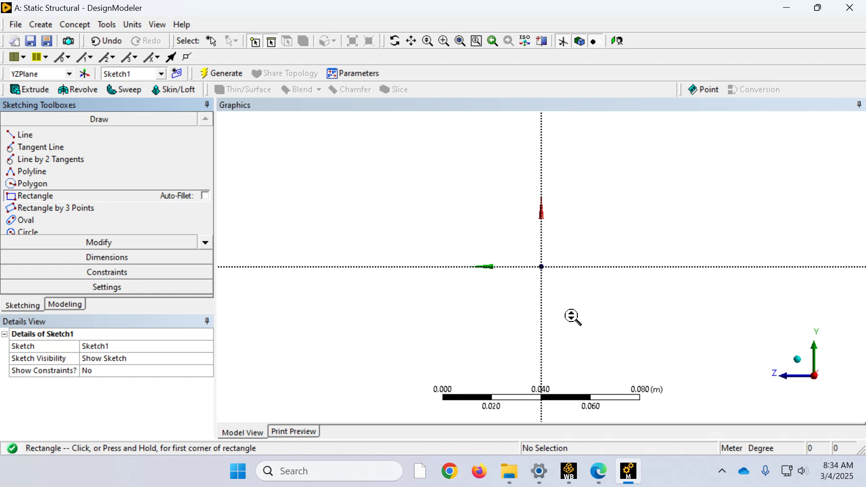
scroll(591, 317, "up", 1)
scroll(590, 323, "up", 1)
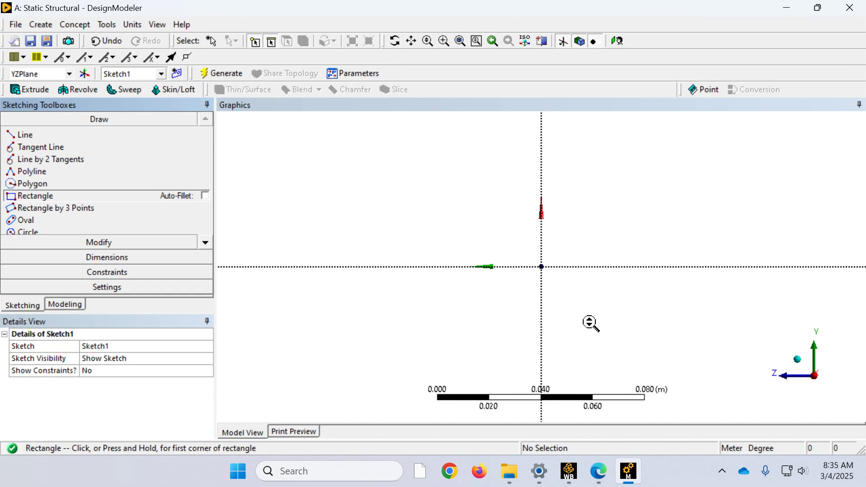
scroll(591, 323, "up", 1)
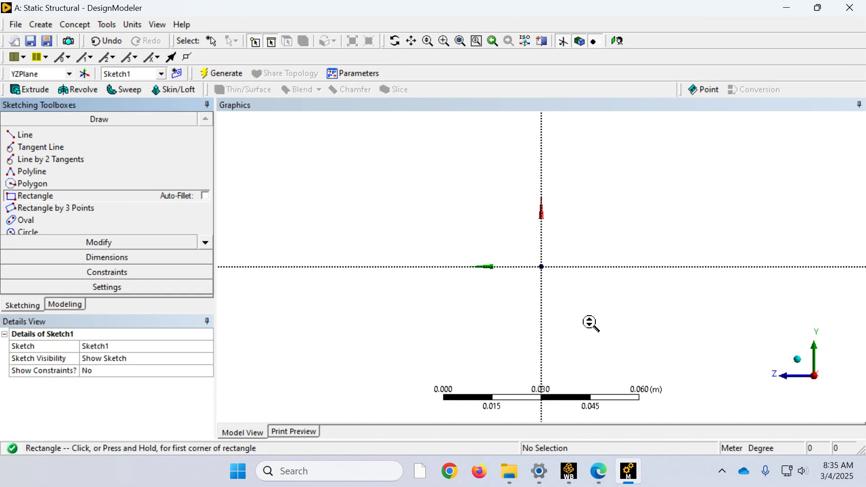
scroll(590, 322, "up", 1)
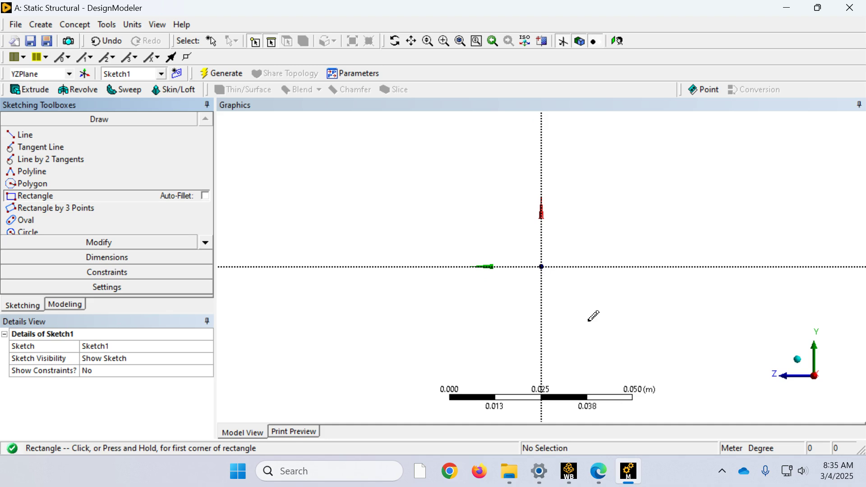
scroll(588, 320, "up", 1)
scroll(593, 316, "up", 3)
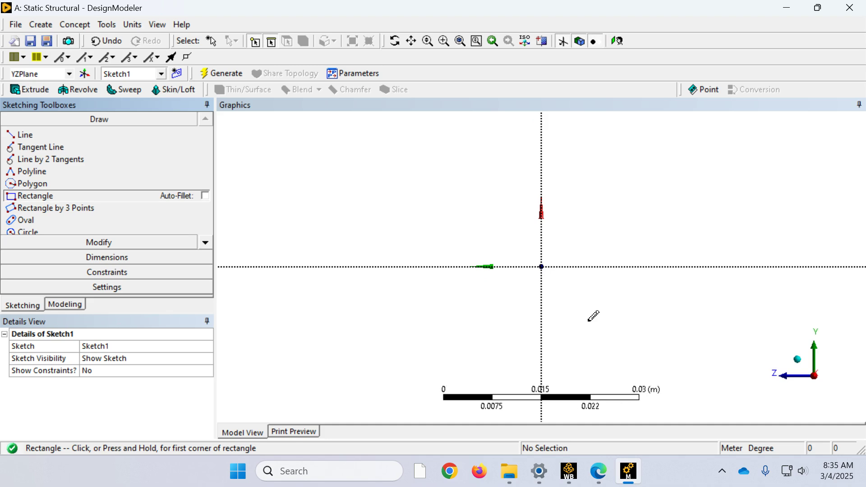
scroll(593, 316, "down", 5)
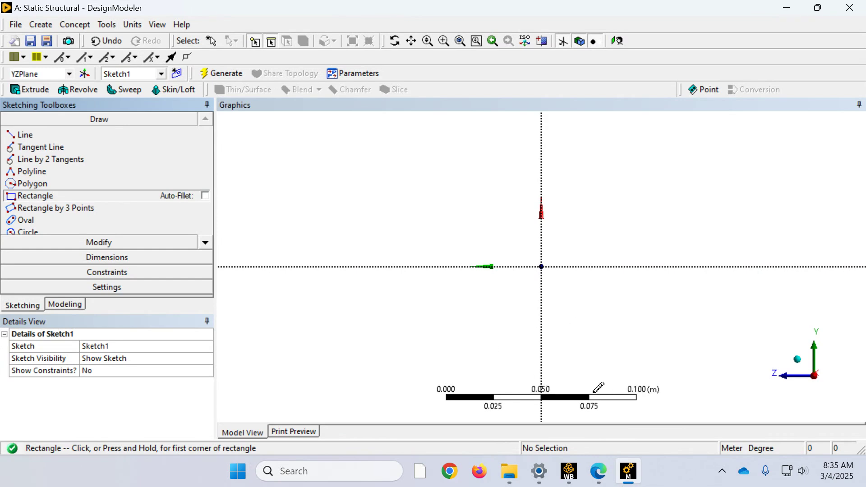
left_click(511, 235)
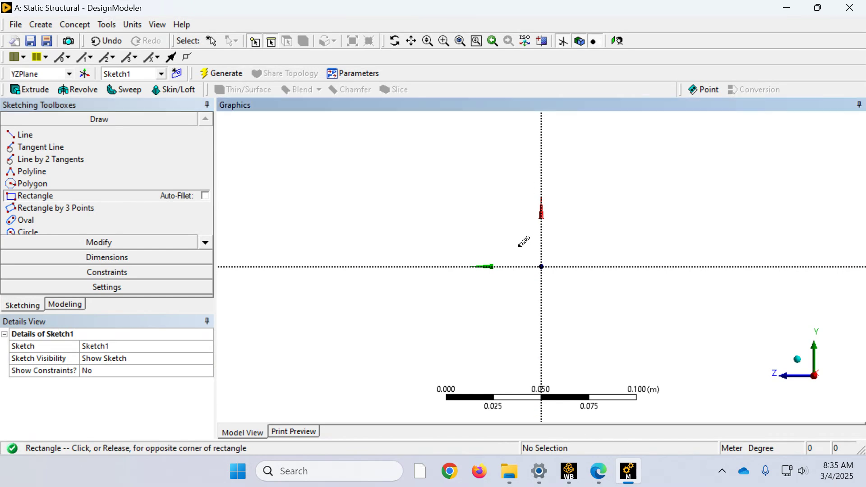
left_click(601, 356)
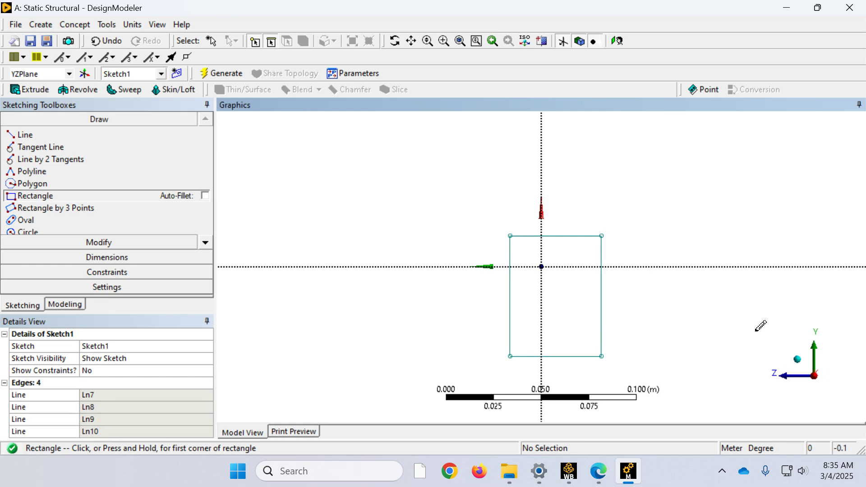
Step: Apply a Symmetry constraint to the rectangle's two vertical edges about the vertical axis
left_click(121, 272)
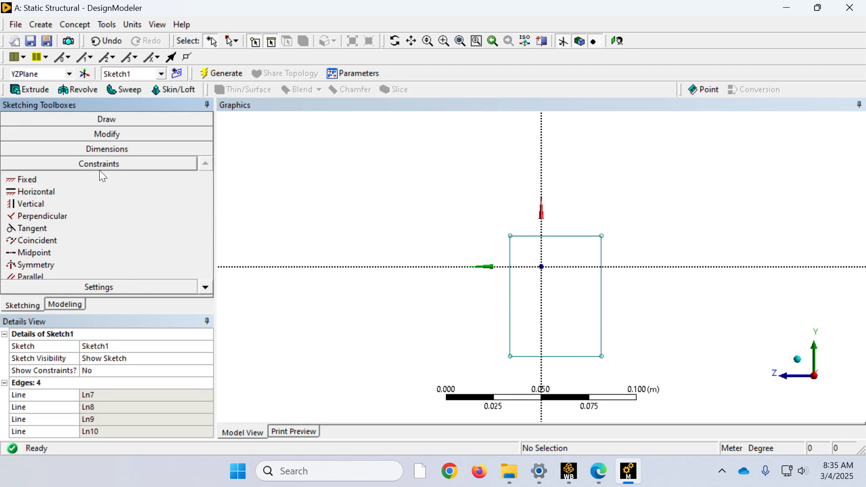
left_click(49, 266)
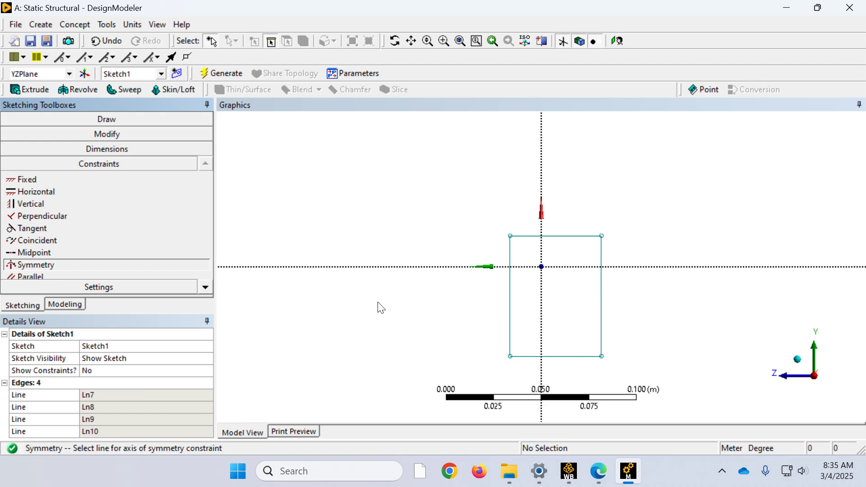
left_click(543, 198)
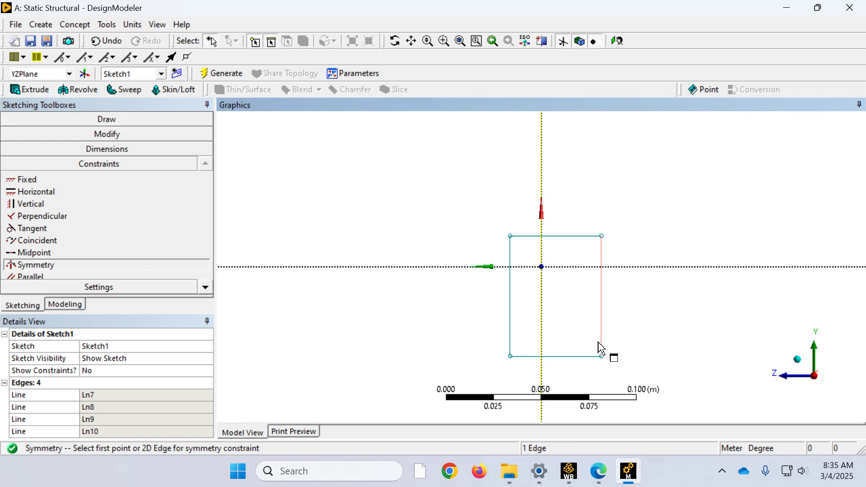
left_click(511, 259)
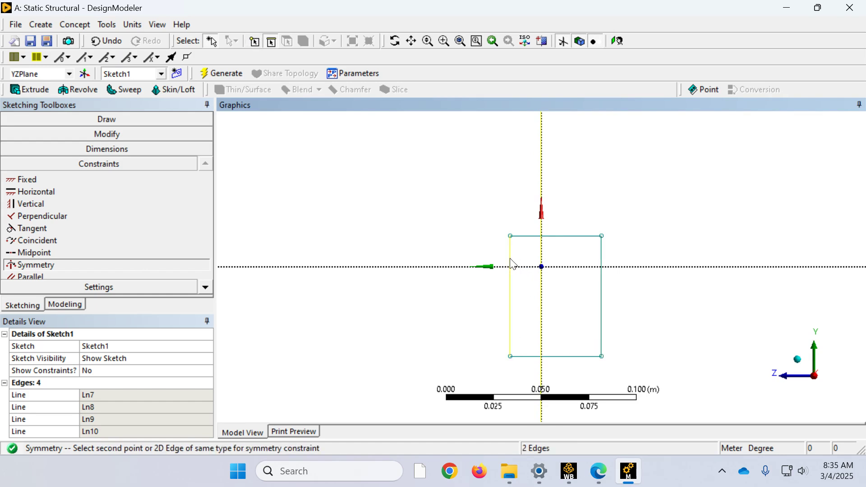
left_click(602, 266)
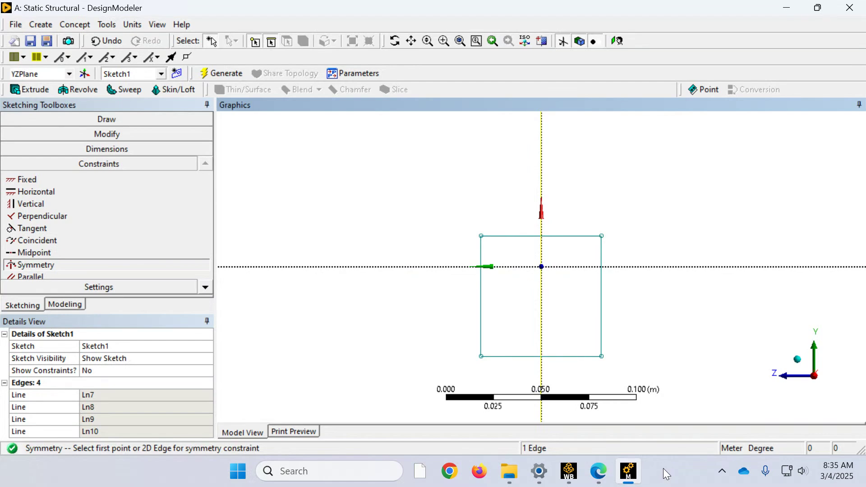
Step: Apply a Symmetry constraint to the rectangle's two horizontal edges about the plane's horizontal axis
right_click(303, 187)
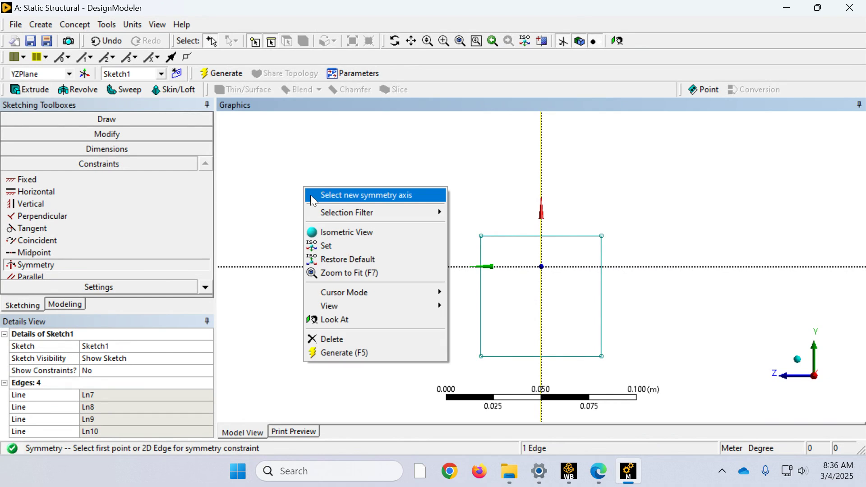
left_click(311, 196)
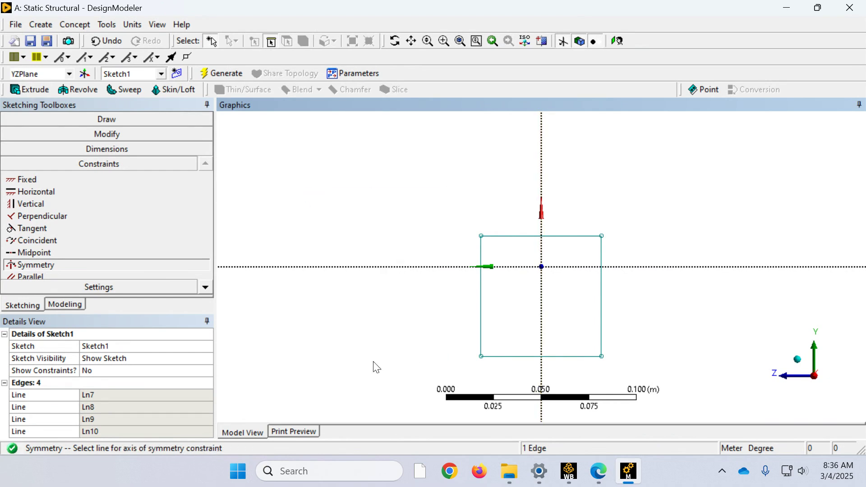
left_click(488, 266)
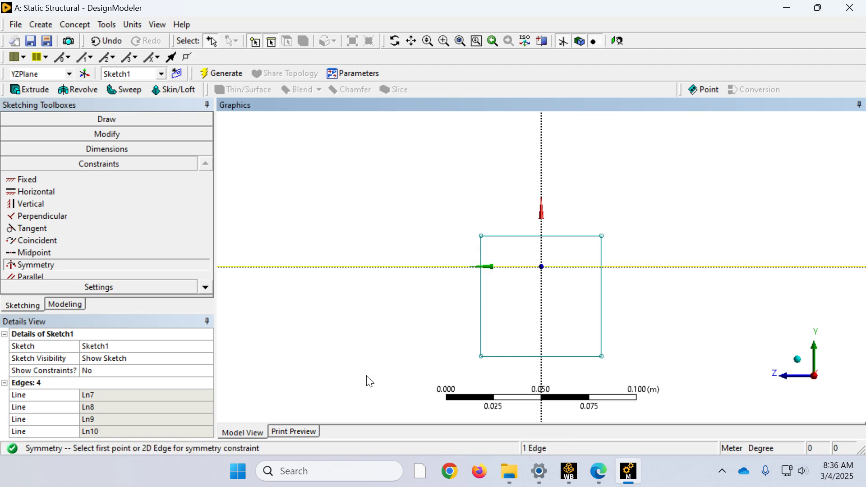
left_click(512, 236)
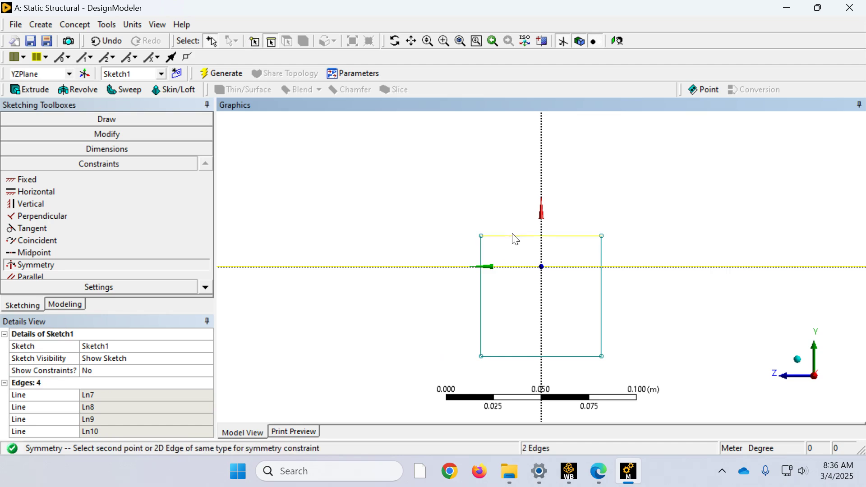
left_click(512, 356)
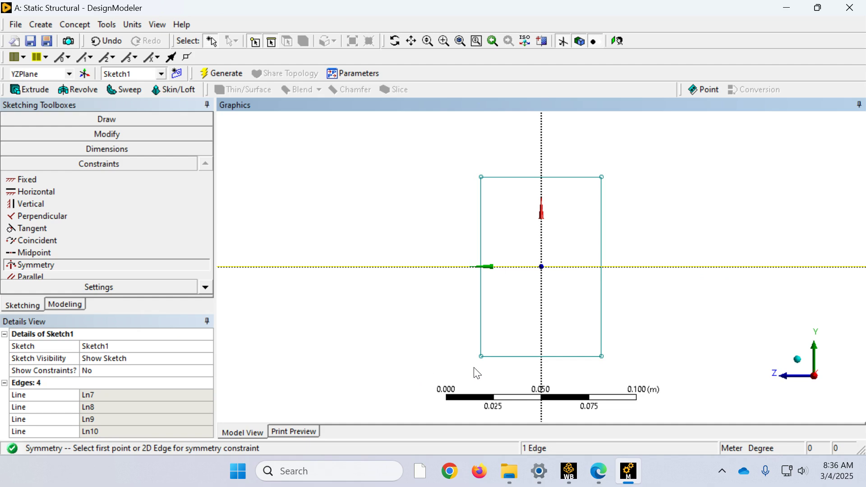
Step: Add General dimensions for the rectangle's width below its lower edge and its height beside its vertical edge
left_click(92, 150)
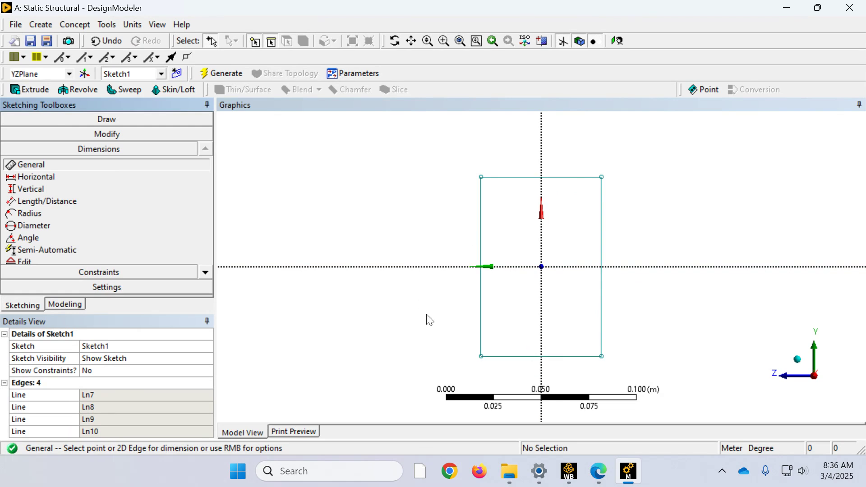
left_click(508, 356)
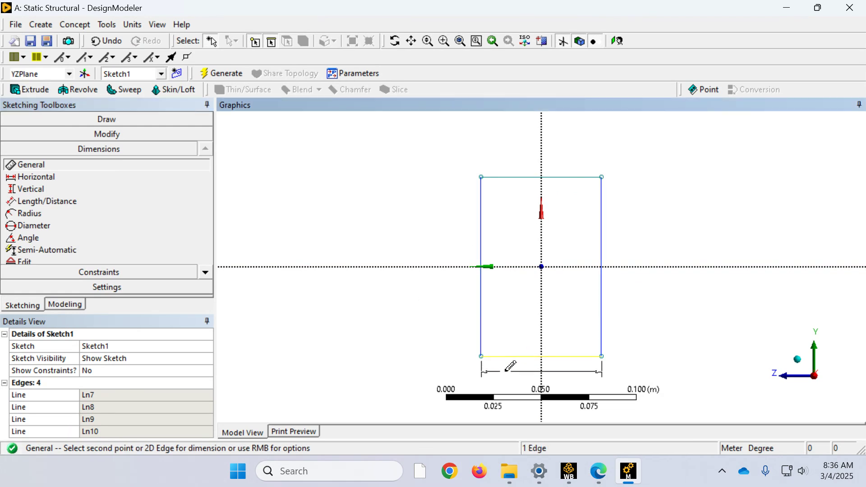
left_click(509, 374)
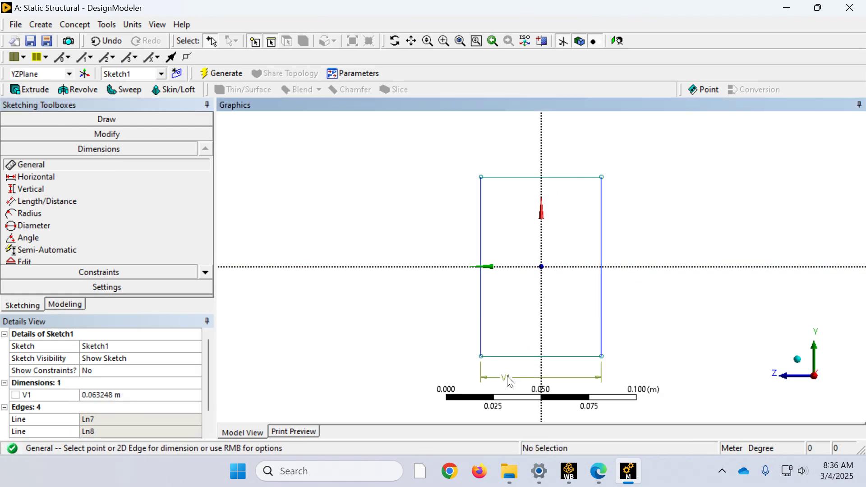
left_click(603, 234)
left_click(626, 239)
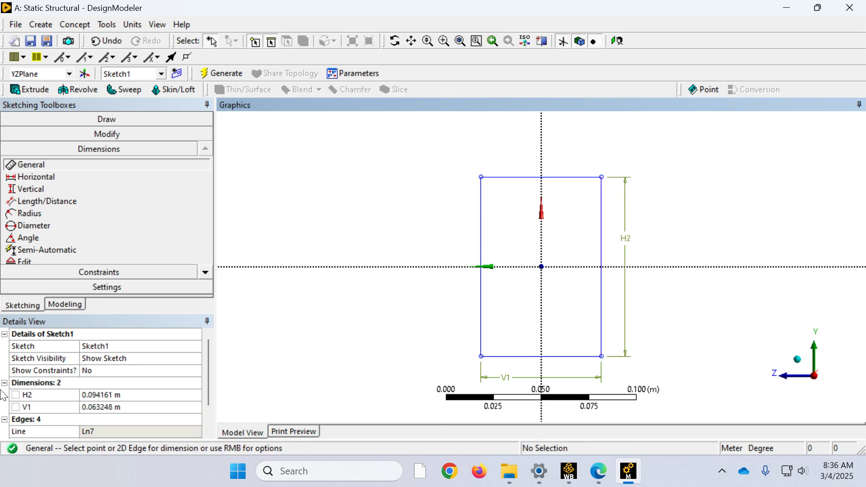
Step: Set the rectangle's width to 0.1 m and its height to 0.2 m
left_click(100, 407)
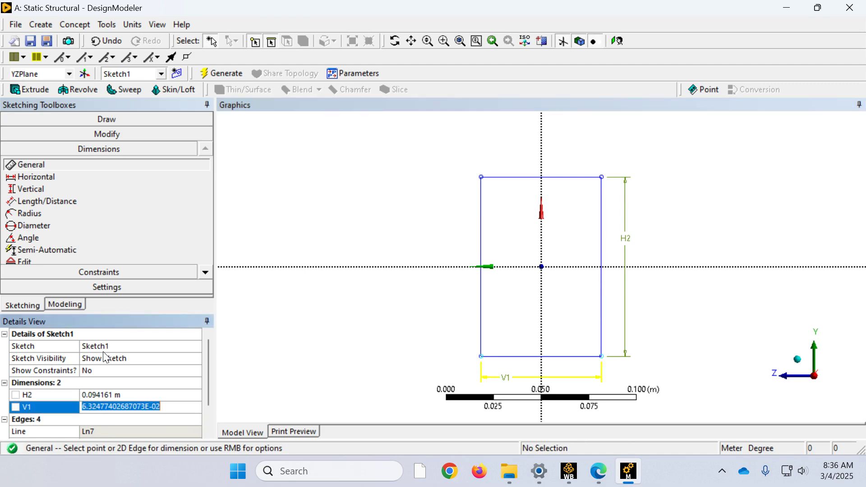
type(".1")
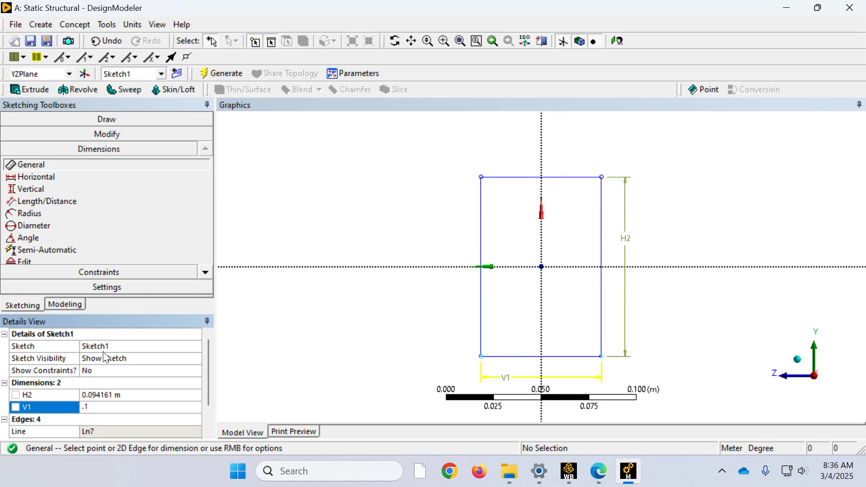
key("Return")
left_click(109, 395)
type(".2")
key("Return")
scroll(399, 194, "down", 5)
scroll(399, 195, "down", 1)
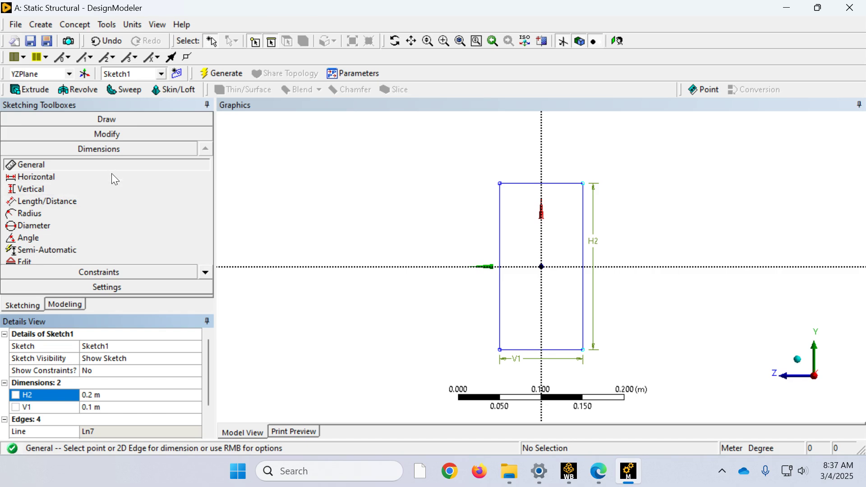
left_click(139, 273)
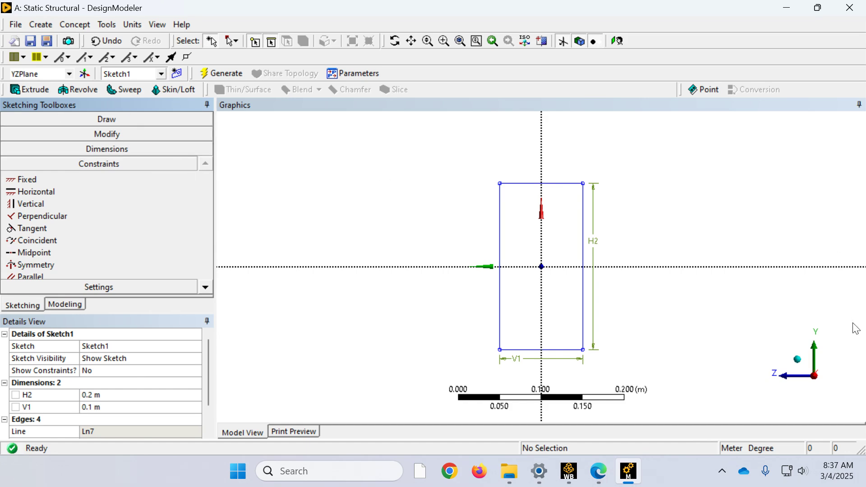
Step: Extrude Sketch1 in the normal direction to a depth of 10 m with Add Material and generate the beam
left_click(797, 359)
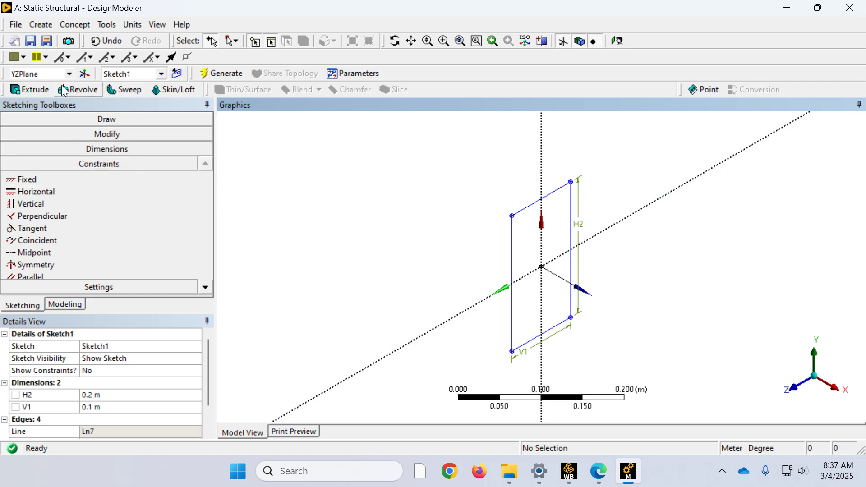
left_click(40, 89)
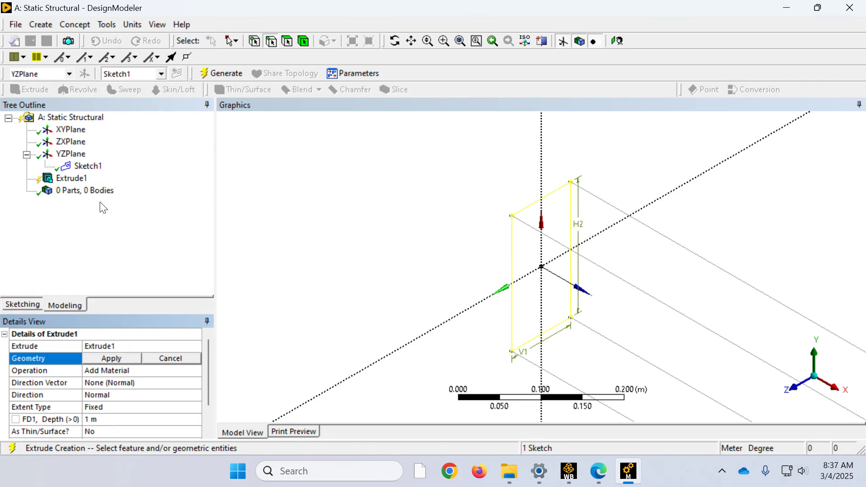
left_click(88, 166)
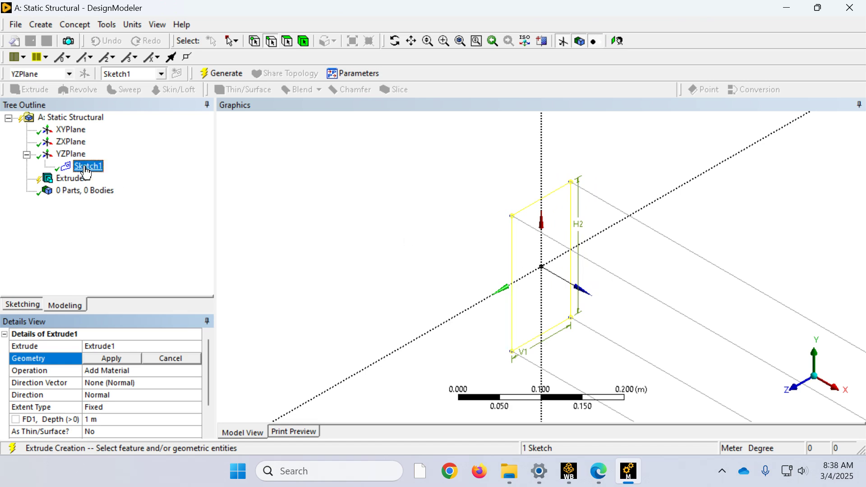
left_click(115, 355)
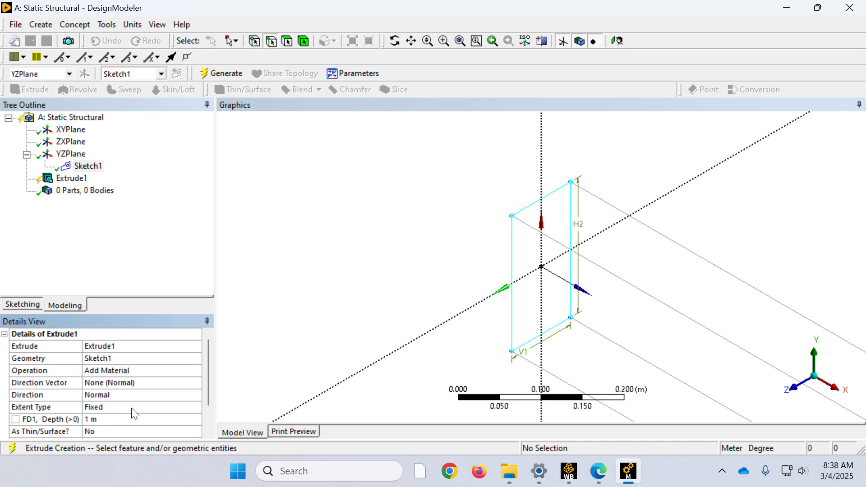
left_click(139, 420)
type("10")
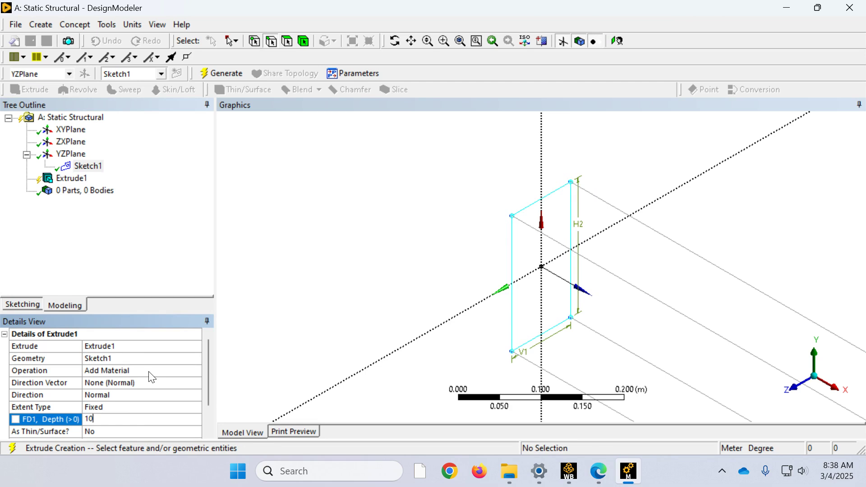
key("Return")
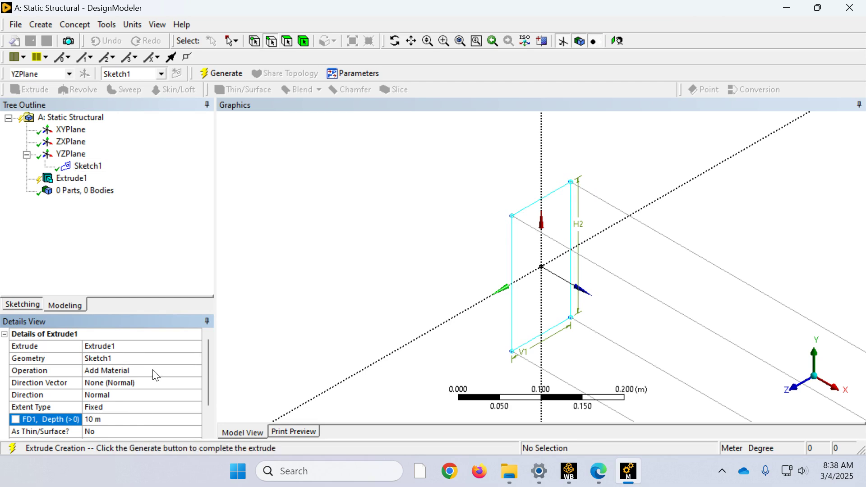
left_click(223, 74)
scroll(426, 219, "down", 5)
scroll(426, 219, "down", 3)
scroll(428, 220, "down", 4)
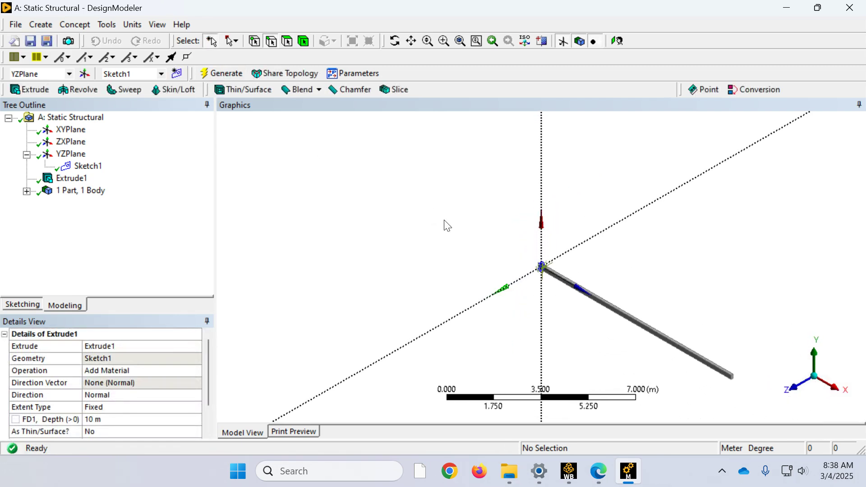
right_click_drag(744, 395, 484, 200)
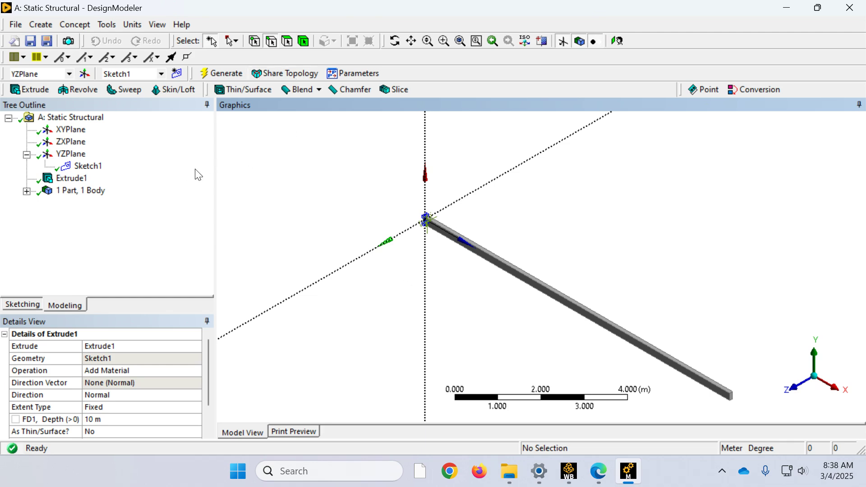
Step: Create and generate a new From Face plane with the Outline Plane subtype, using the beam's upper long face as base face
left_click(289, 41)
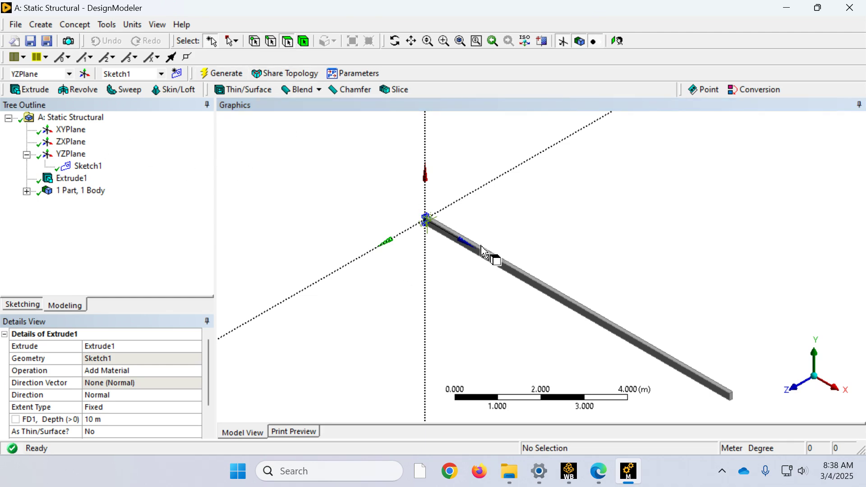
scroll(586, 316, "up", 3)
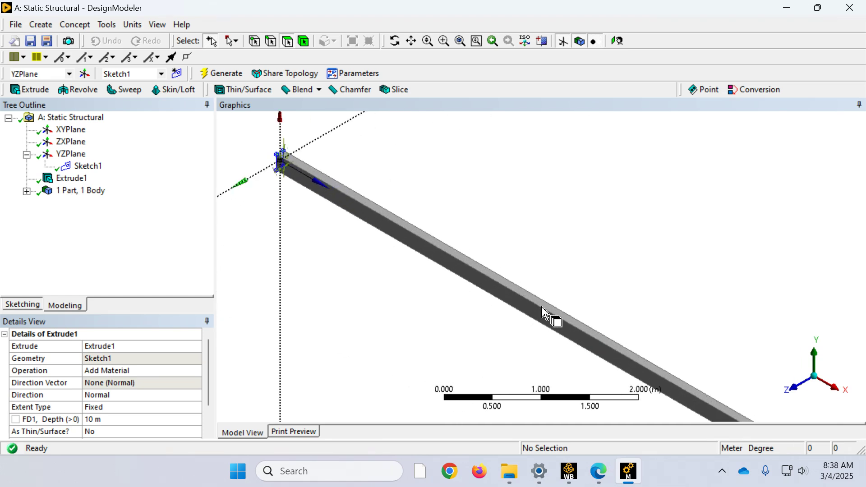
left_click(543, 307)
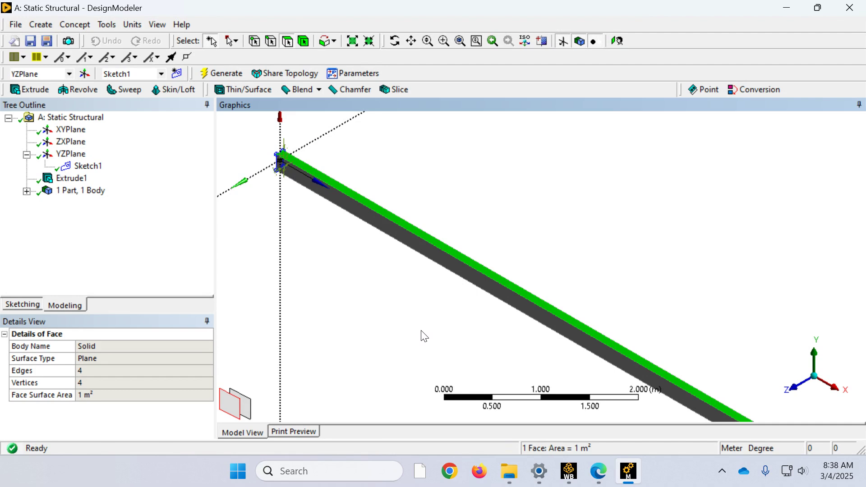
scroll(424, 336, "down", 5)
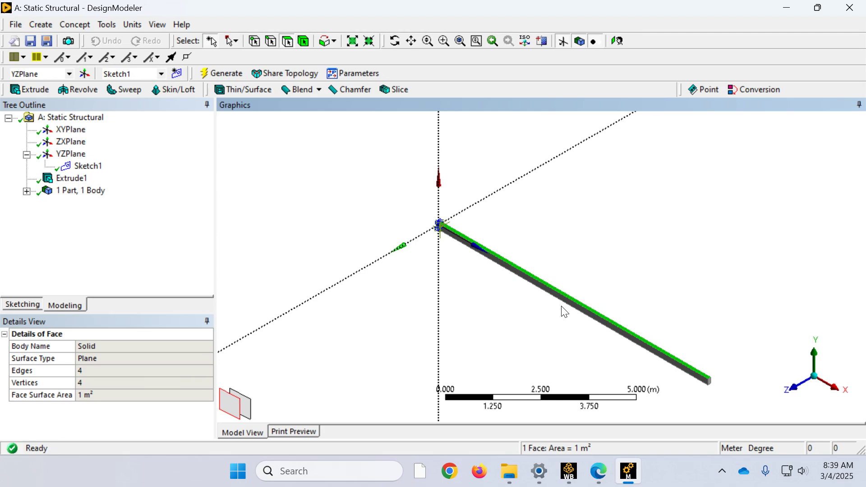
scroll(586, 333, "up", 1)
scroll(586, 333, "up", 2)
scroll(586, 331, "down", 2)
scroll(585, 330, "up", 3)
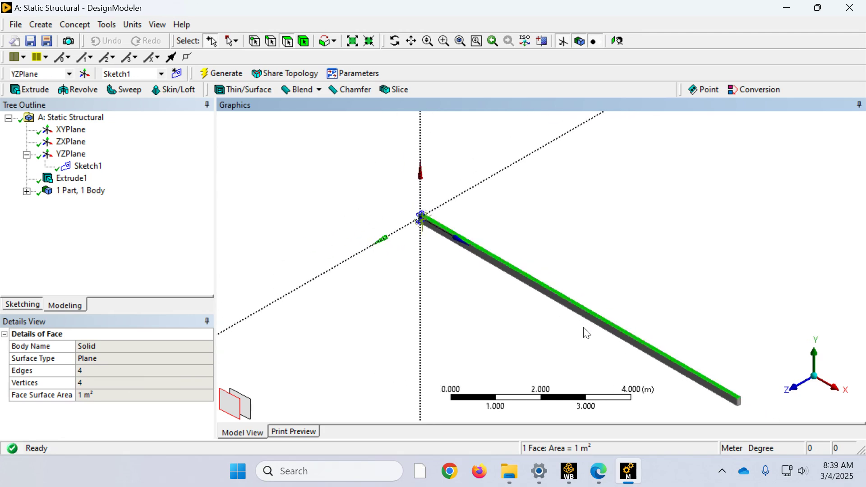
scroll(586, 332, "down", 2)
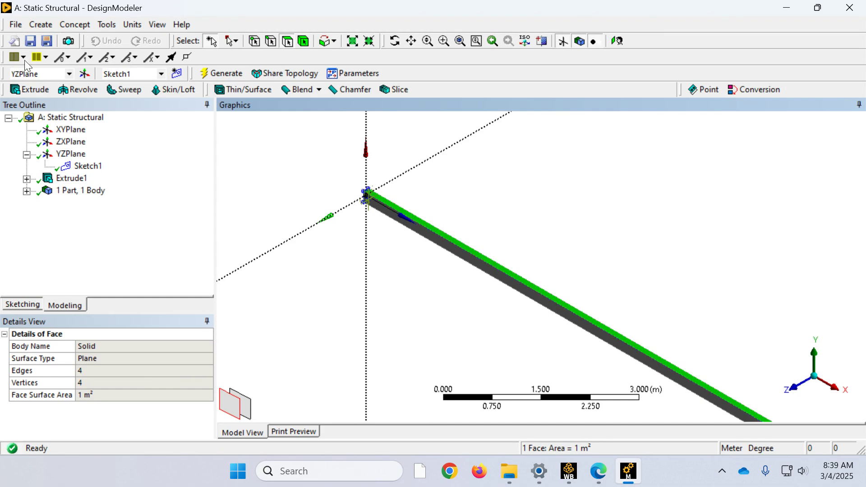
left_click(41, 24)
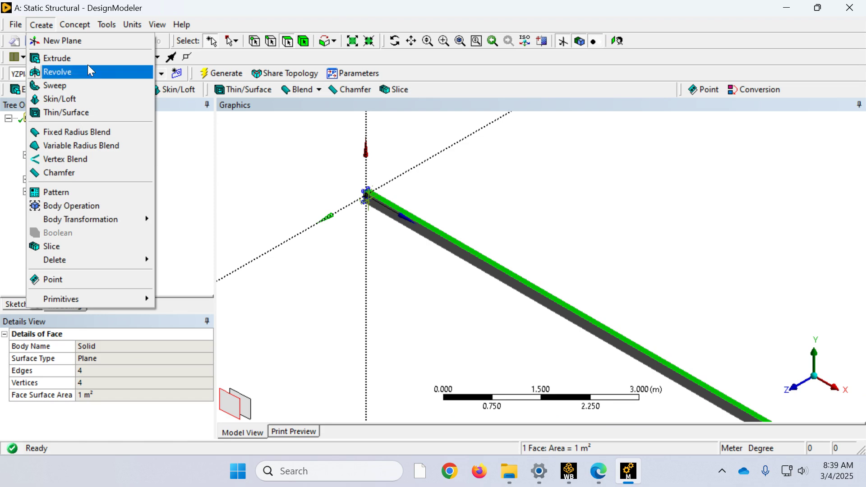
left_click(88, 41)
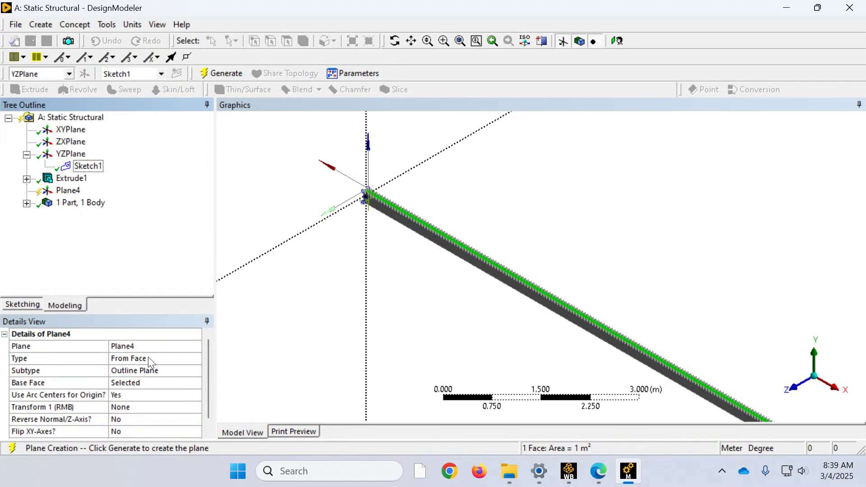
left_click(150, 383)
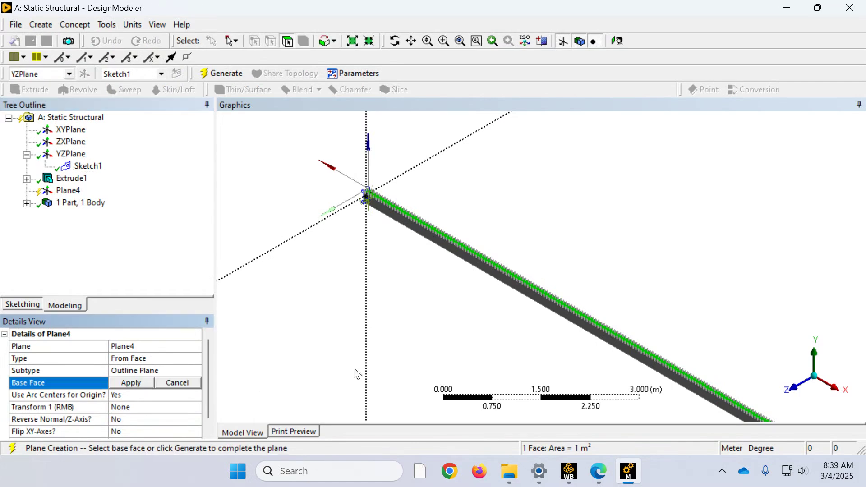
left_click(486, 262)
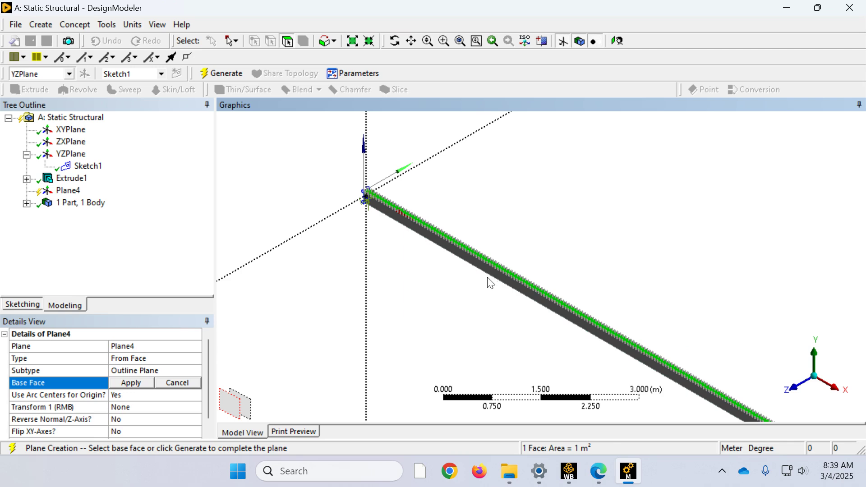
scroll(481, 299, "up", 4)
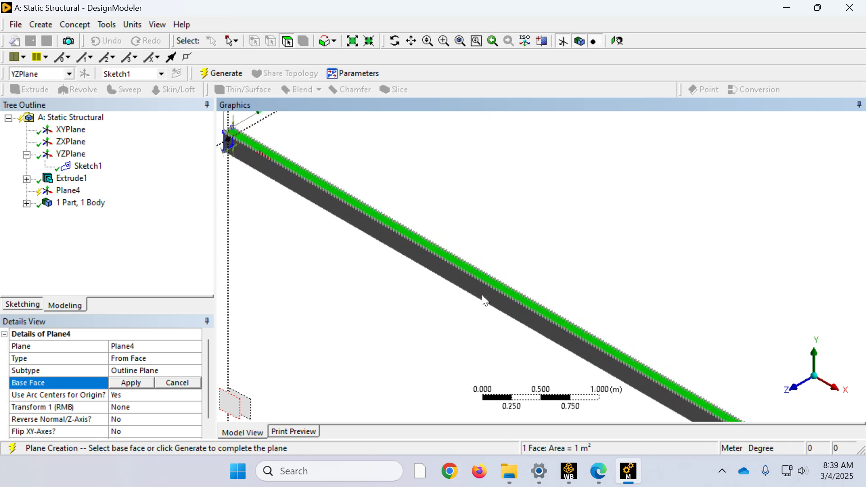
left_click(138, 383)
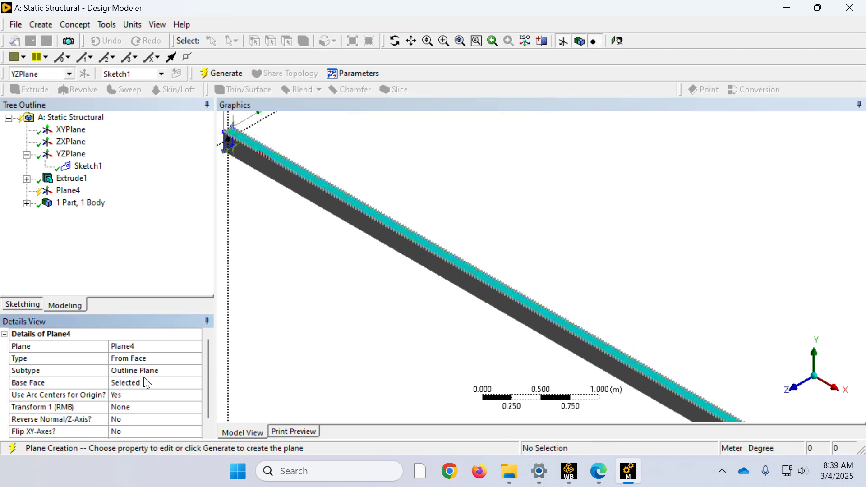
left_click(216, 73)
left_click(68, 191)
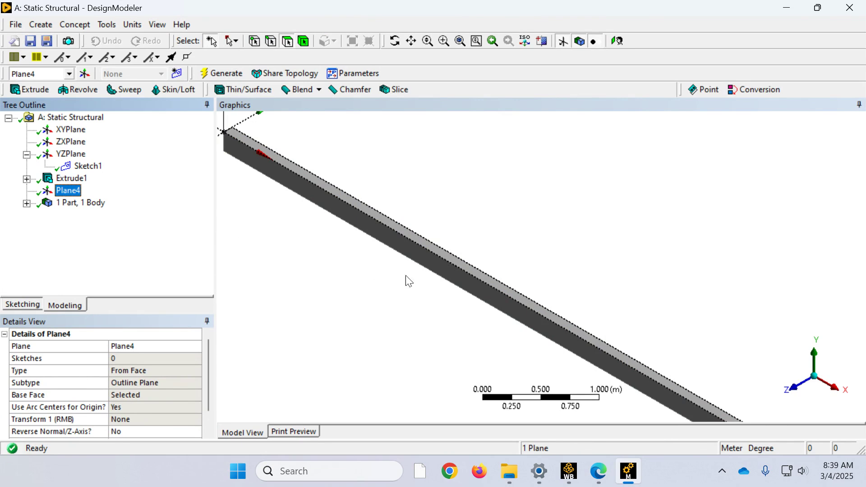
scroll(667, 322, "down", 3)
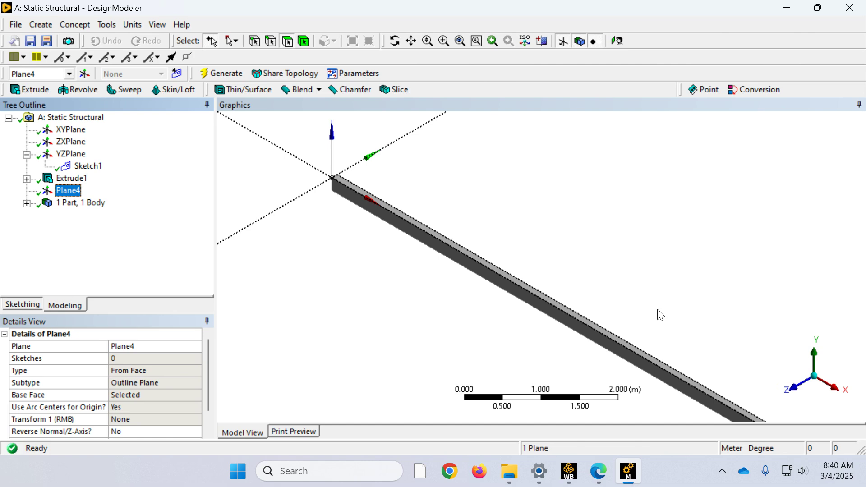
Step: Create a new sketch on Plane4, the plane on the beam's top face
left_click(90, 167)
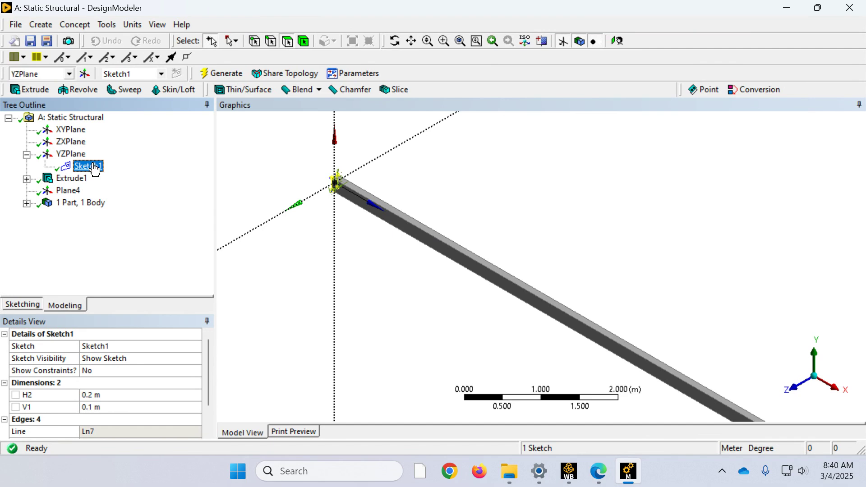
left_click(60, 192)
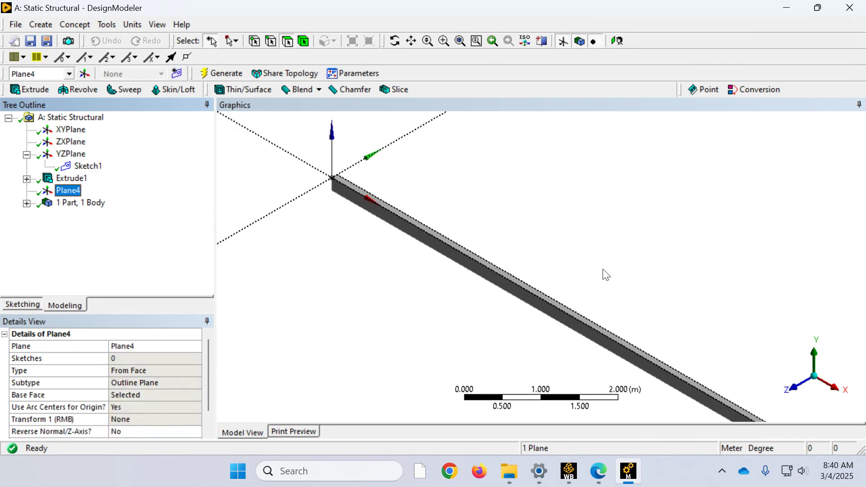
scroll(604, 274, "down", 3)
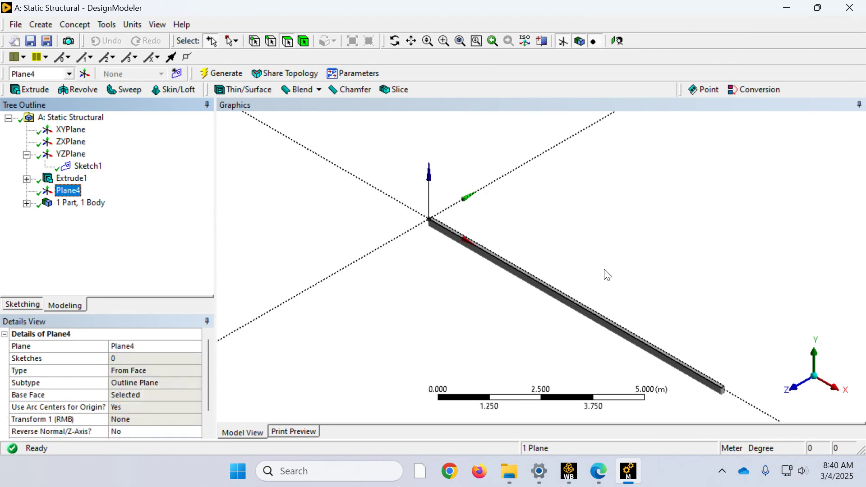
left_click(819, 364)
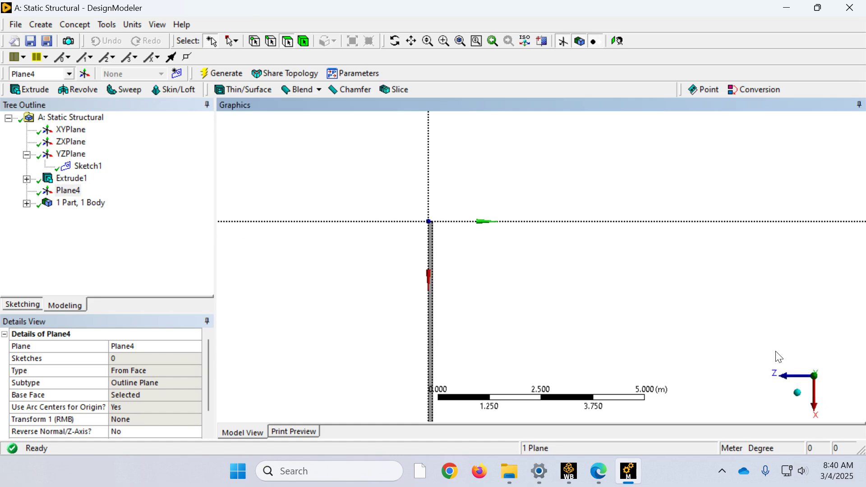
scroll(670, 290, "down", 3)
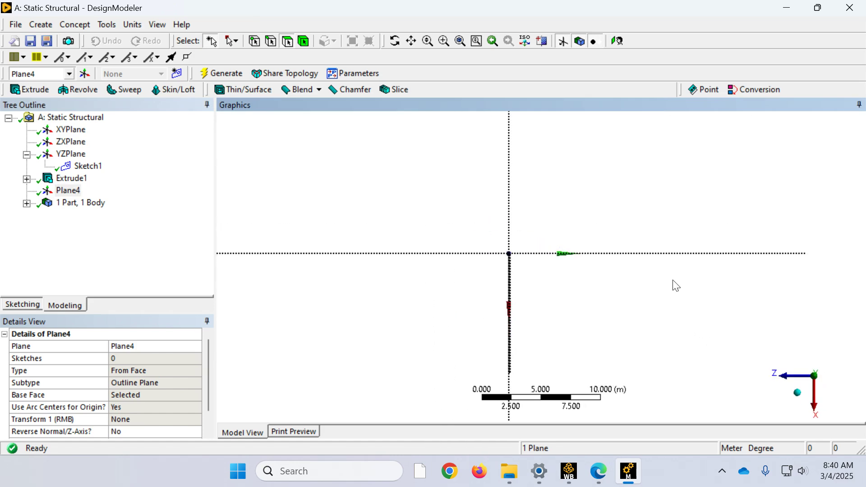
scroll(674, 285, "down", 5)
right_click_drag(532, 269, 518, 253)
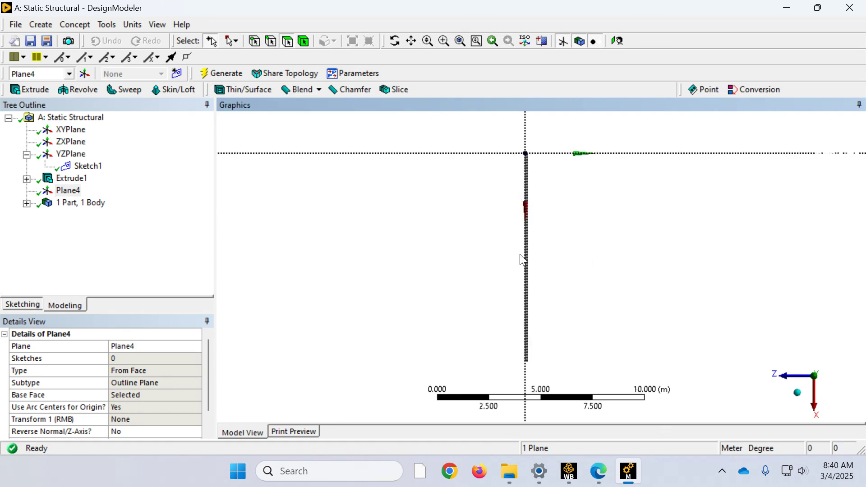
scroll(567, 260, "up", 3)
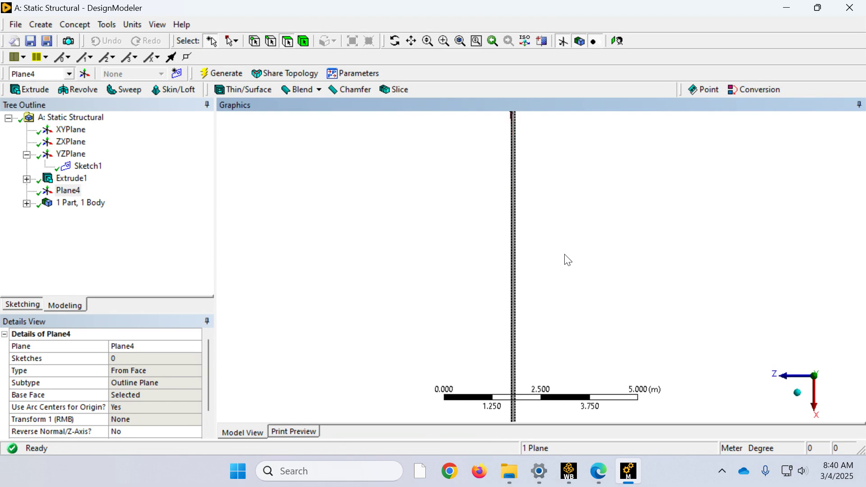
scroll(567, 259, "up", 1)
scroll(567, 260, "up", 5)
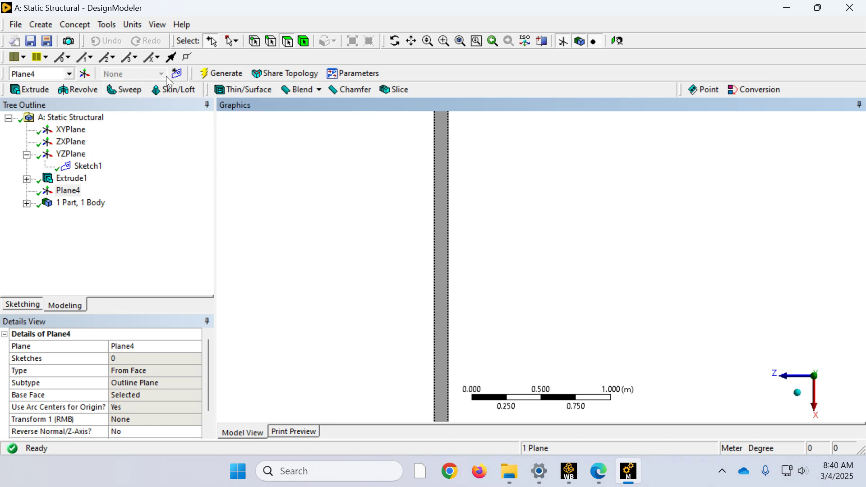
left_click(177, 73)
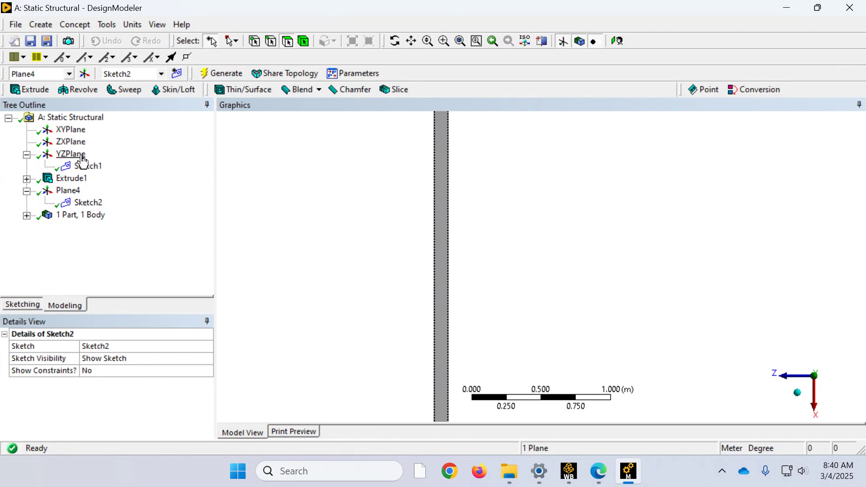
Step: Draw a straight line across the beam's width between its two long edges, about 5.9 m from the plane's origin
left_click(23, 307)
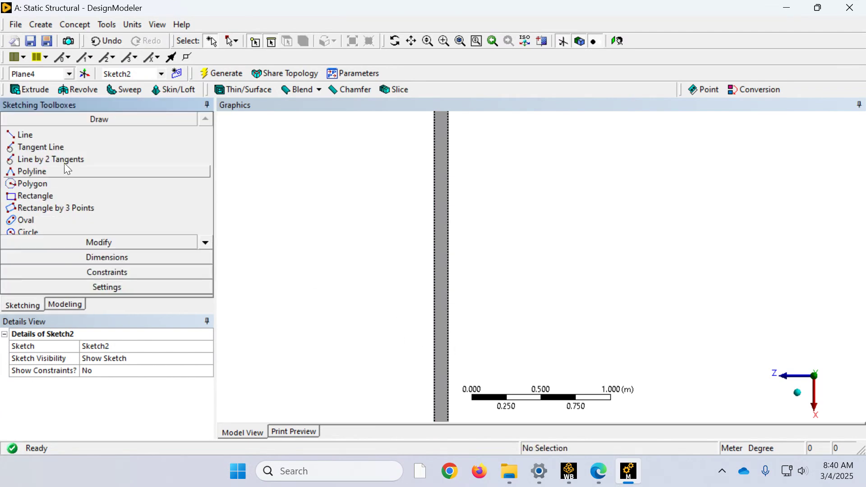
left_click(48, 135)
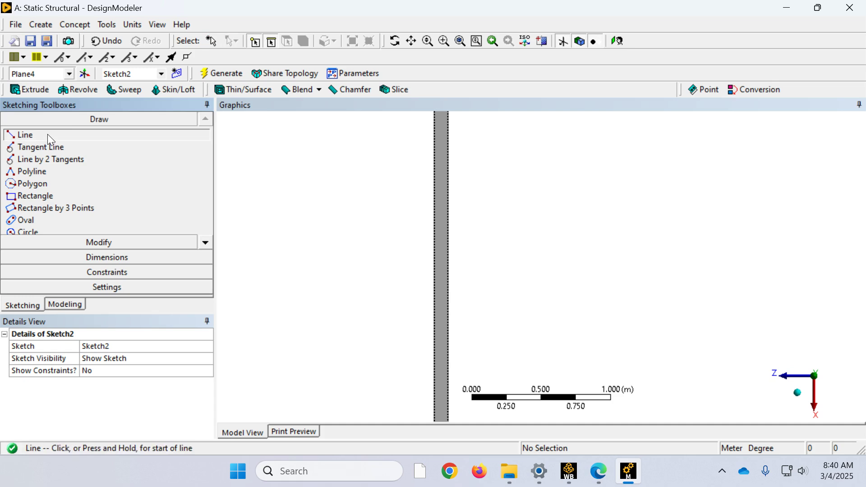
left_click(435, 322)
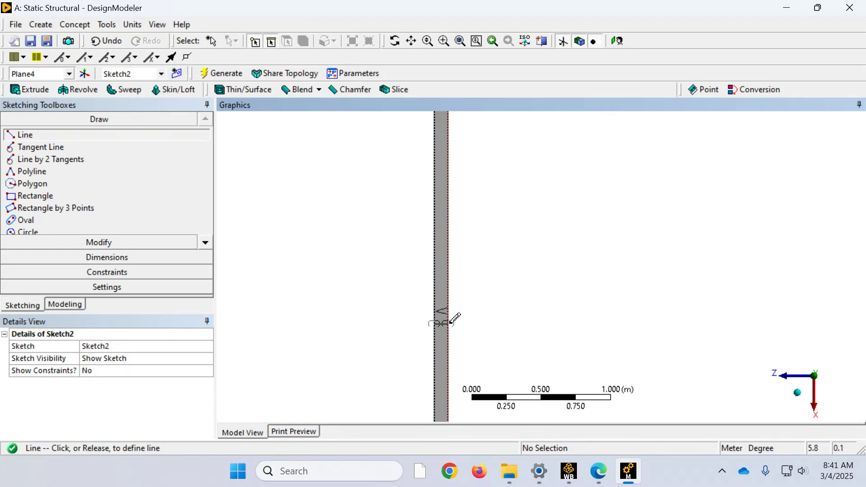
left_click(448, 324)
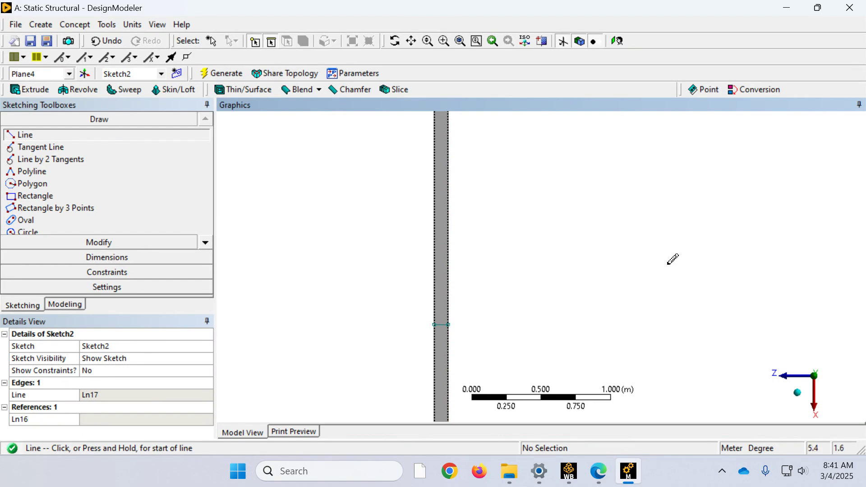
scroll(671, 260, "down", 5)
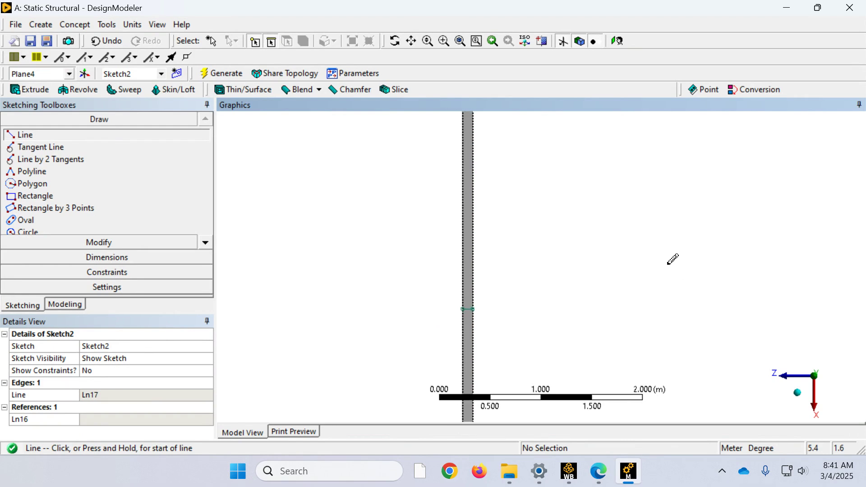
scroll(671, 261, "down", 3)
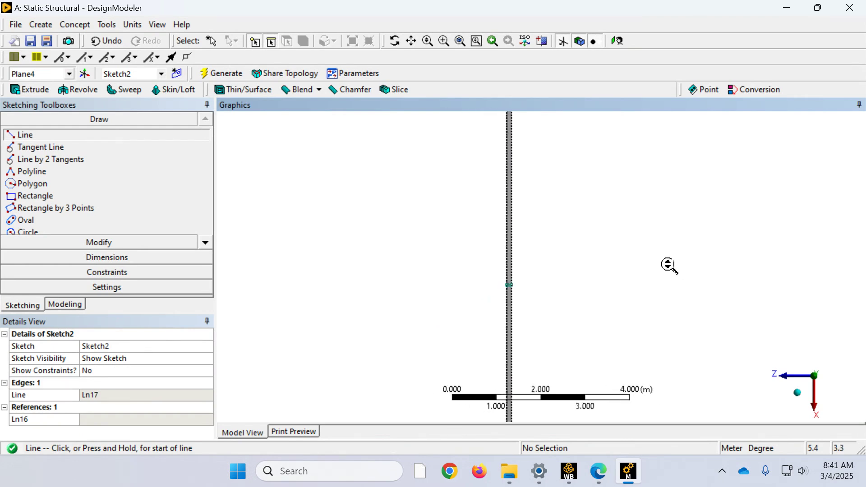
scroll(669, 266, "up", 4)
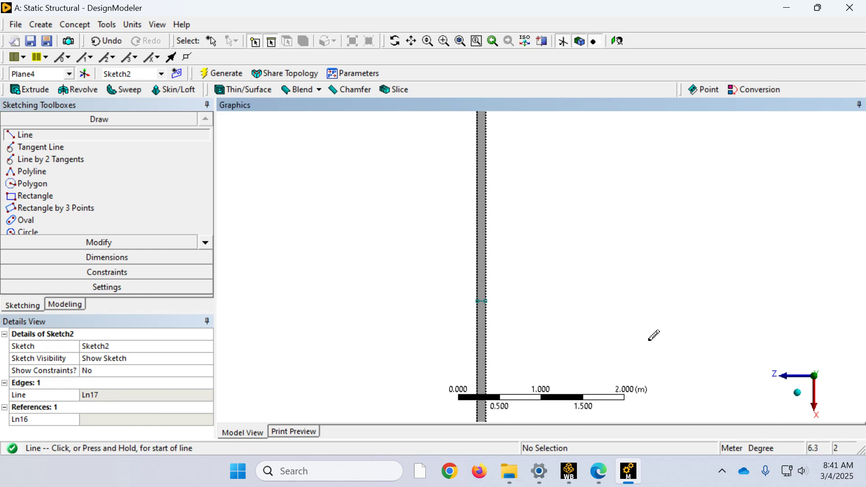
scroll(574, 271, "down", 1)
scroll(577, 268, "down", 3)
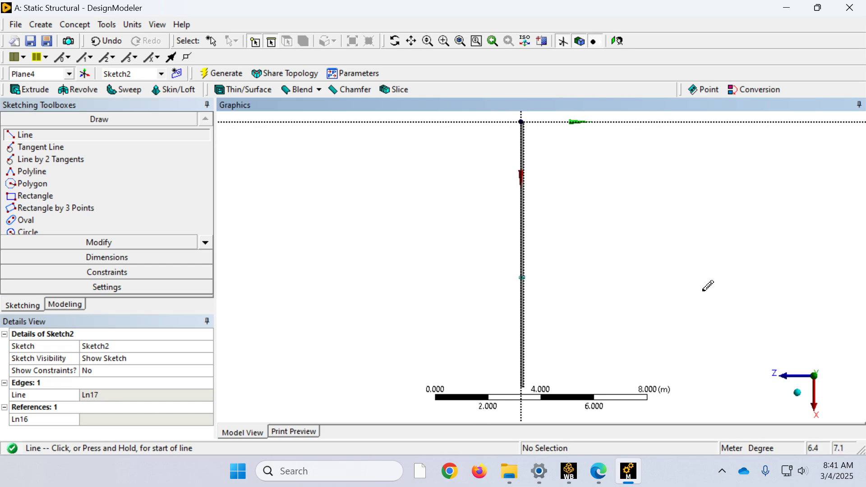
scroll(539, 270, "up", 3)
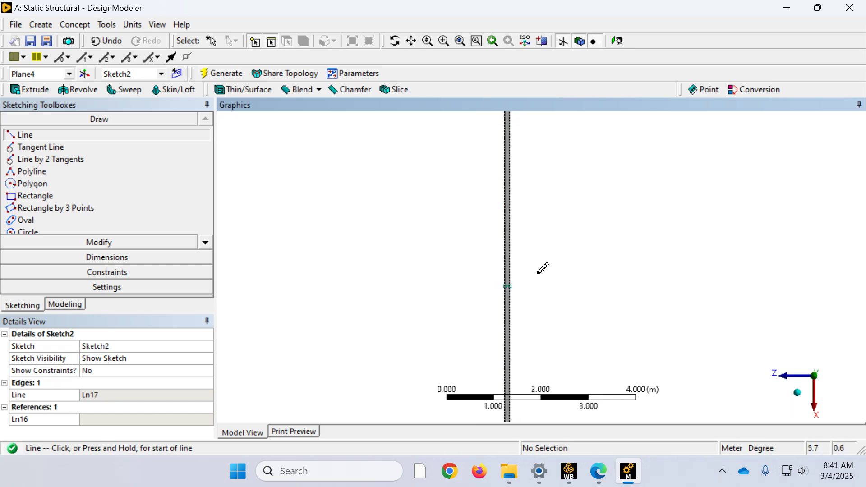
scroll(539, 270, "up", 1)
left_click(523, 222)
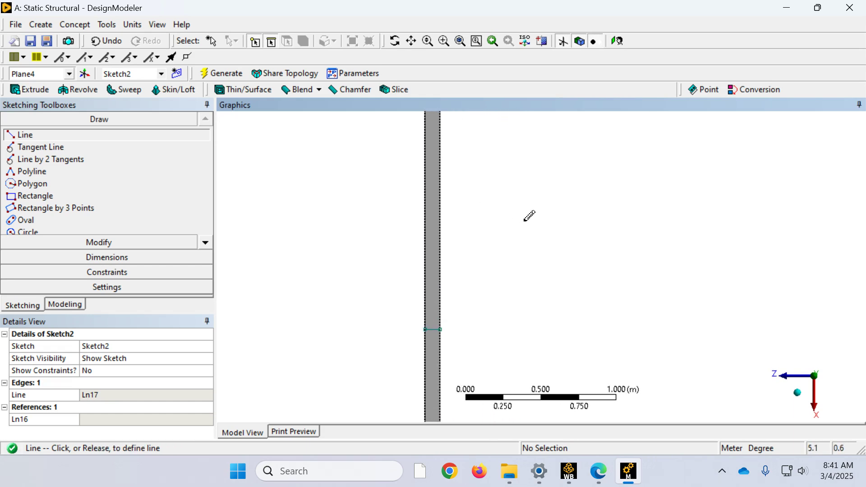
left_click(528, 252)
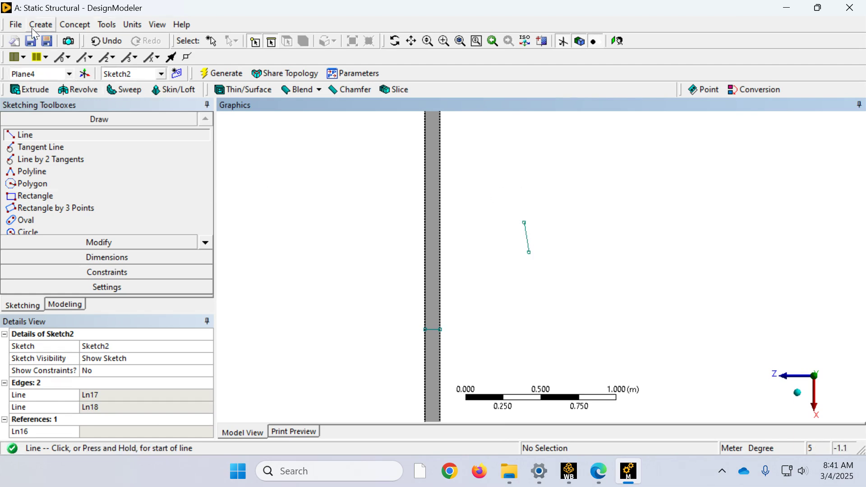
left_click(105, 41)
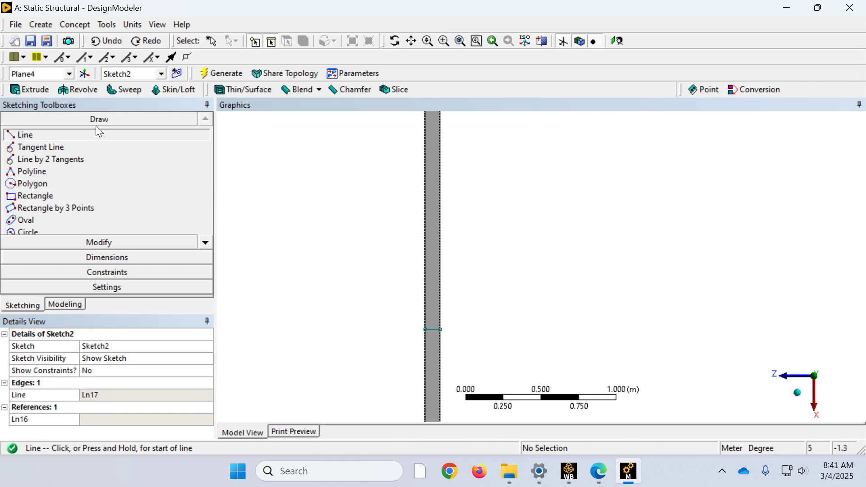
Step: Try to add a General dimension to the line across the beam, and cancel it
left_click(133, 257)
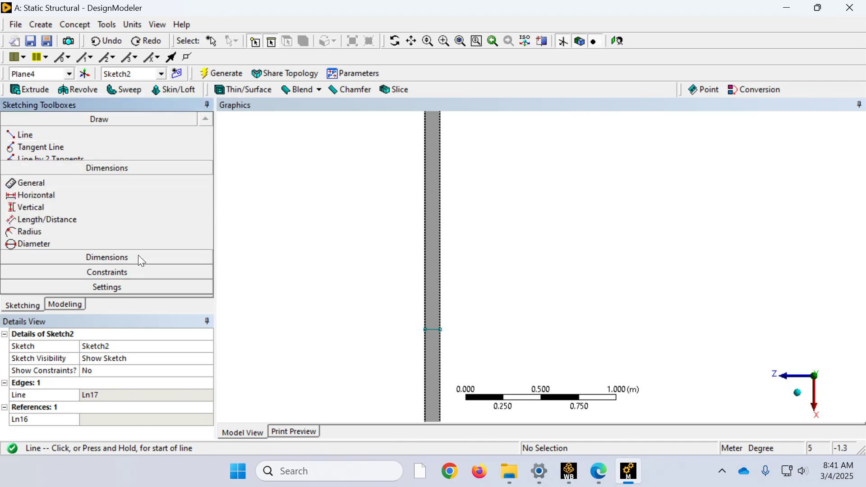
left_click(434, 328)
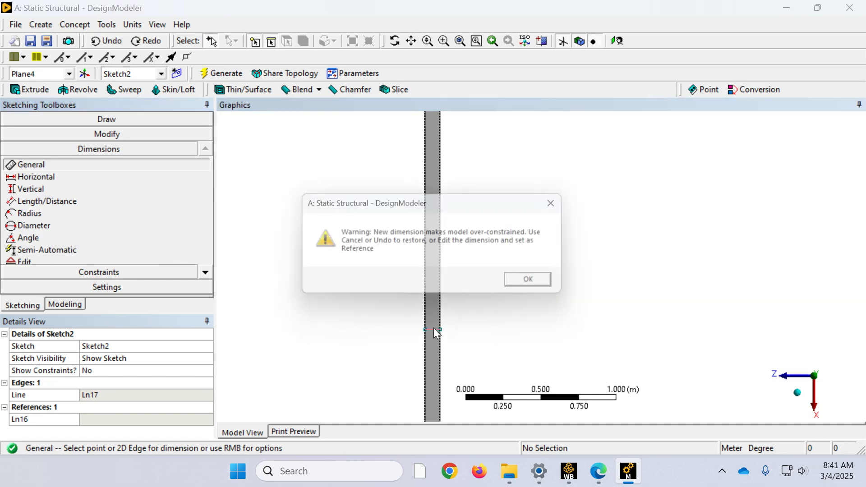
left_click(527, 279)
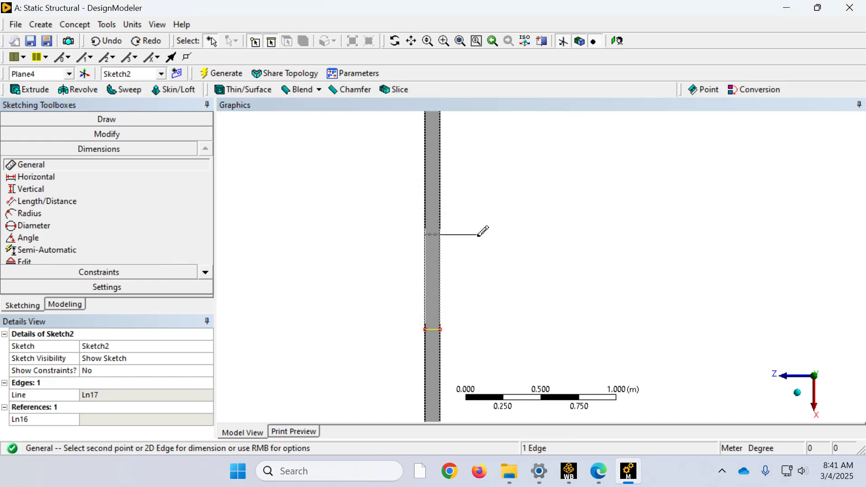
right_click(357, 227)
left_click(387, 182)
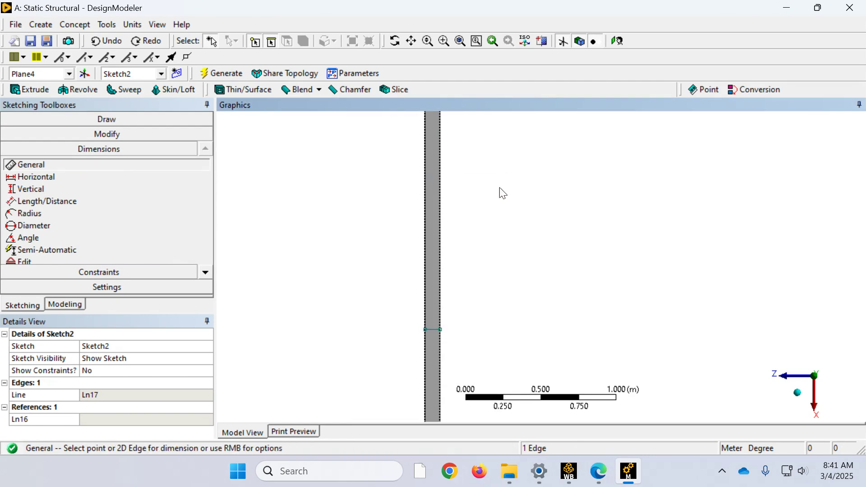
Step: Add a Horizontal dimension from the line across the beam to the beam's end edge at the plane origin, placed beside the beam
scroll(519, 285, "down", 3)
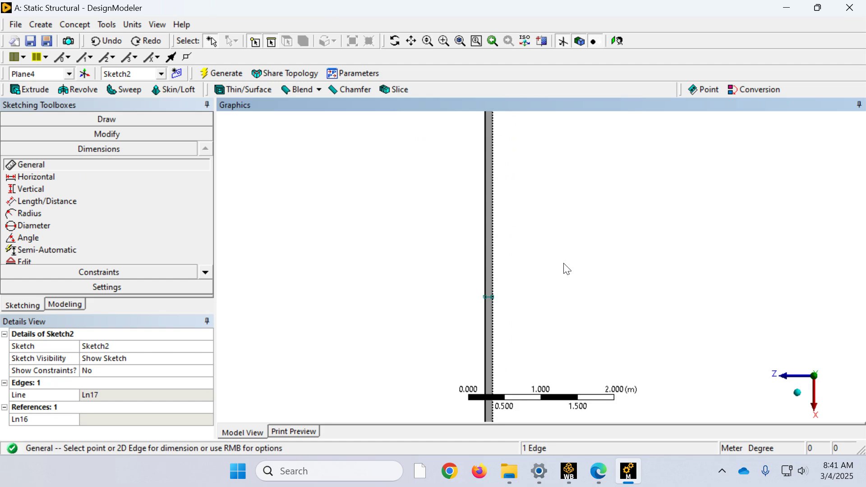
scroll(565, 268, "down", 3)
scroll(567, 266, "down", 1)
scroll(568, 266, "up", 4)
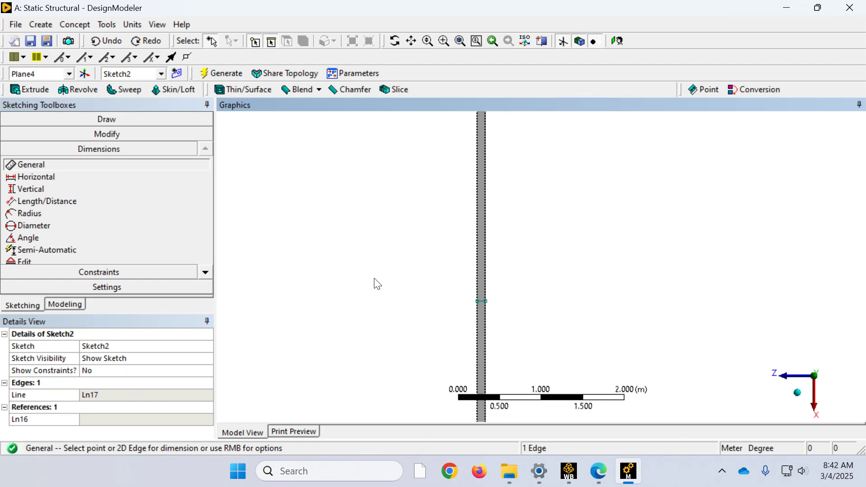
left_click(36, 177)
scroll(624, 234, "down", 4)
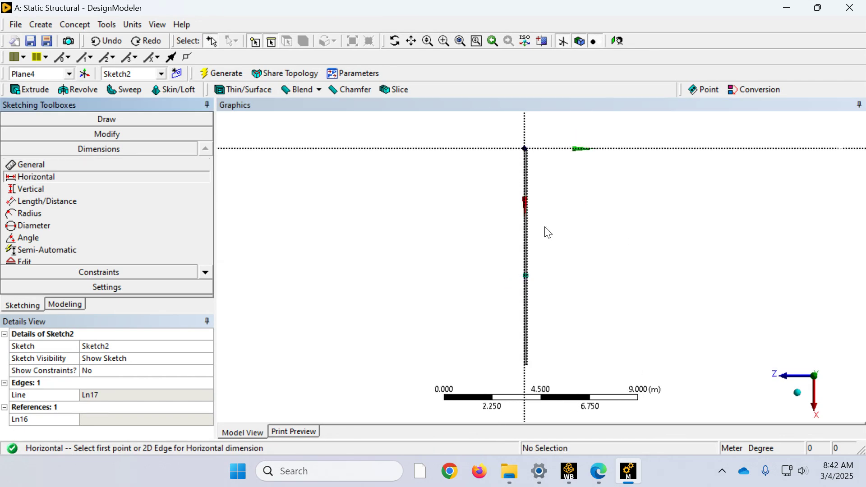
scroll(555, 285, "up", 5)
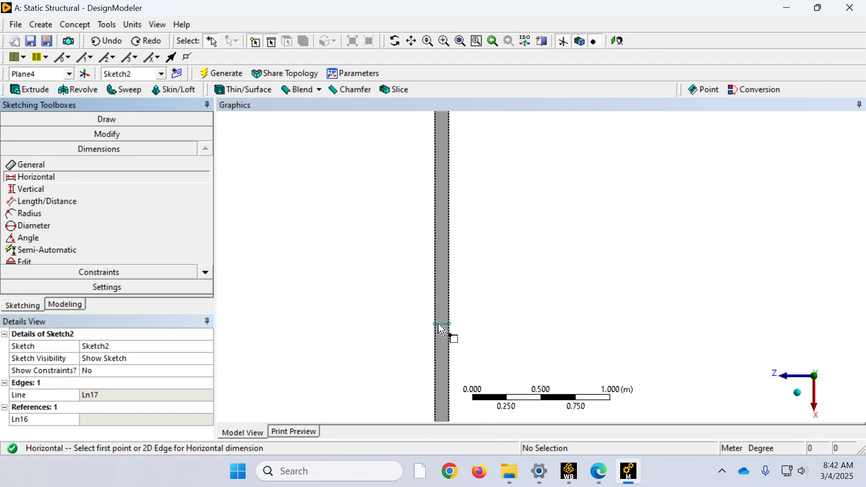
left_click(442, 323)
scroll(528, 286, "up", 1)
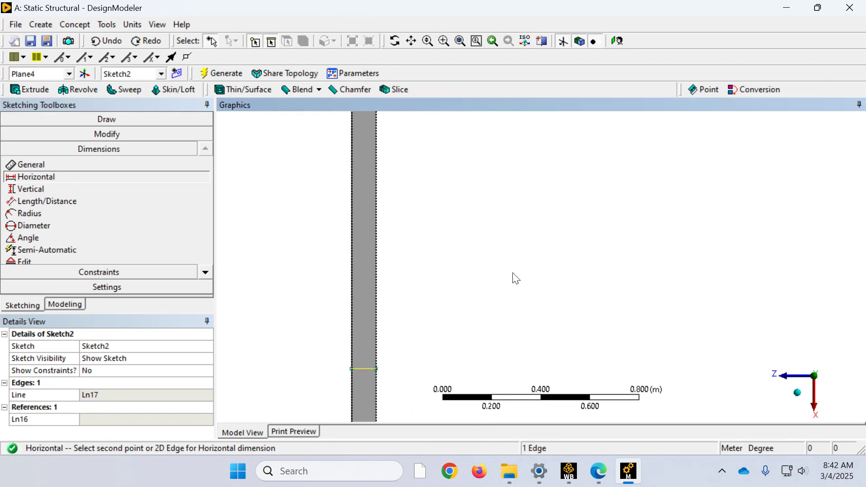
scroll(513, 277, "down", 1)
scroll(518, 247, "down", 5)
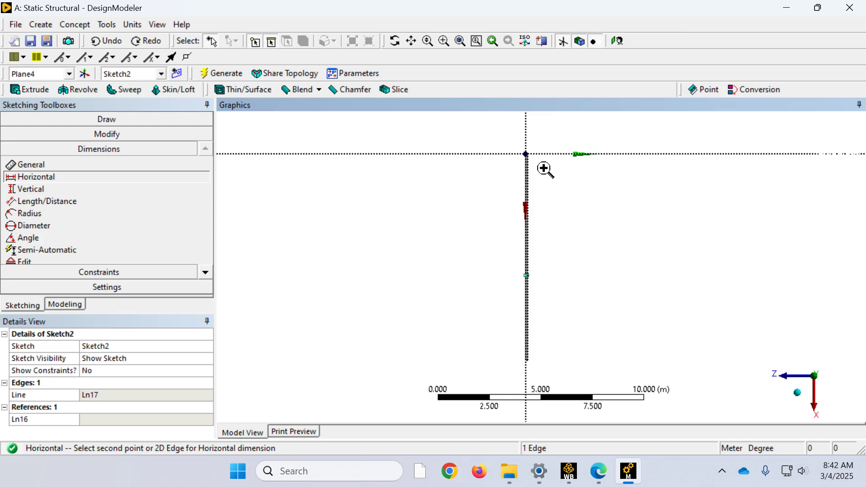
scroll(528, 151, "up", 5)
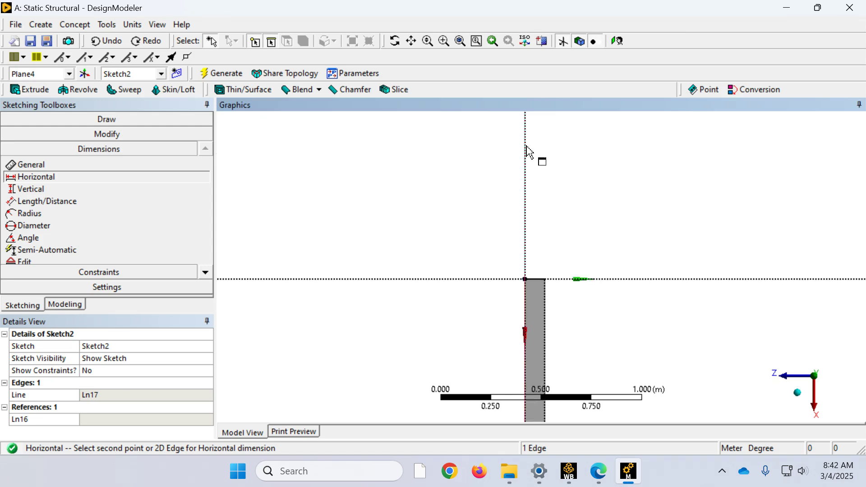
left_click(539, 286)
left_click(572, 315)
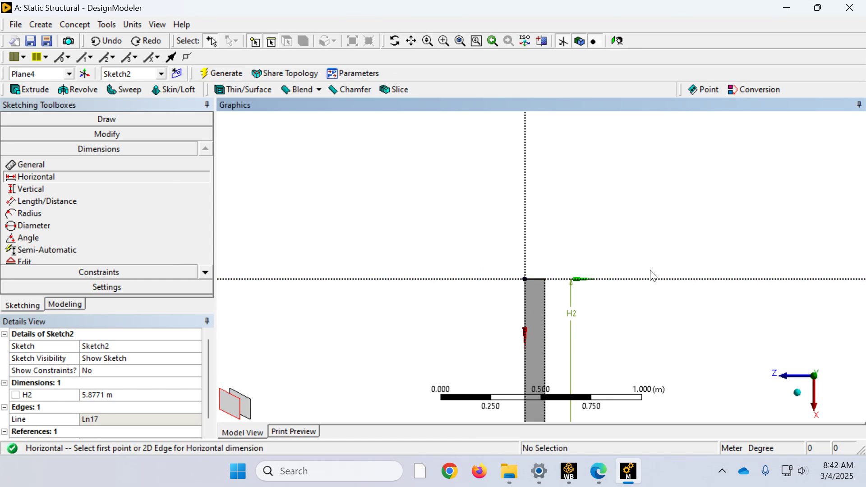
Step: Set the distance between the cross line and the beam's end edge to 5 m
left_click(104, 395)
type("5")
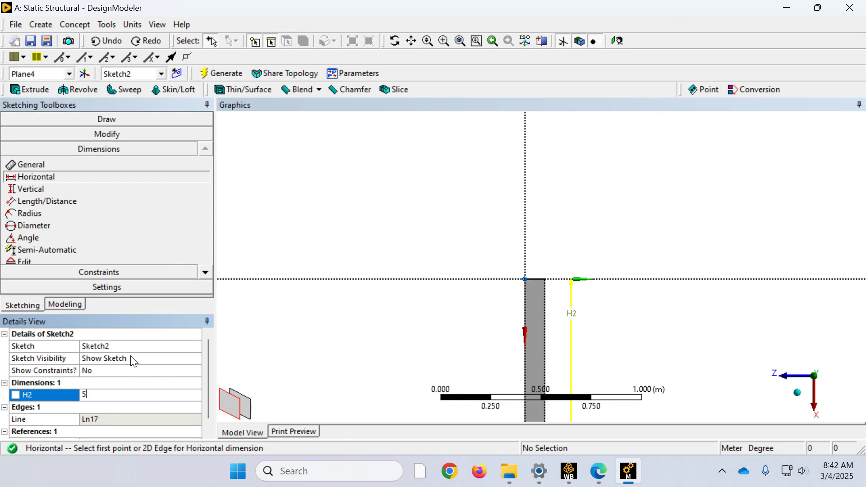
key("Return")
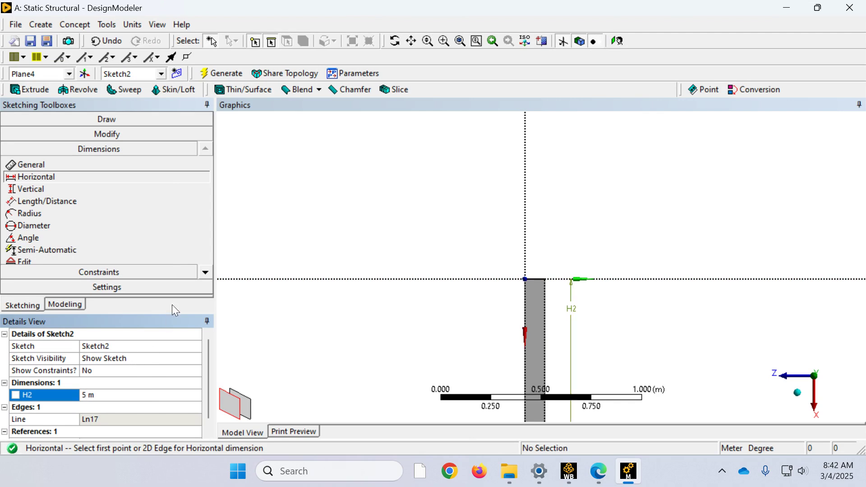
Step: Start a Face Split of type By Points and Edges and assign the beam's long top face as the target face
scroll(253, 226, "down", 6)
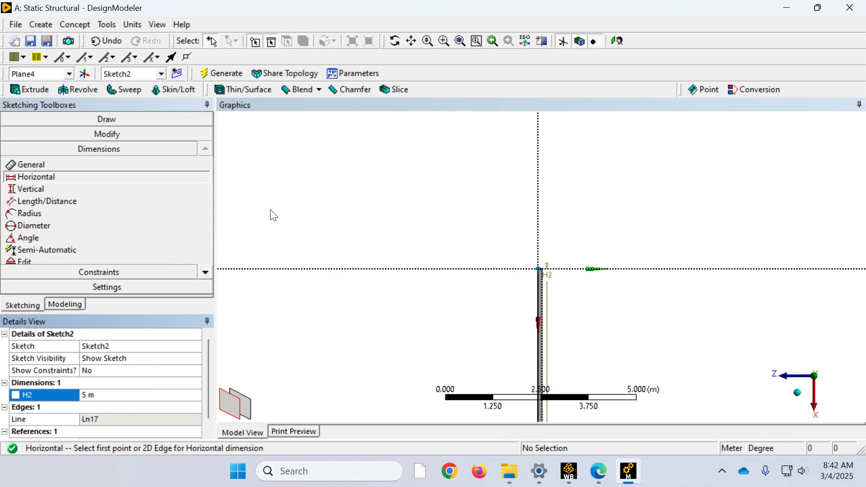
right_click_drag(578, 373, 523, 325)
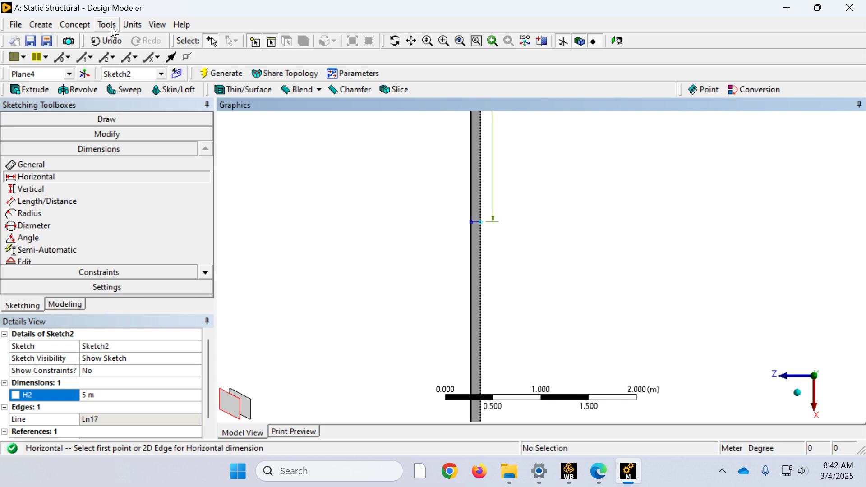
left_click(60, 304)
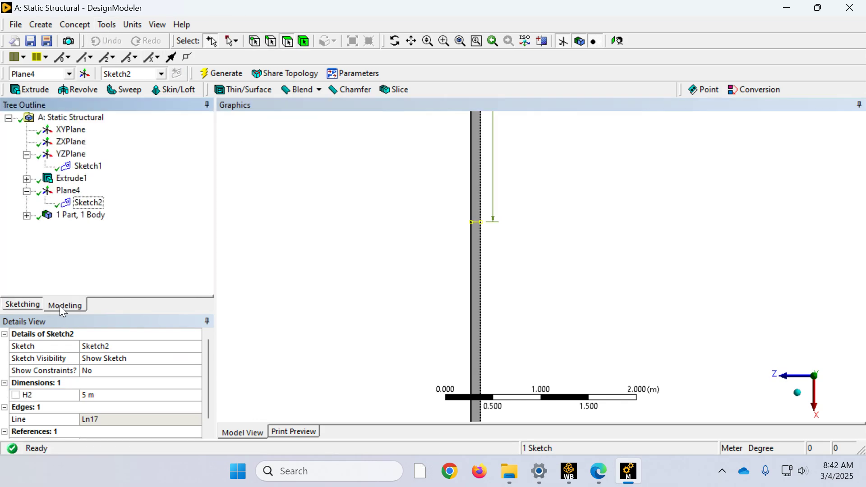
left_click(111, 27)
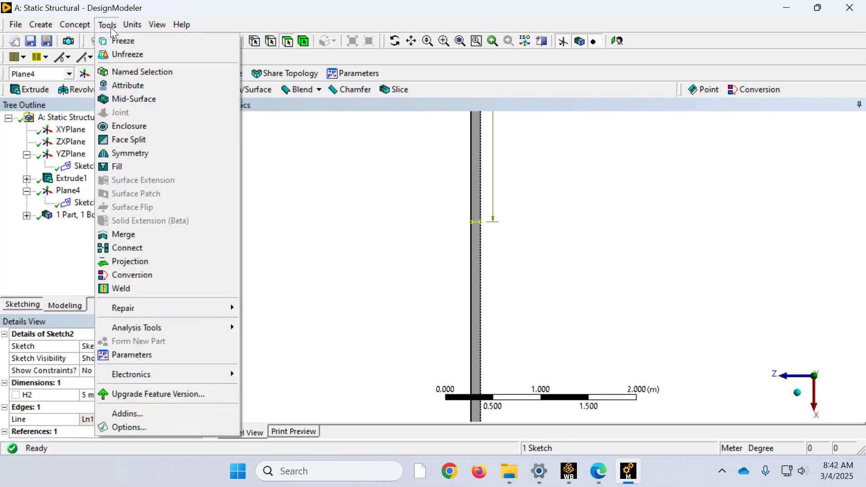
left_click(121, 141)
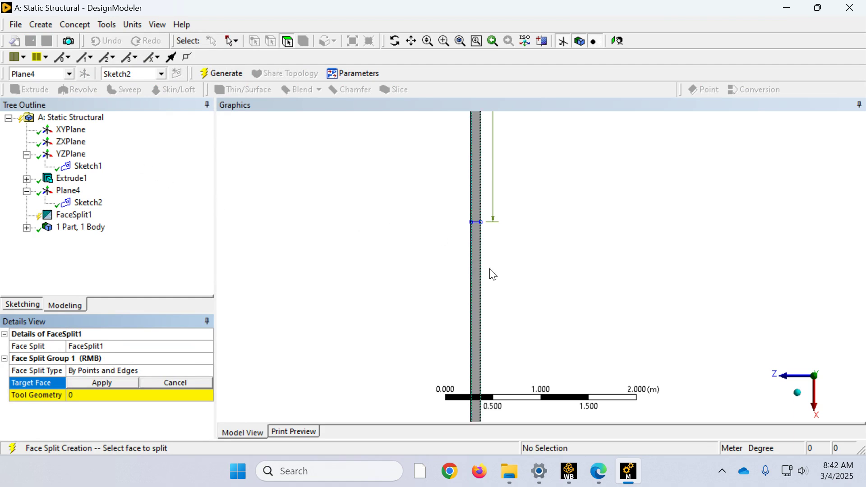
left_click(797, 397)
scroll(631, 279, "down", 4)
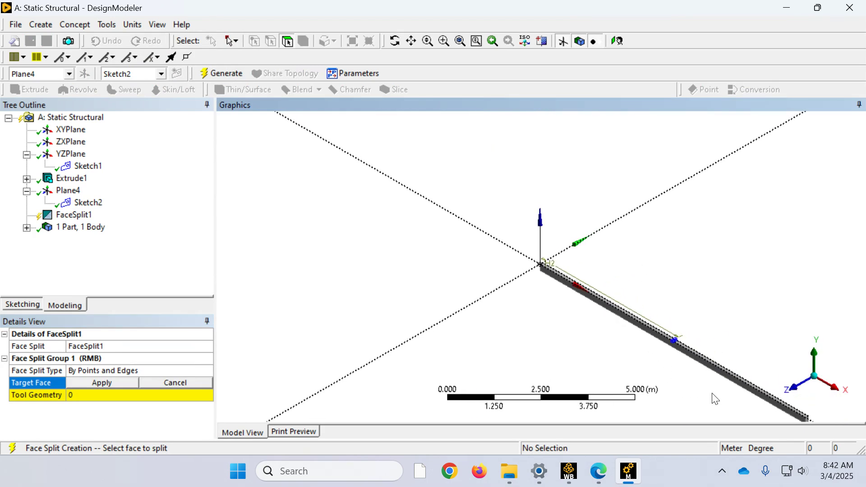
scroll(711, 392, "down", 2)
left_click_drag(758, 403, 534, 231)
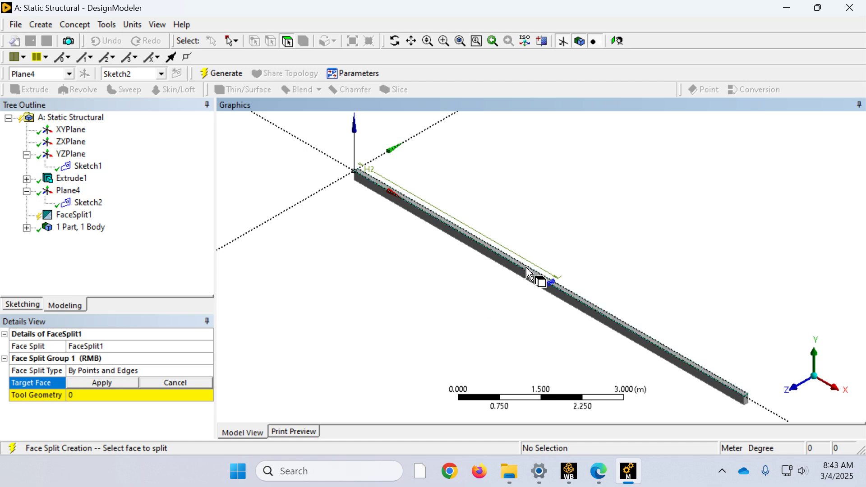
left_click(529, 273)
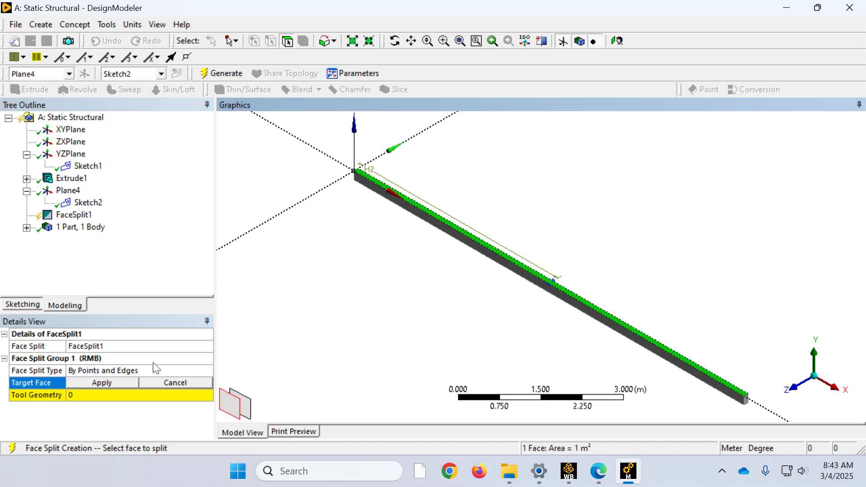
left_click(110, 381)
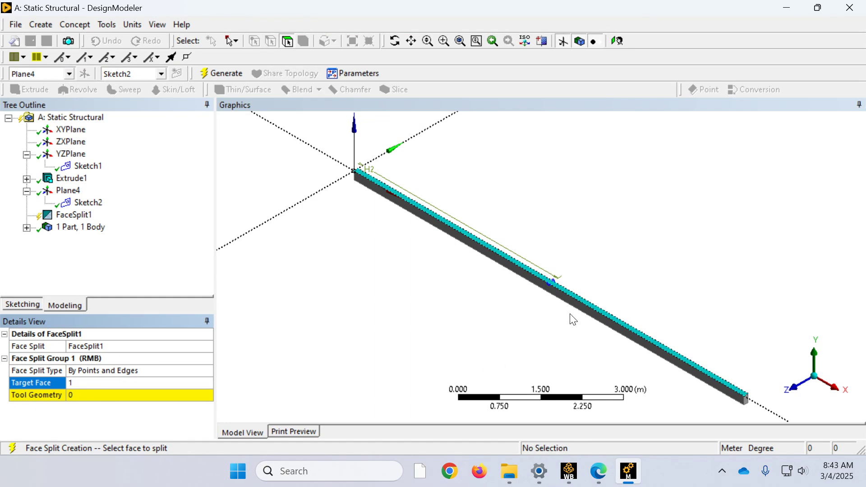
Step: Assign the midspan sketch line across the top face as the split's tool geometry and generate the Face Split
scroll(562, 306, "up", 2)
scroll(563, 308, "up", 4)
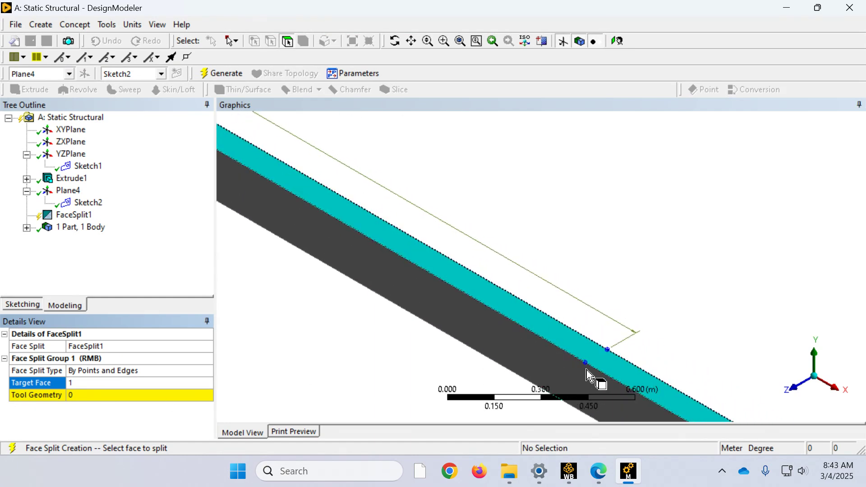
left_click(74, 396)
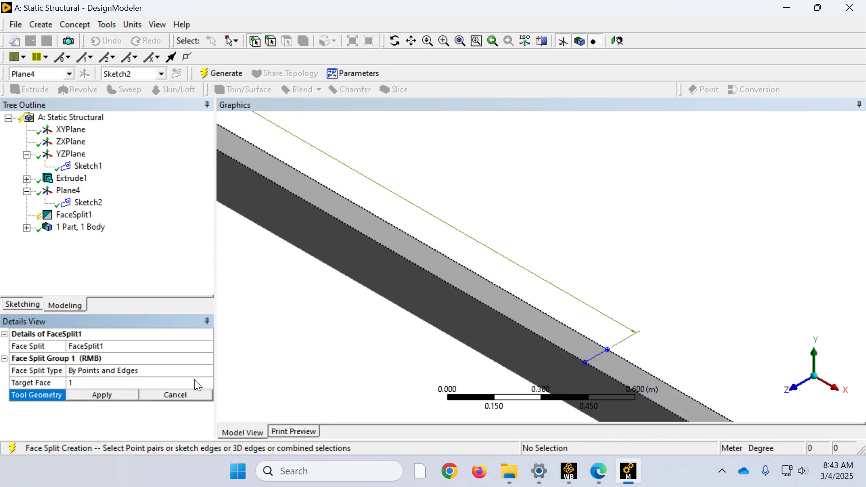
left_click(585, 362)
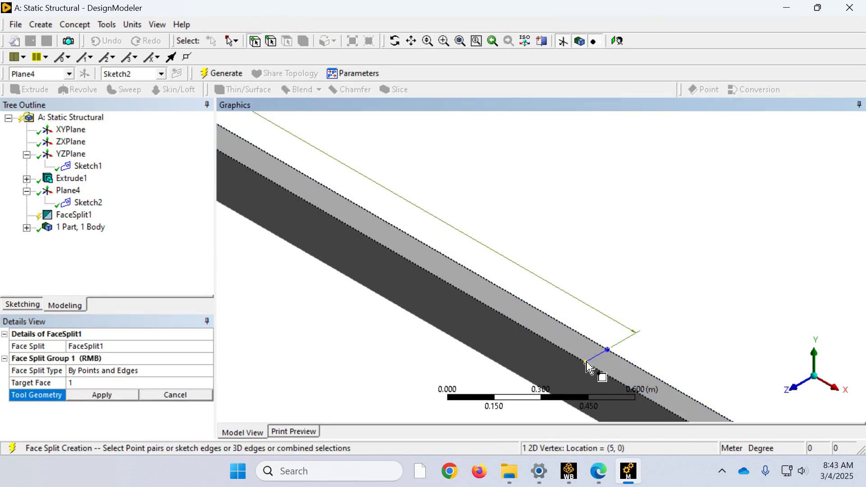
left_click(608, 348)
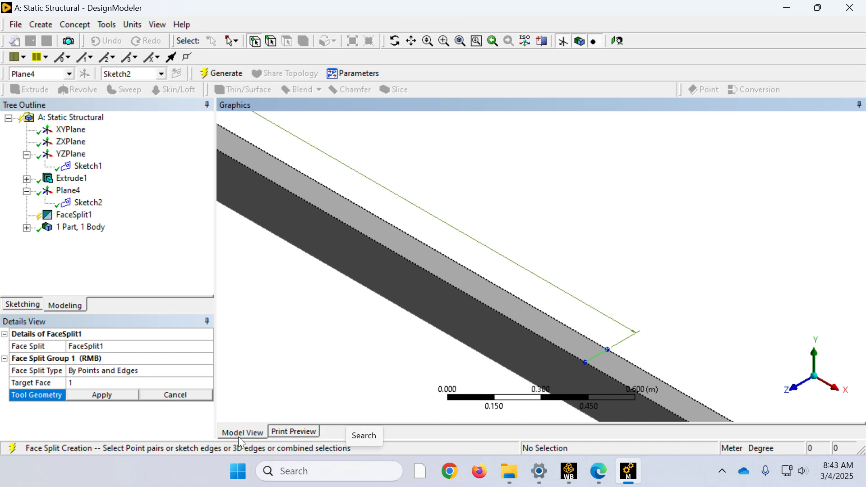
left_click(103, 395)
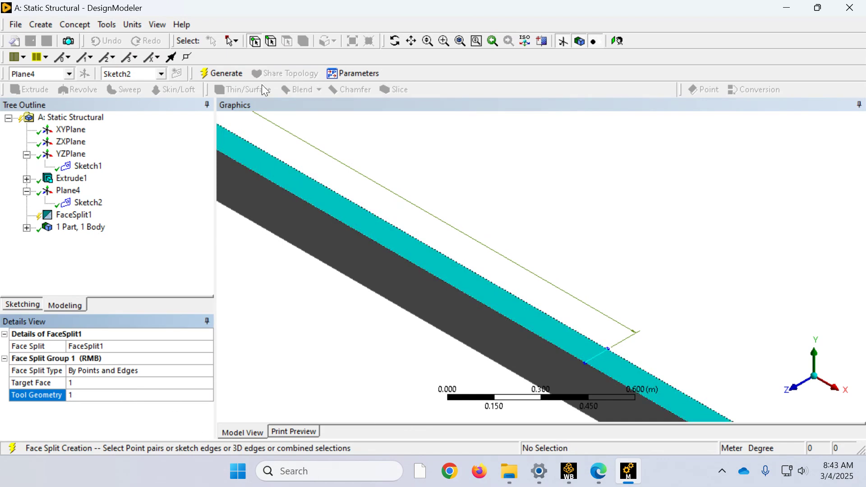
left_click(224, 73)
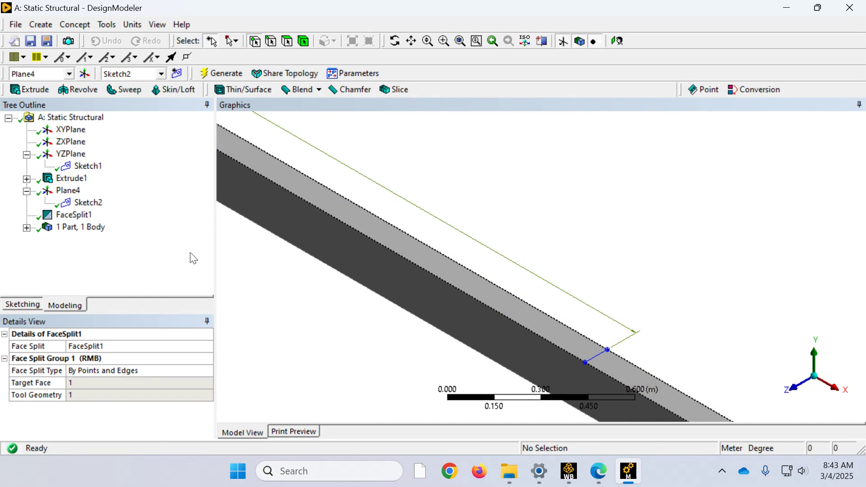
Step: Check the split by selecting each half of the beam's top face in turn
left_click(287, 42)
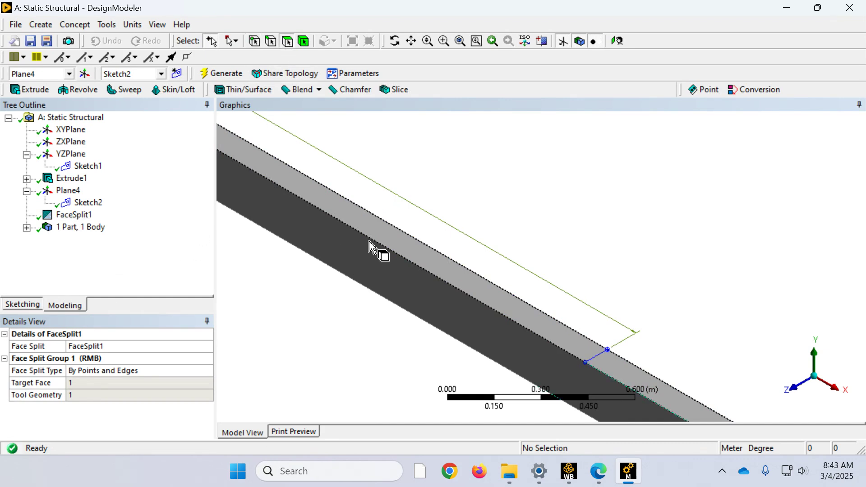
left_click(378, 232)
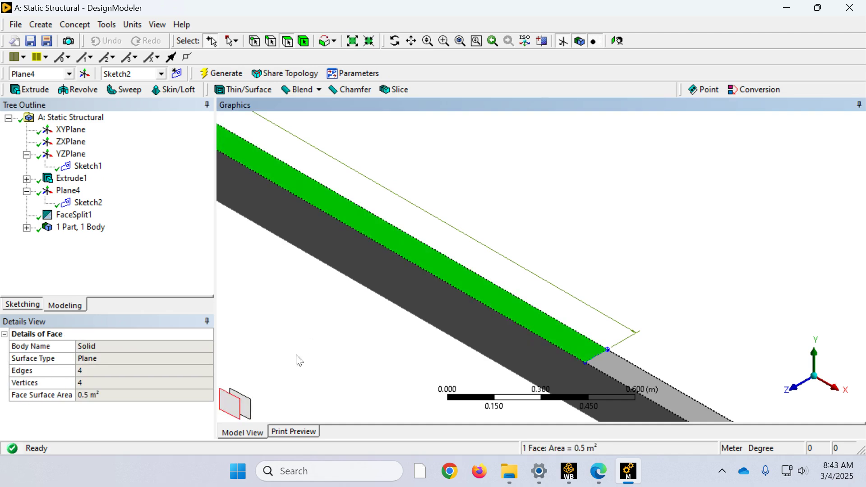
scroll(329, 282, "down", 5)
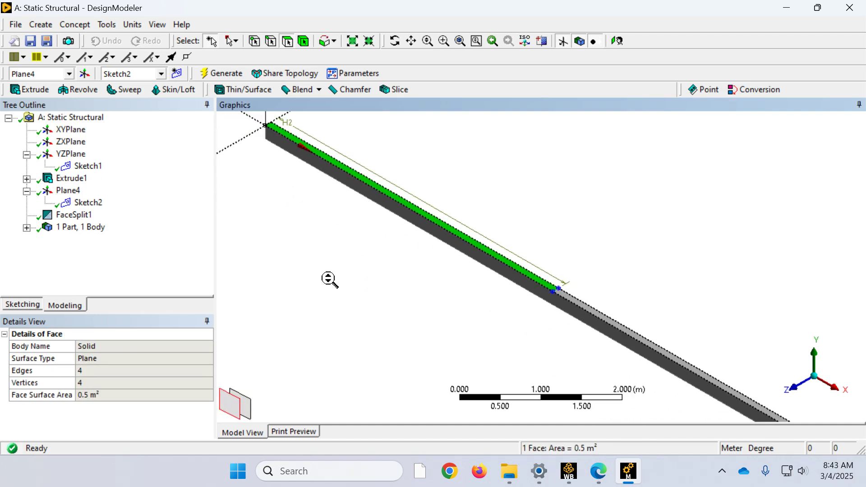
left_click(602, 318)
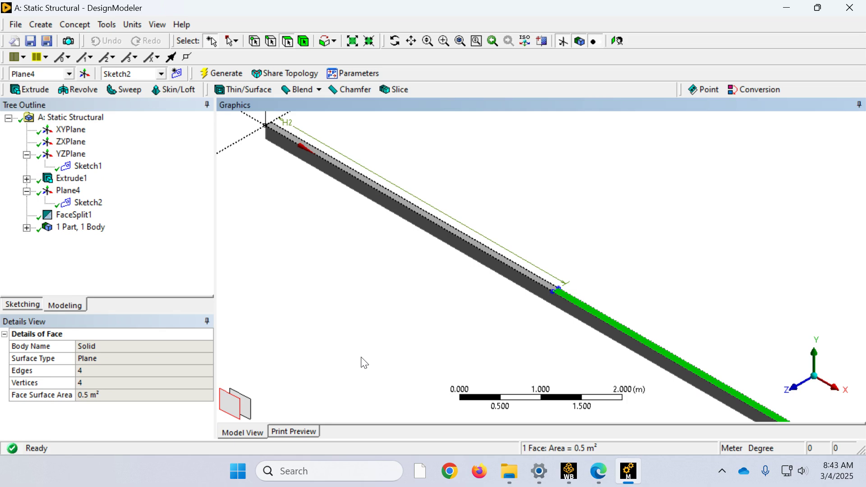
scroll(547, 244, "down", 5)
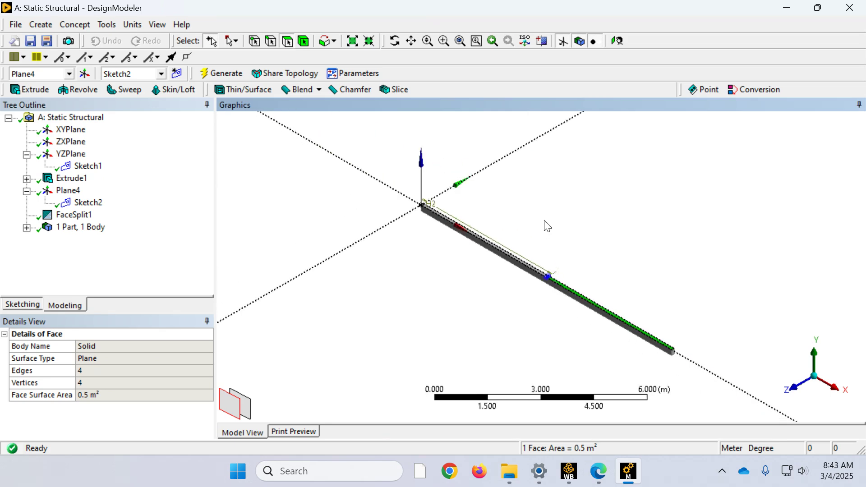
Step: Create a new From Face plane with the beam's far end face as its base face, and generate it
right_click_drag(671, 360, 650, 328)
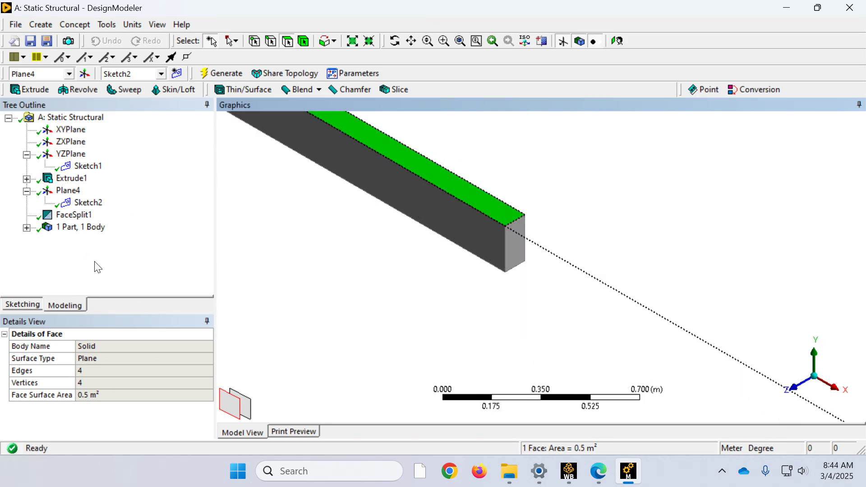
left_click(47, 29)
left_click(50, 39)
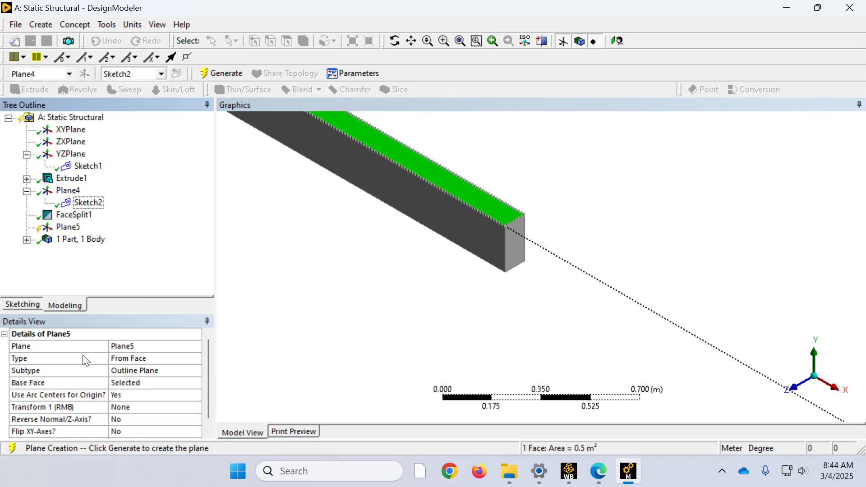
left_click(128, 384)
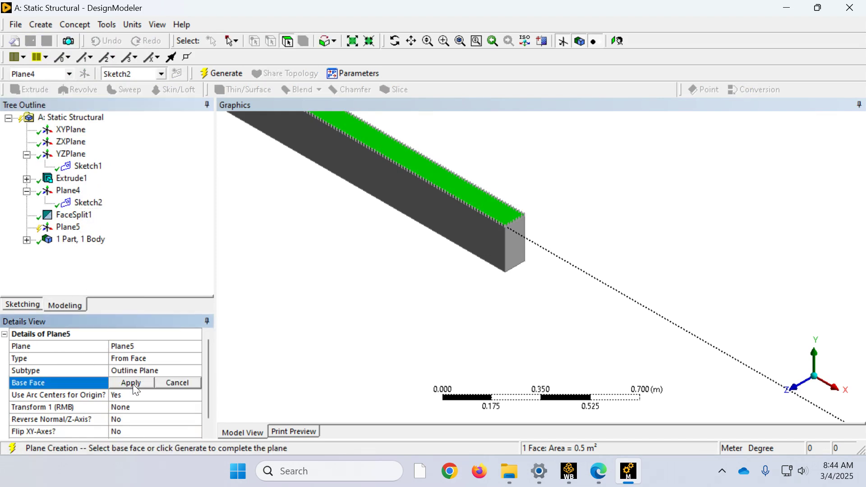
left_click(517, 255)
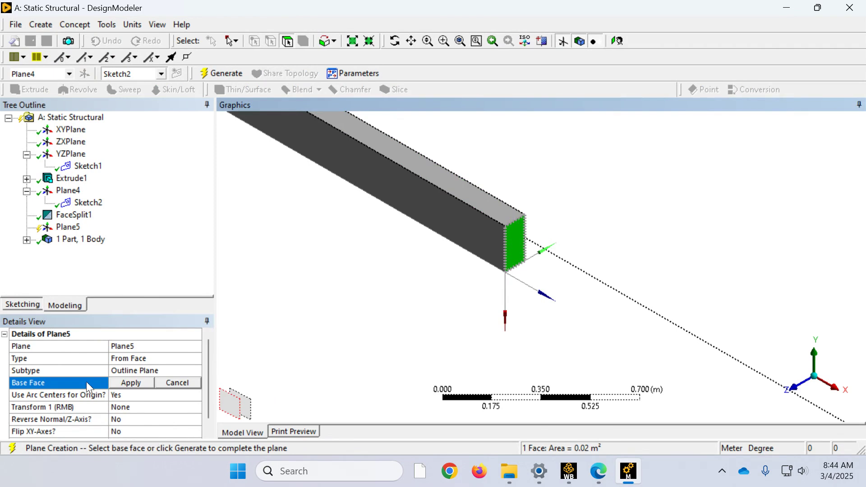
left_click(120, 383)
left_click(224, 73)
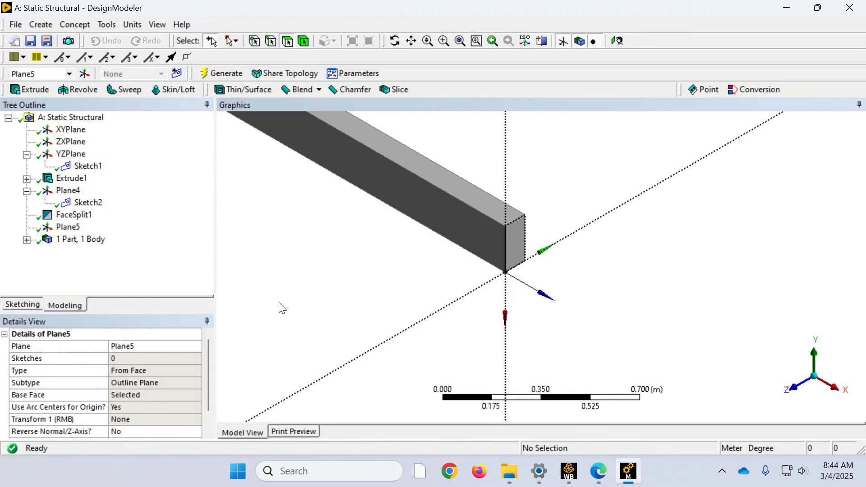
Step: Add a new sketch on the end-face plane and view the end face square-on along the X axis
left_click(68, 228)
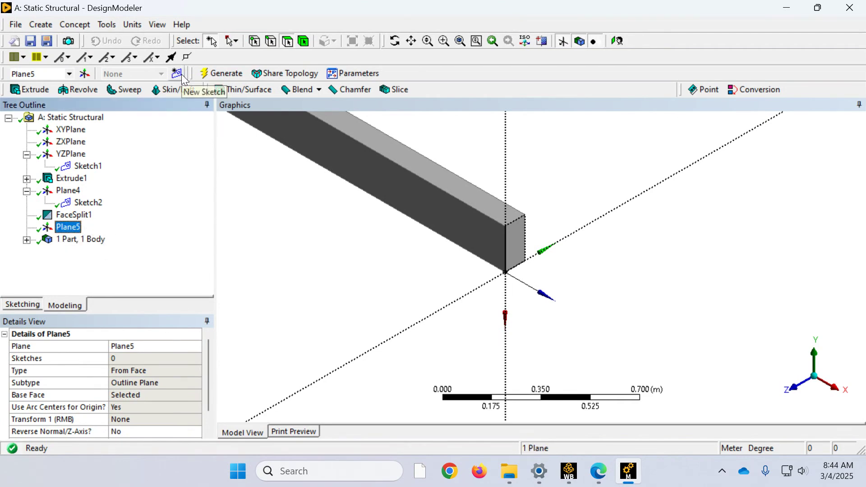
left_click(181, 74)
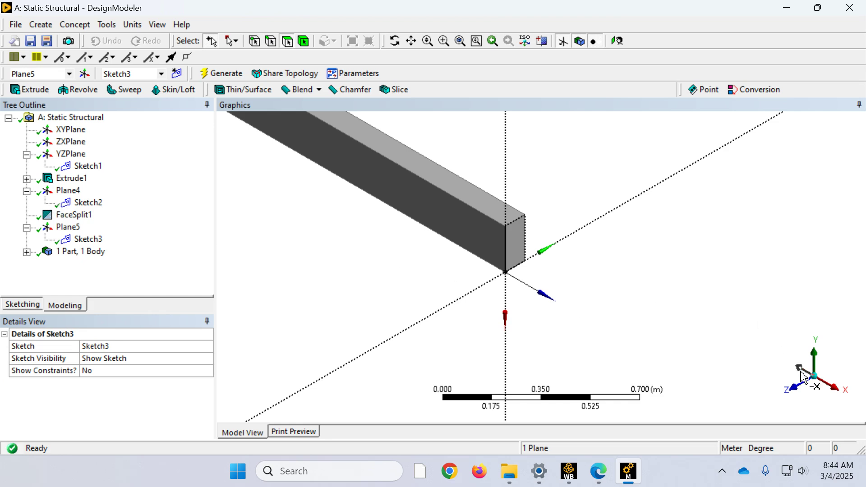
left_click(832, 392)
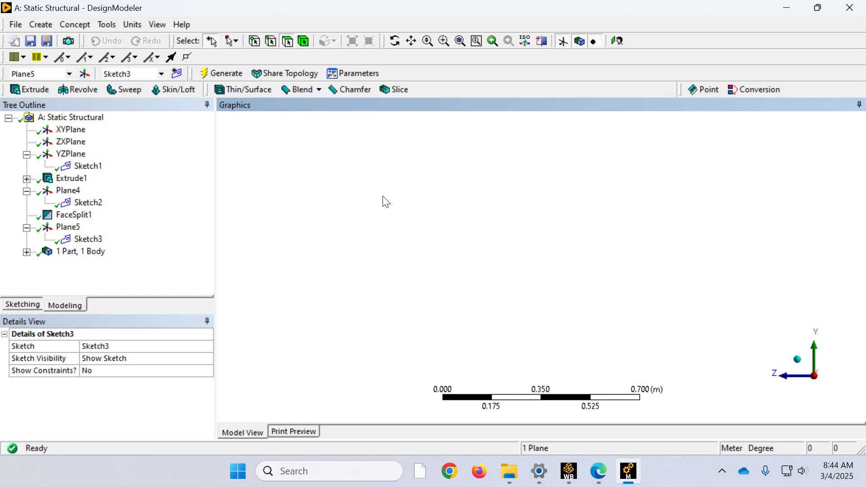
left_click(459, 40)
scroll(493, 212, "down", 2)
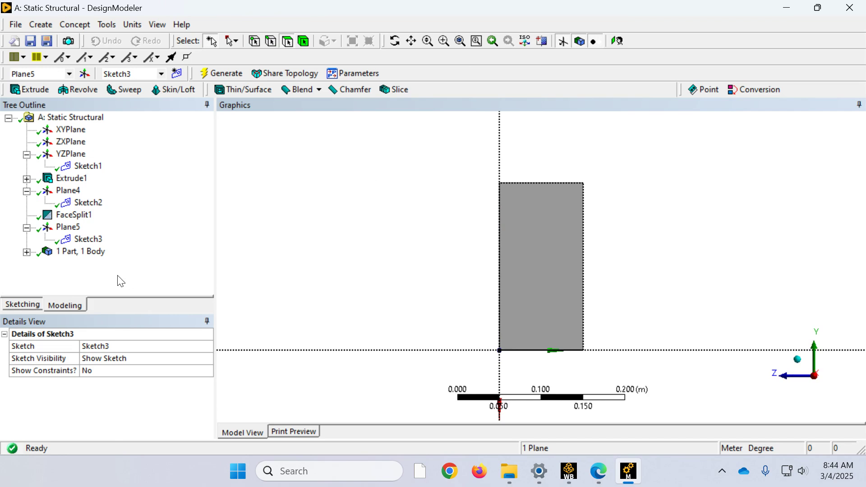
Step: Draw a straight line about 0.1 m long across the end face at about mid-height, between its two vertical edges
left_click(13, 305)
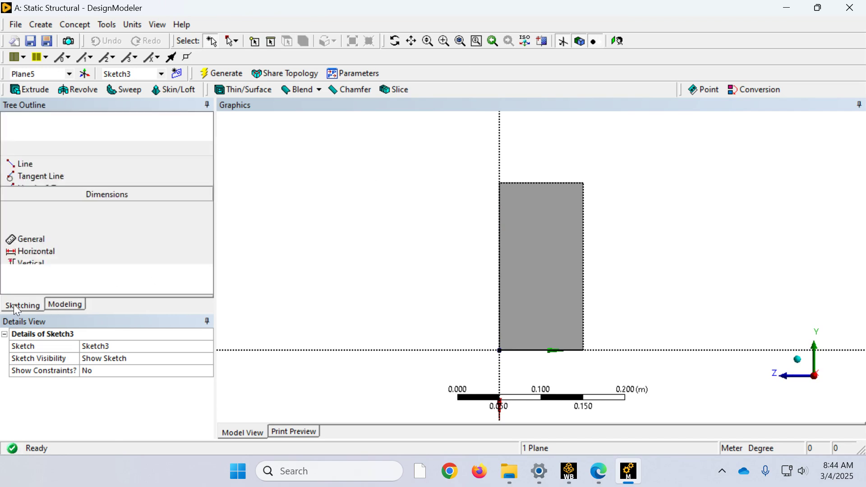
left_click(45, 135)
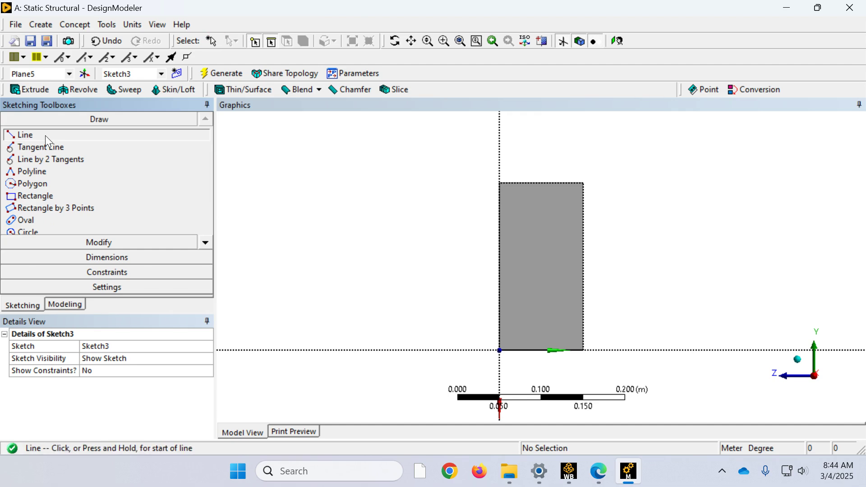
left_click(500, 268)
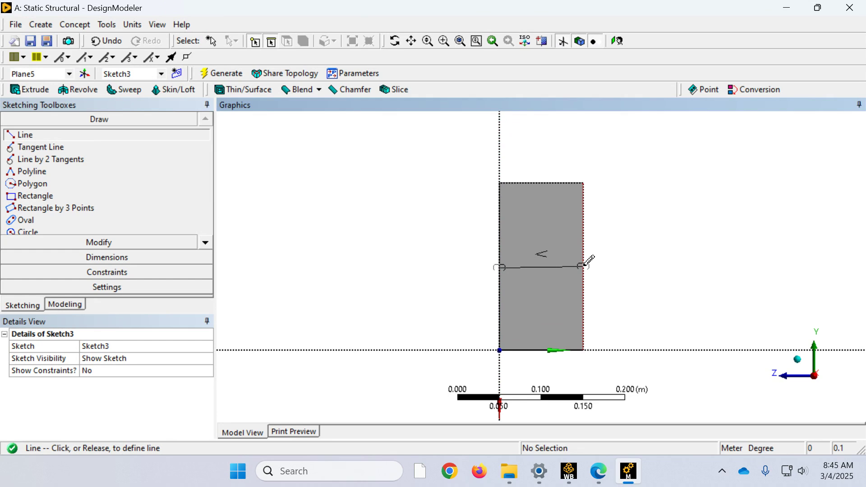
left_click(584, 266)
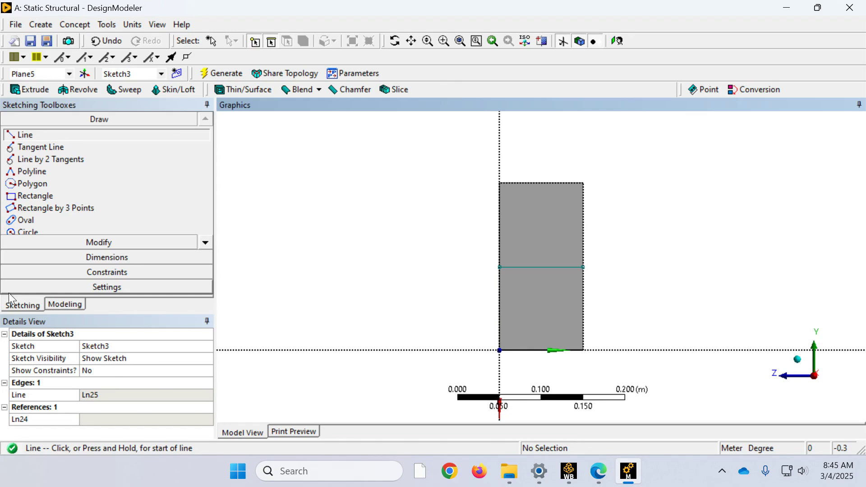
Step: Dimension the distance between the end face's top edge and the sketched line, and set it to 0.1 m
left_click(96, 261)
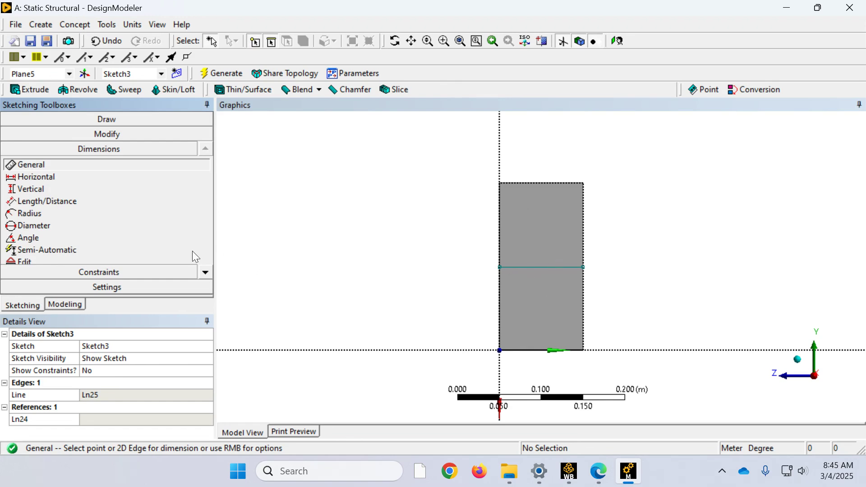
left_click(58, 174)
left_click(515, 183)
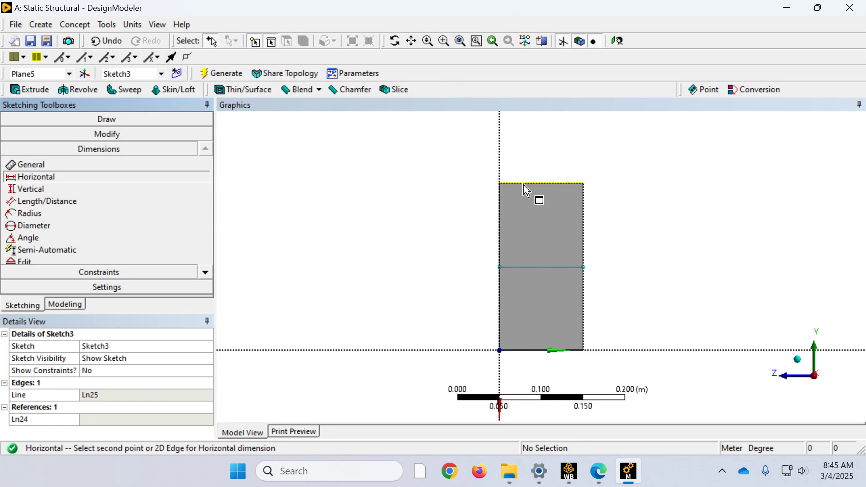
left_click(536, 267)
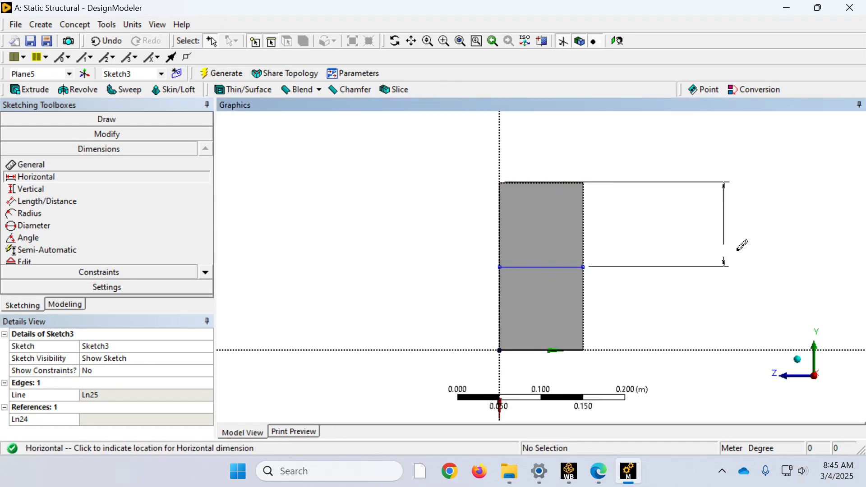
left_click(627, 242)
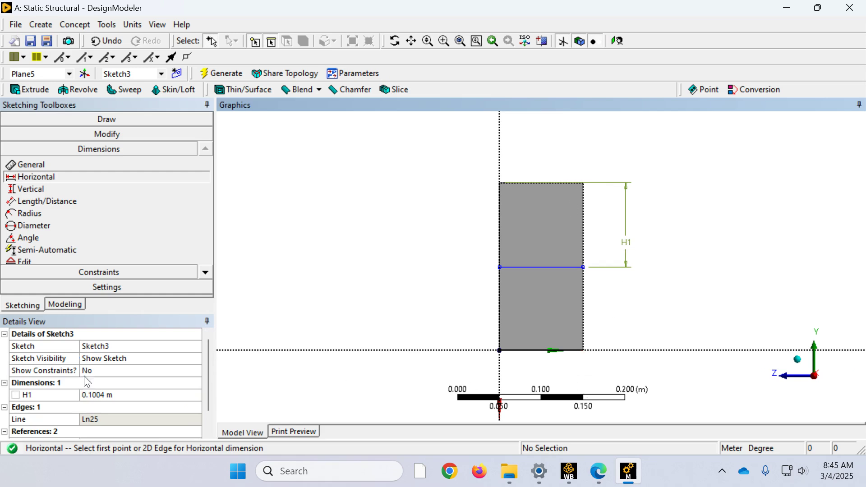
left_click(99, 396)
type(".1")
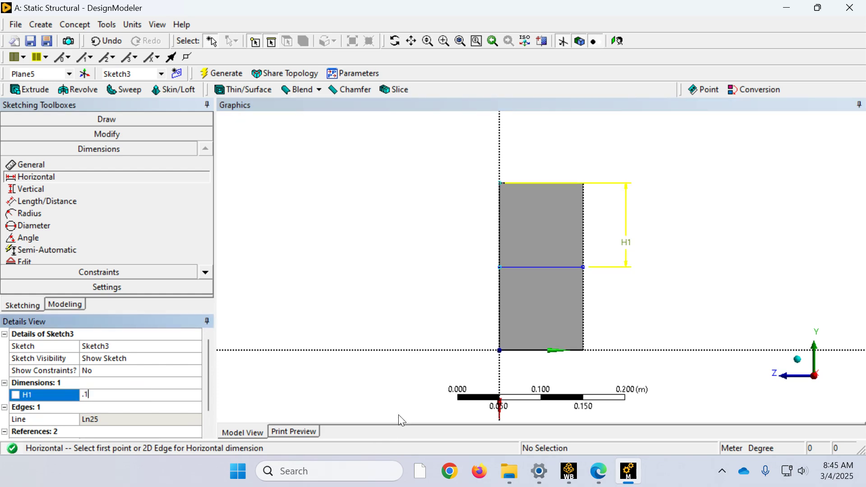
key("Return")
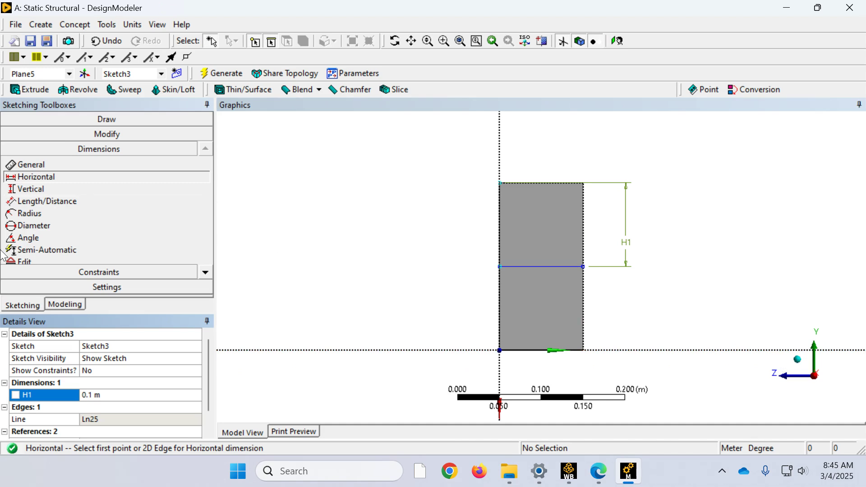
Step: Start a new Face Split feature with the beam's end face as its target face
left_click(78, 305)
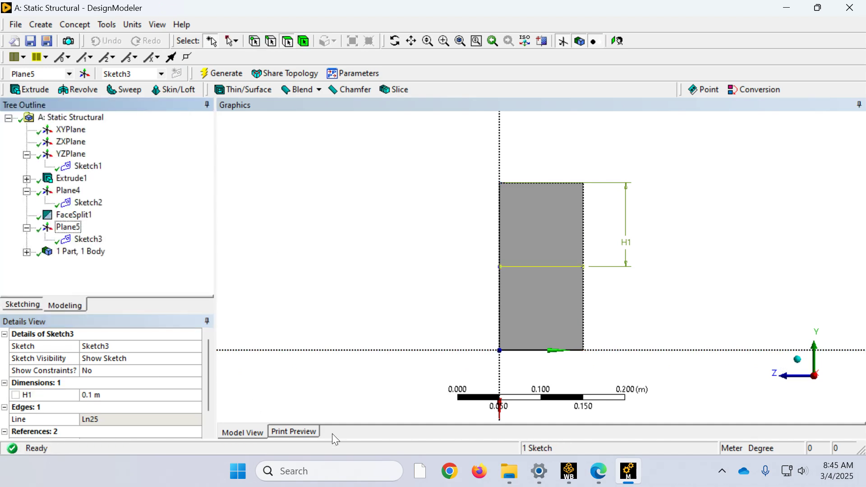
left_click(108, 25)
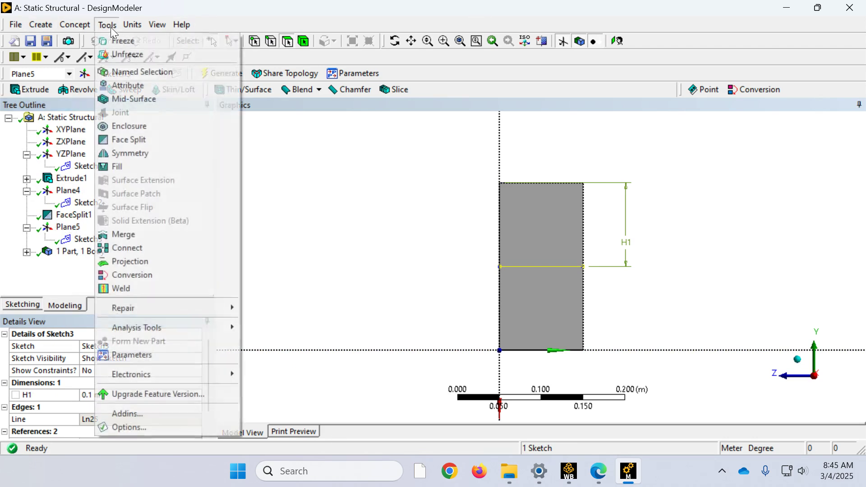
left_click(158, 139)
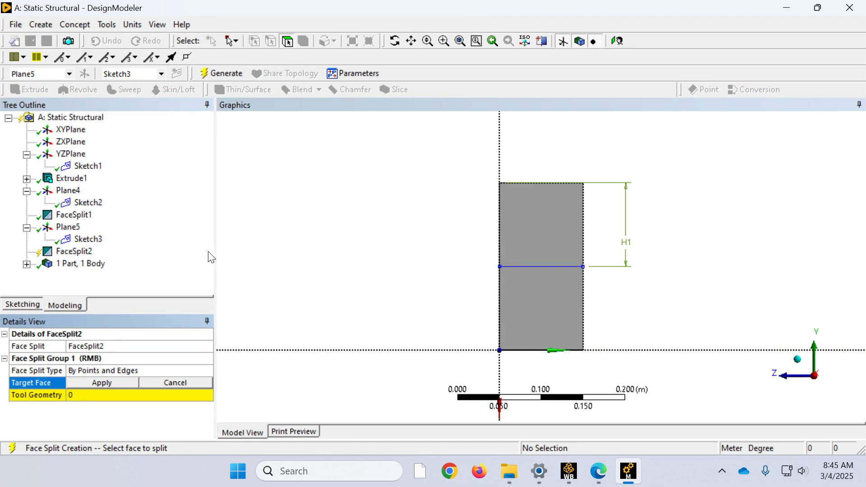
left_click(556, 258)
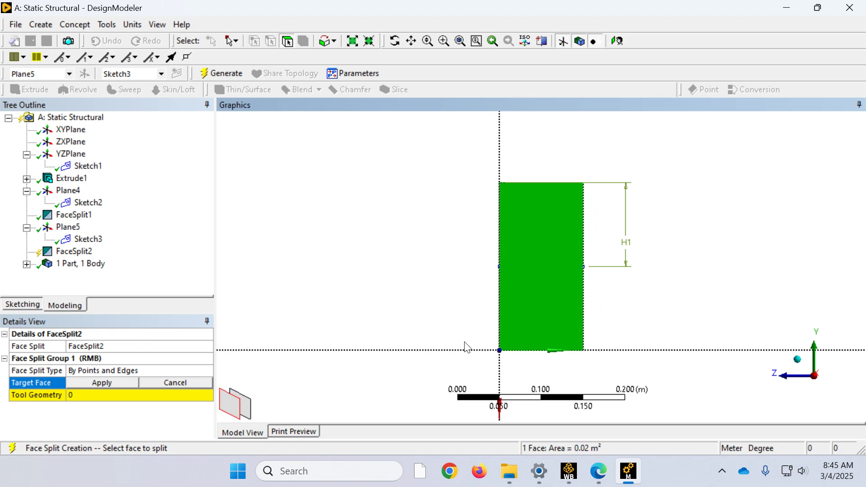
left_click(101, 383)
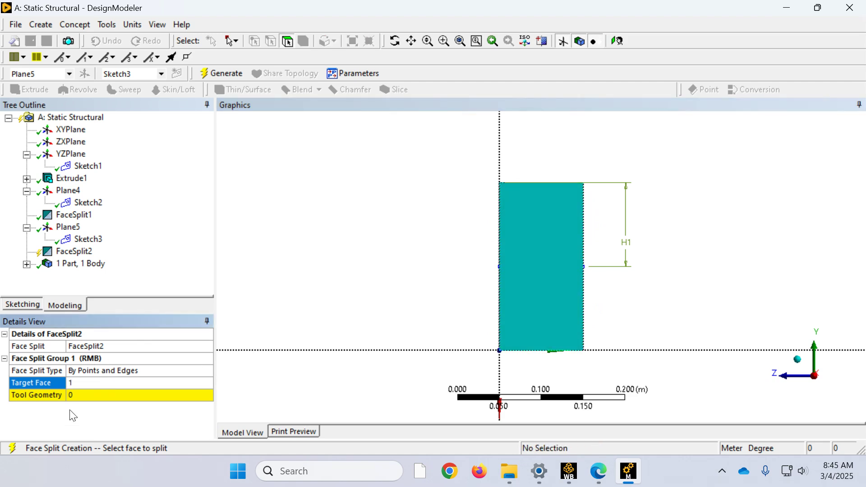
Step: Define the face split's tool geometry by the endpoints of the sketched mid-height line, and generate the split
left_click(95, 395)
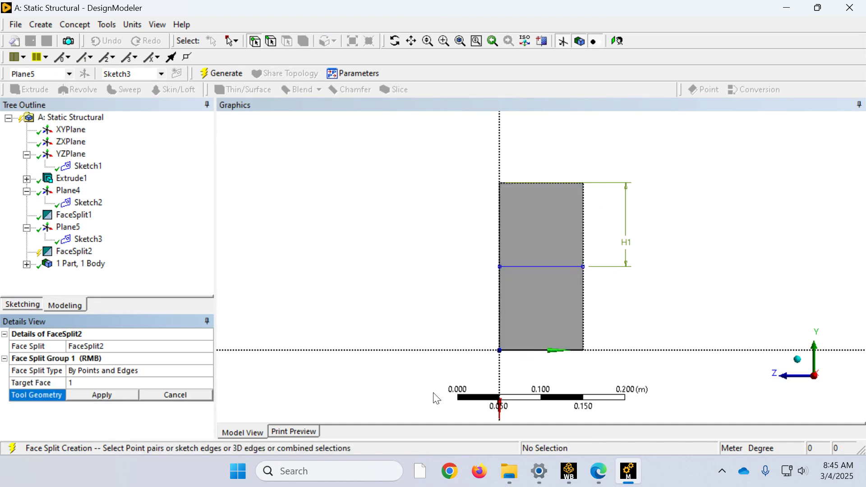
left_click(500, 266)
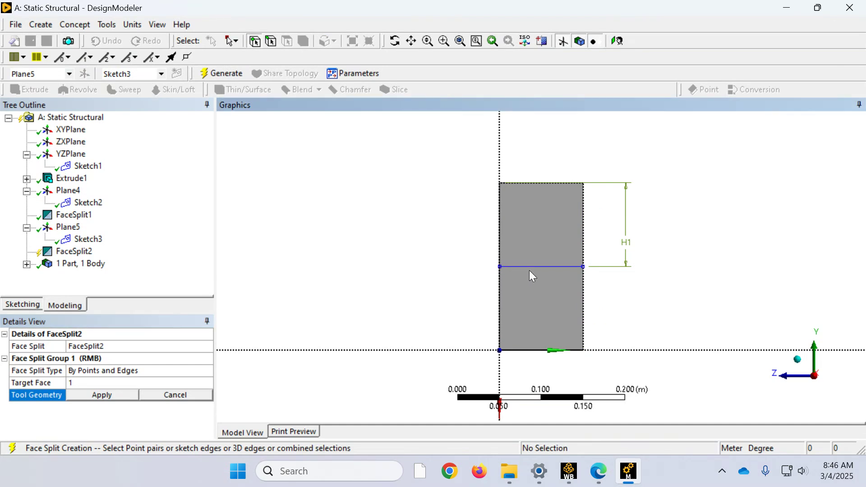
left_click(500, 267)
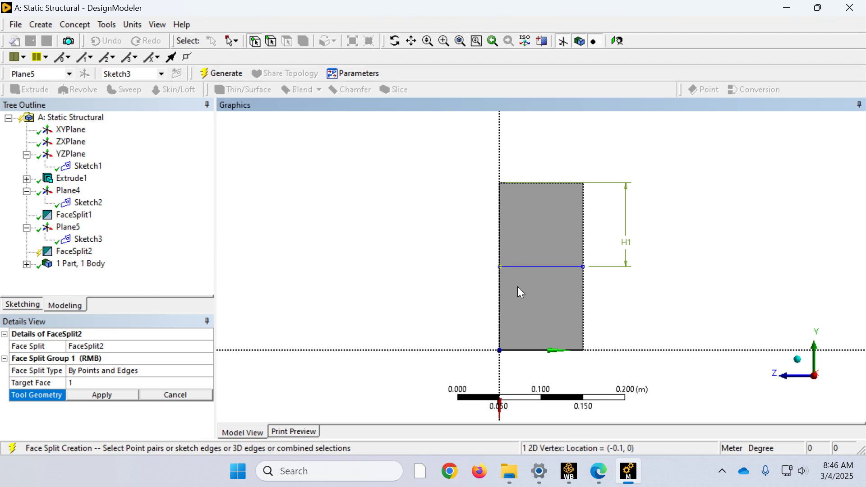
left_click(582, 266)
left_click(499, 350)
left_click(132, 396)
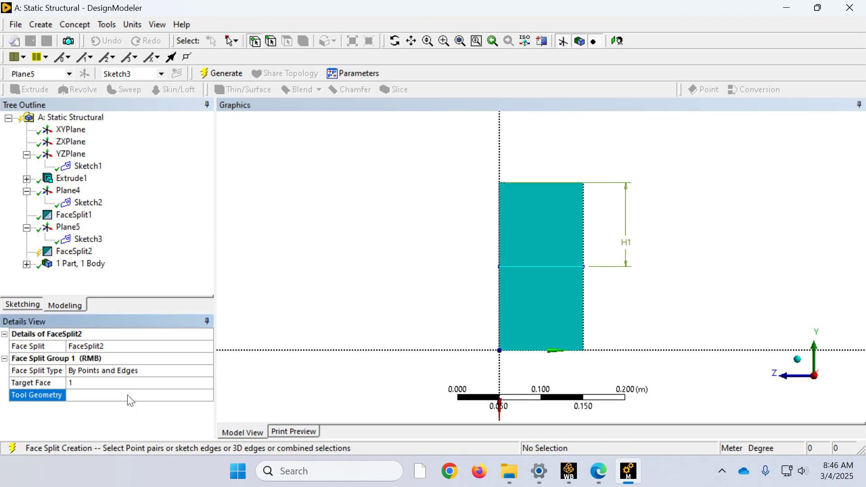
left_click(217, 73)
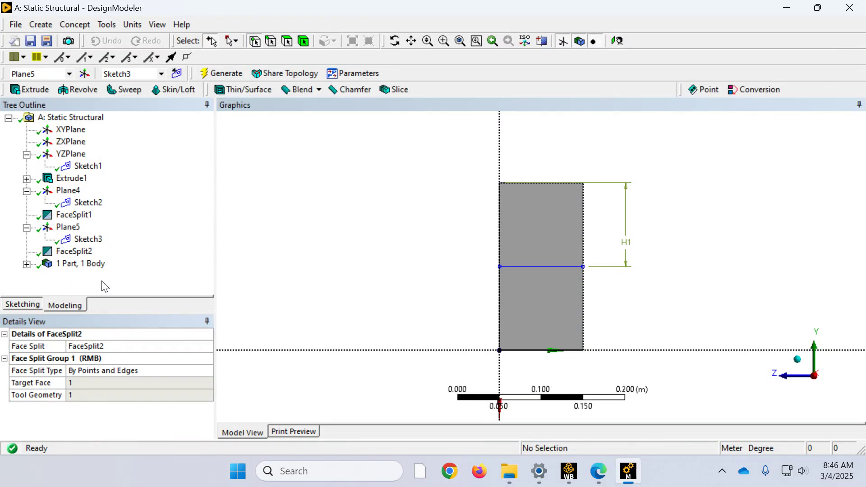
Step: Check the split by selecting the upper and lower halves of the end face in turn
left_click(289, 40)
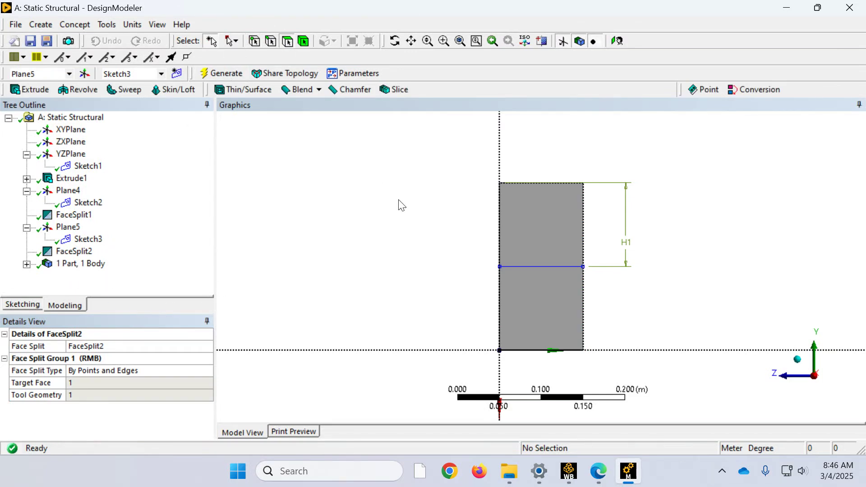
left_click(530, 223)
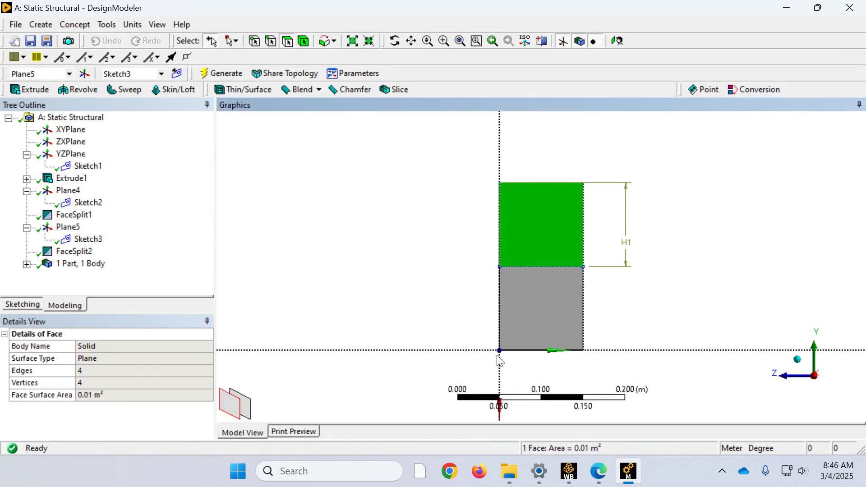
left_click(553, 327)
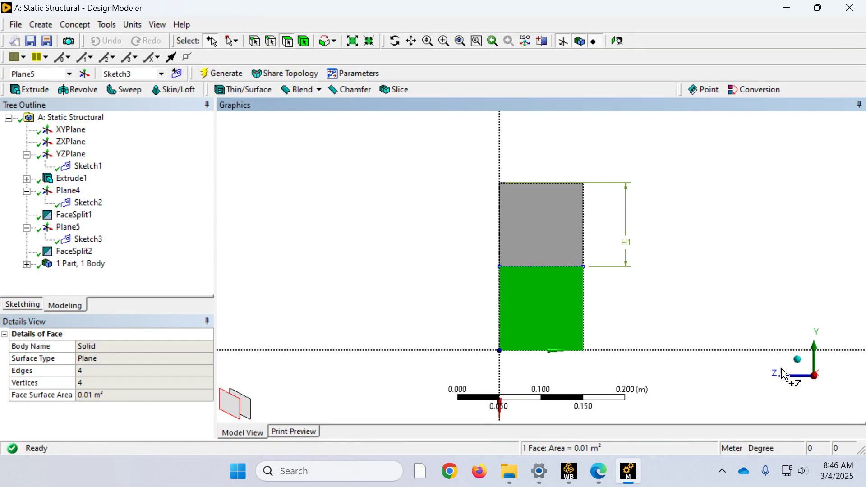
Step: Examine the whole beam and its ends from isometric and rotated views, switching the plane display off and back on
left_click(796, 361)
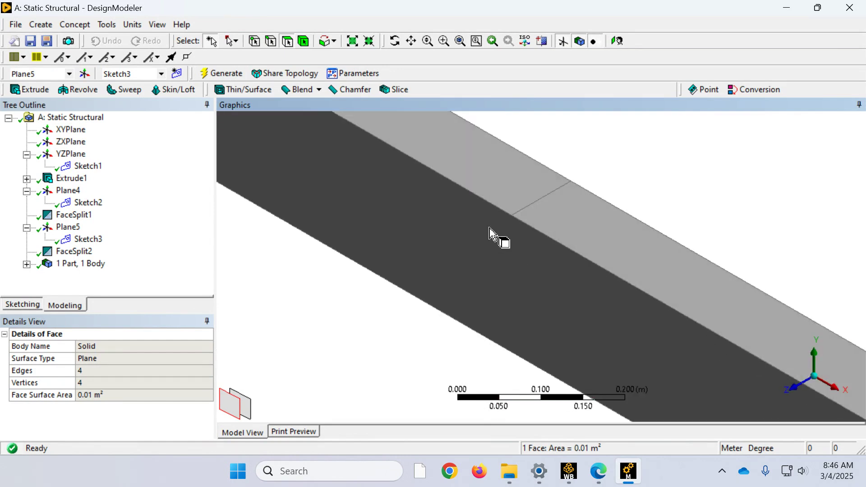
scroll(522, 231, "down", 5)
scroll(526, 220, "down", 4)
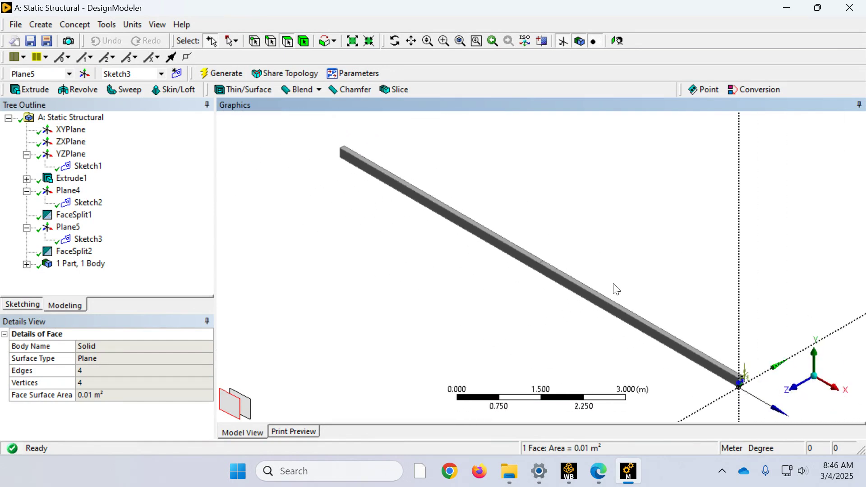
scroll(738, 361, "up", 5)
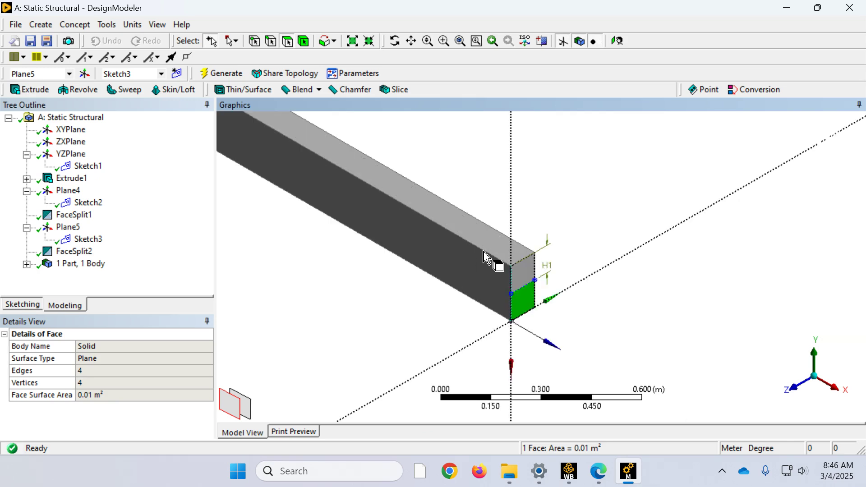
scroll(456, 271, "down", 6)
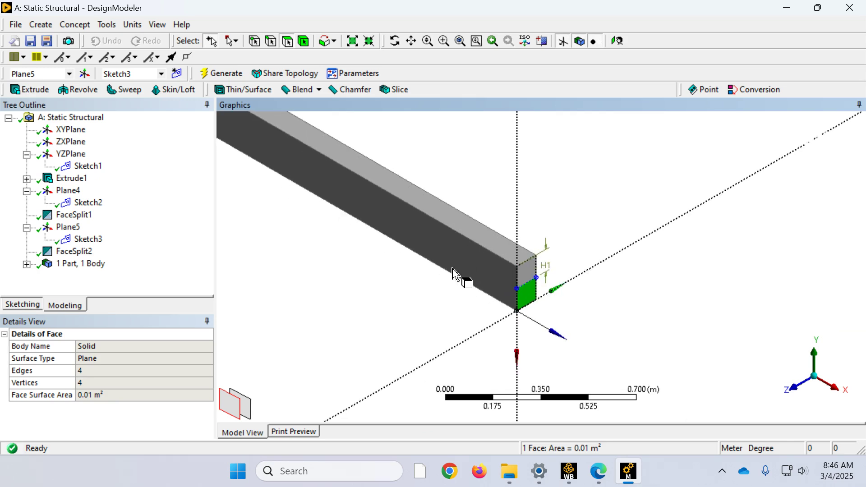
scroll(459, 271, "down", 2)
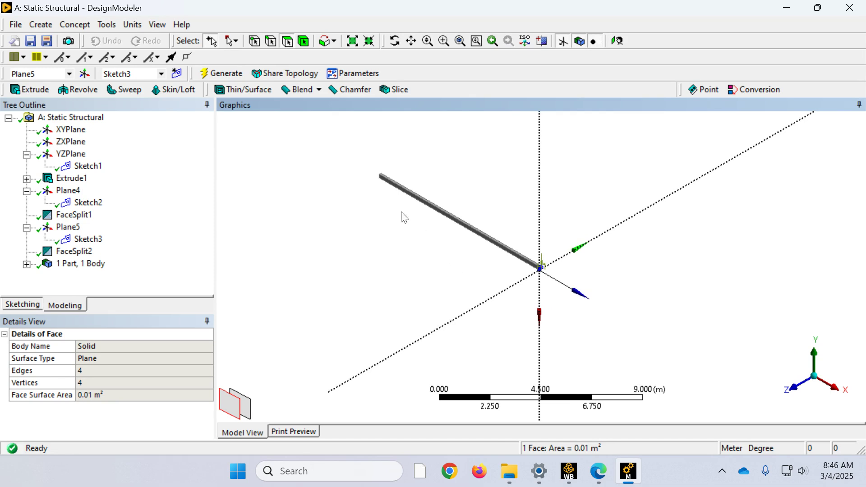
right_click_drag(406, 208, 371, 168)
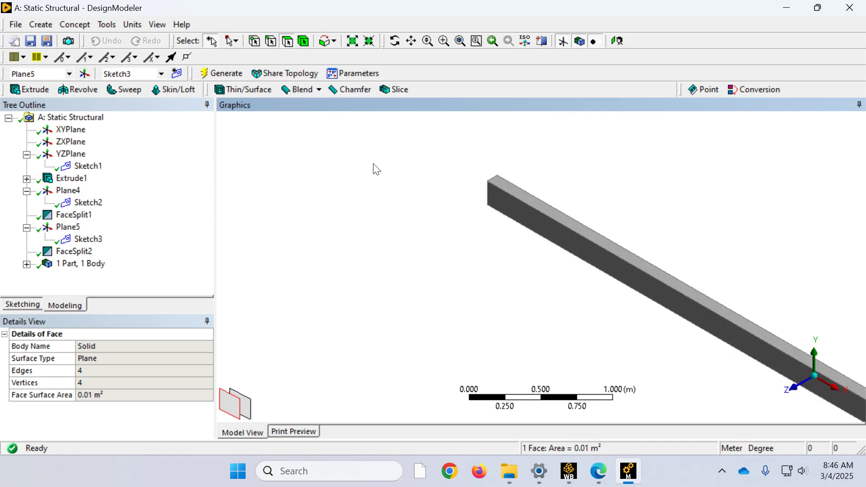
scroll(478, 185, "up", 1)
scroll(474, 189, "down", 6)
scroll(479, 190, "down", 1)
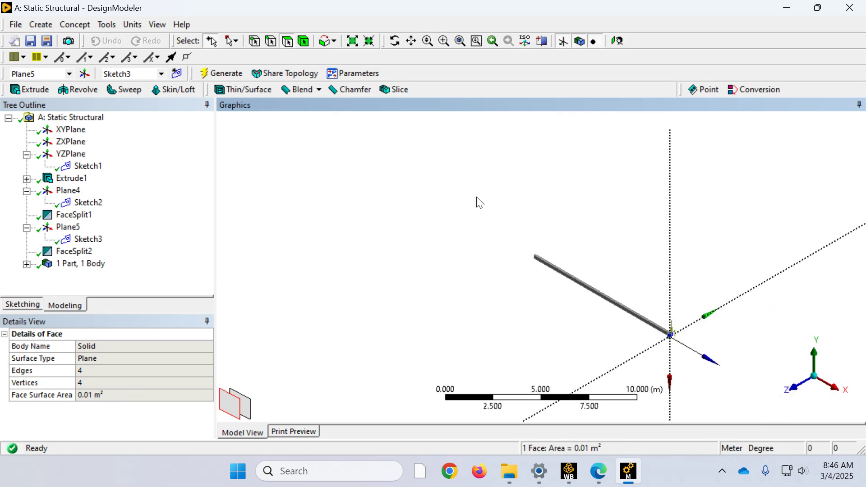
left_click(469, 223)
middle_click_drag(523, 239, 650, 282)
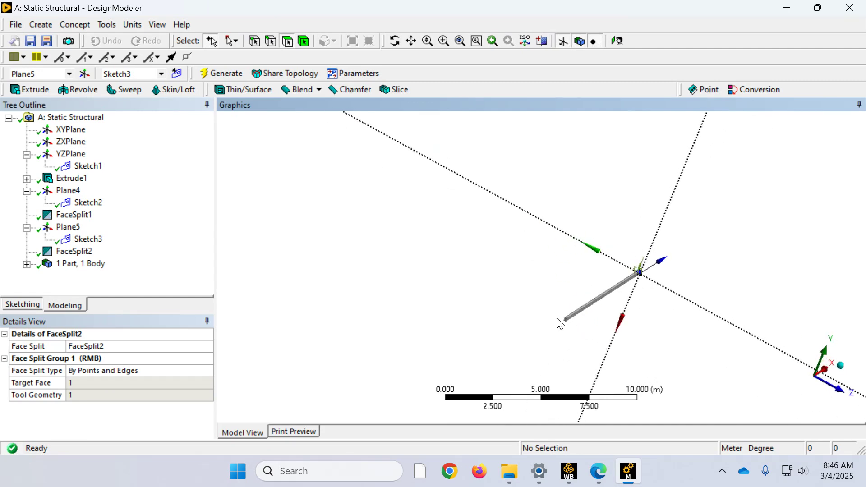
left_click(564, 39)
left_click(565, 41)
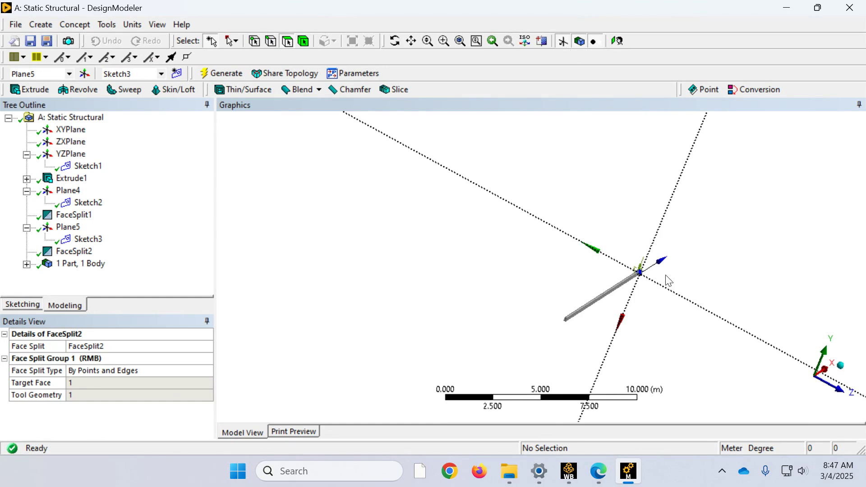
left_click(839, 365)
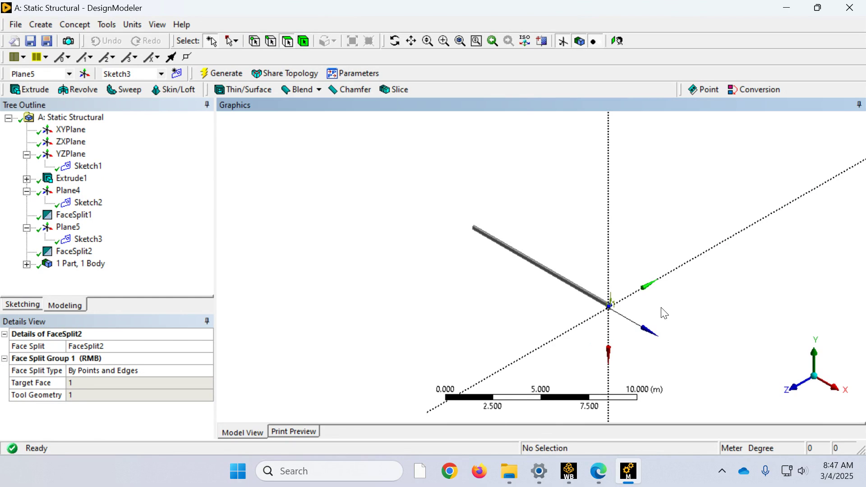
left_click(72, 129)
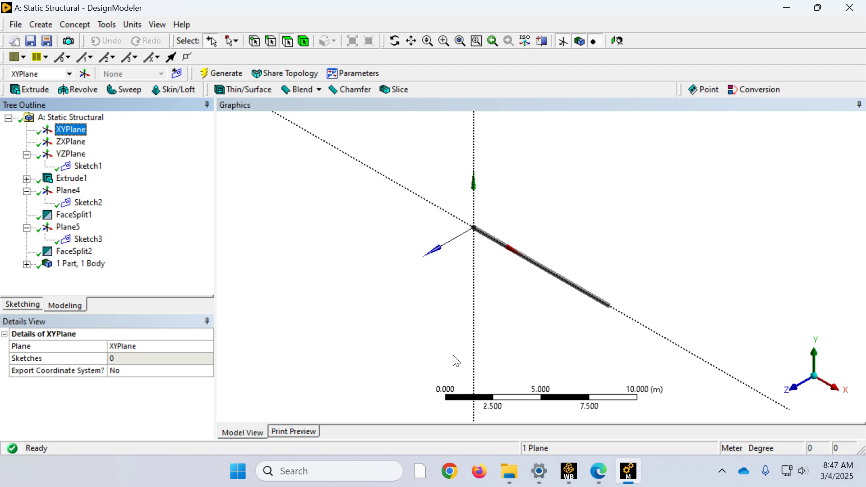
middle_click_drag(464, 274, 574, 286)
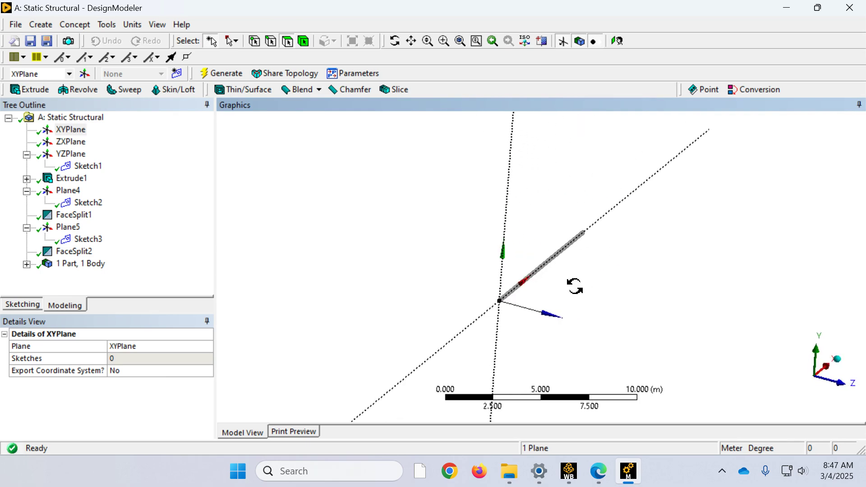
scroll(505, 315, "up", 1)
scroll(506, 314, "up", 3)
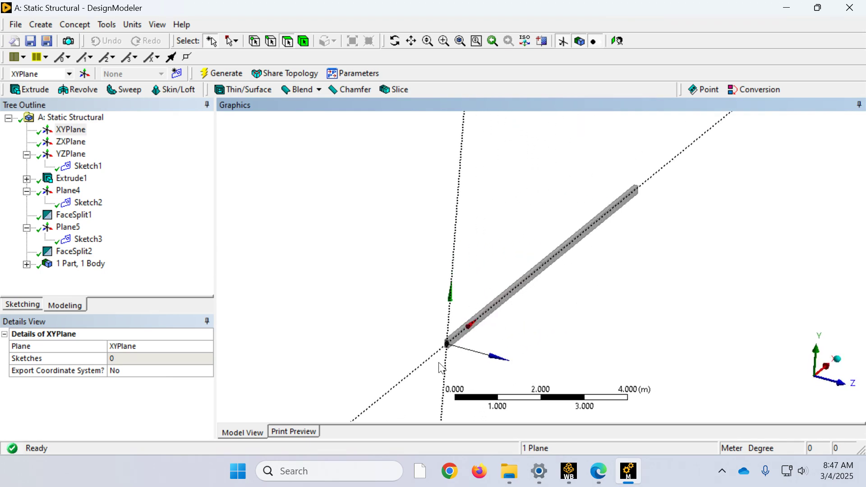
scroll(433, 338, "up", 8)
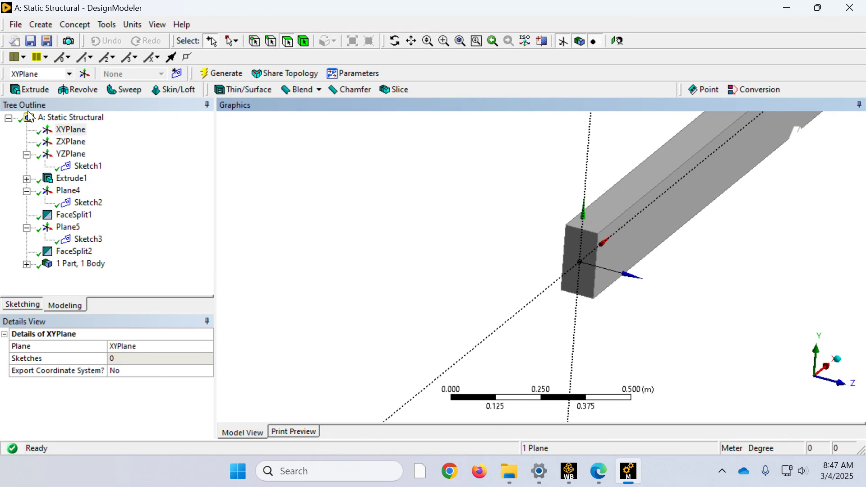
left_click(71, 131)
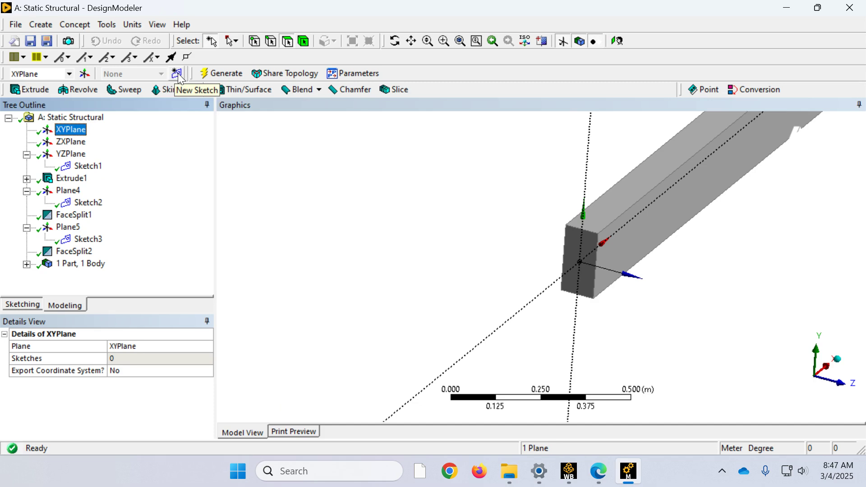
left_click(177, 73)
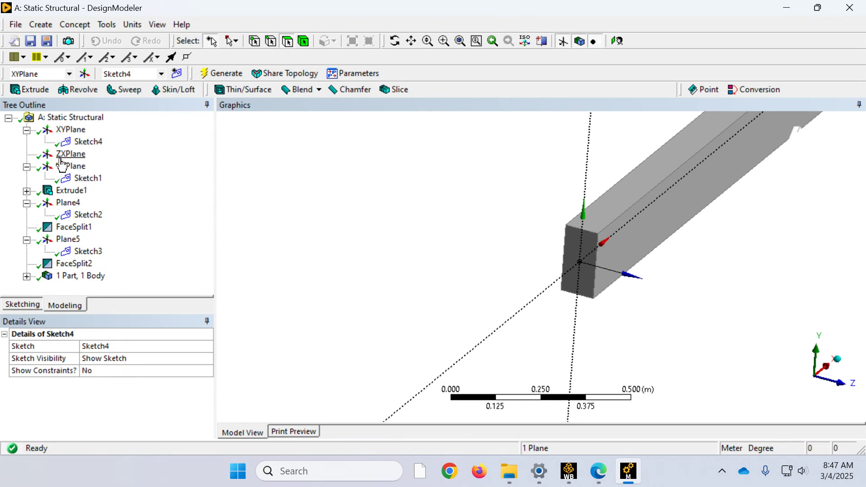
right_click(82, 143)
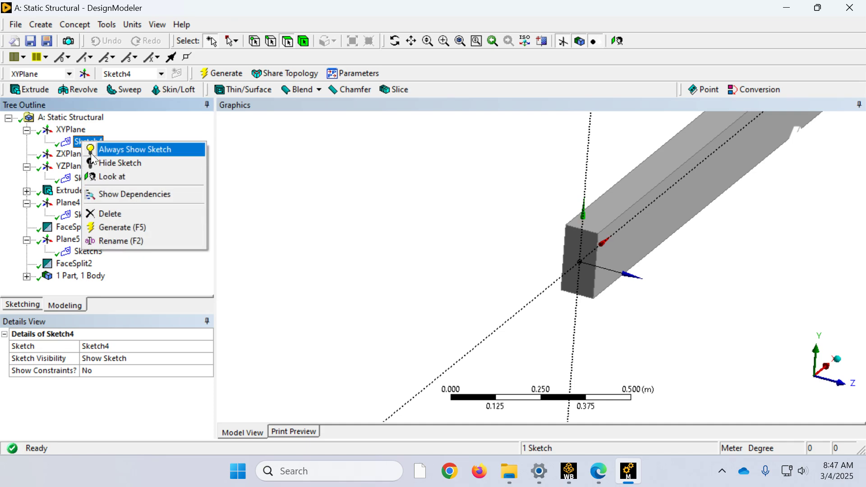
left_click(114, 221)
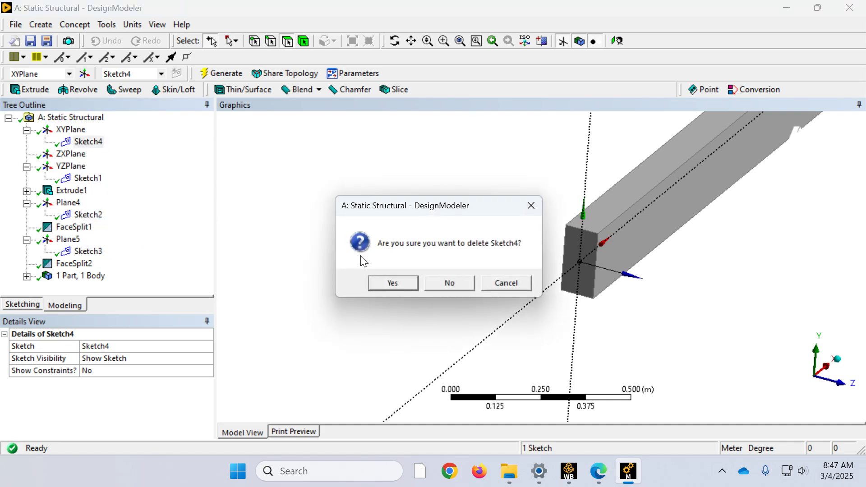
left_click(386, 281)
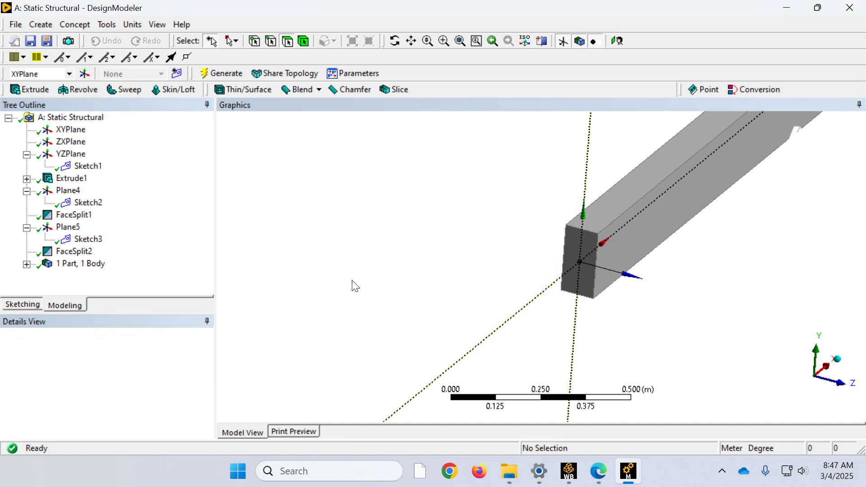
Step: Create a new sketch on the YZPlane and draw a line along the horizontal axis across the beam's end face at mid-height
left_click(71, 154)
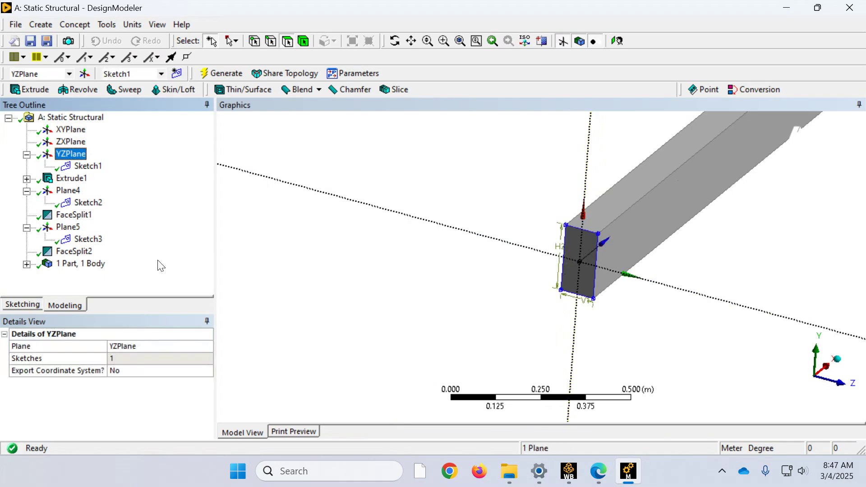
left_click(177, 74)
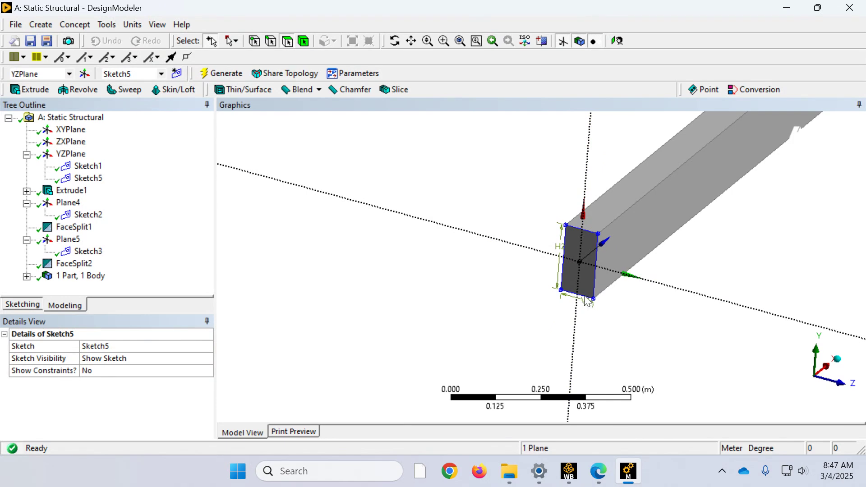
scroll(618, 310, "up", 5)
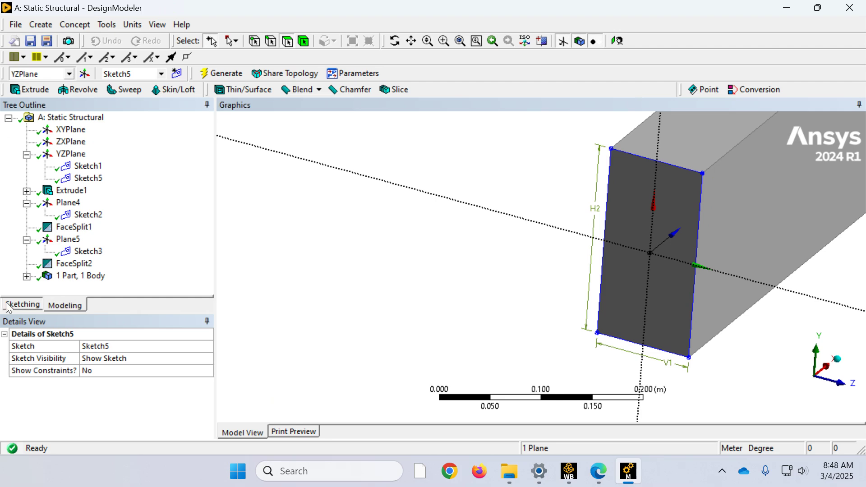
left_click(23, 304)
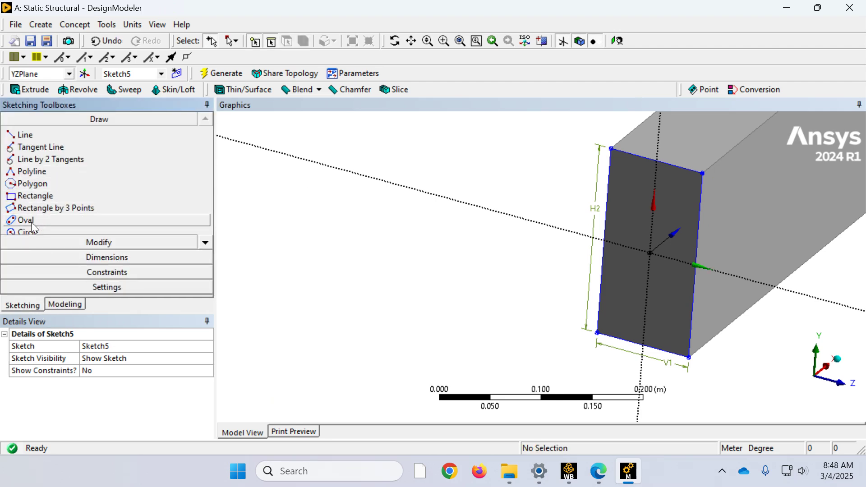
left_click(24, 135)
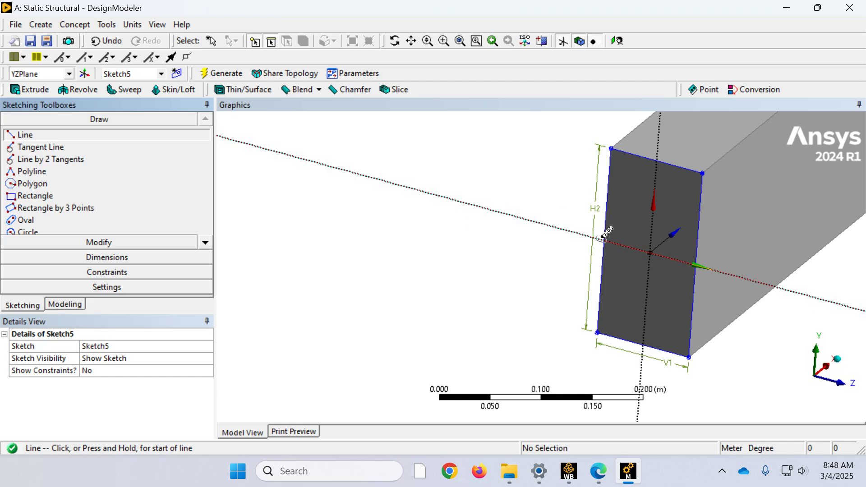
left_click(603, 238)
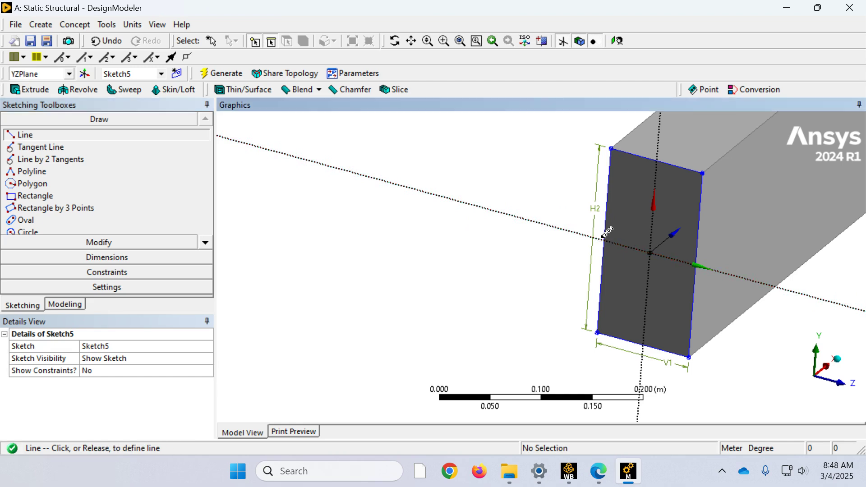
left_click(694, 262)
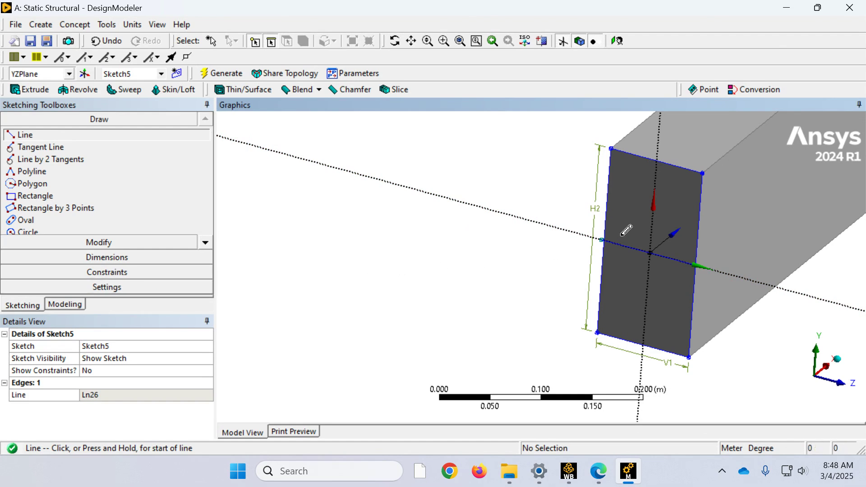
scroll(622, 293, "down", 3)
scroll(568, 268, "up", 5)
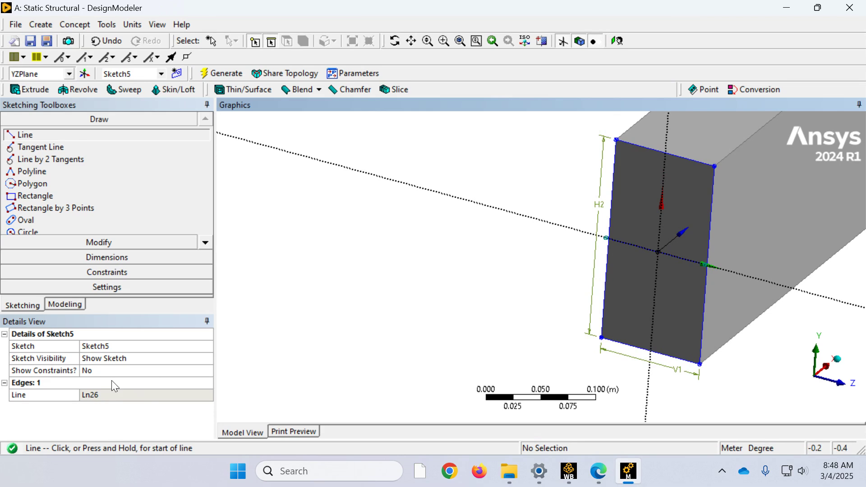
Step: Start a Face Split feature with the beam's end face on the YZPlane as its target face
left_click(68, 305)
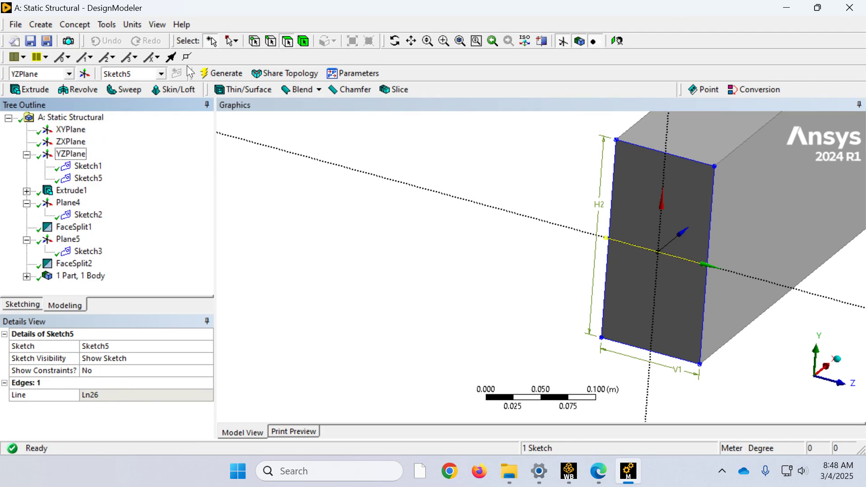
left_click(107, 26)
left_click(123, 141)
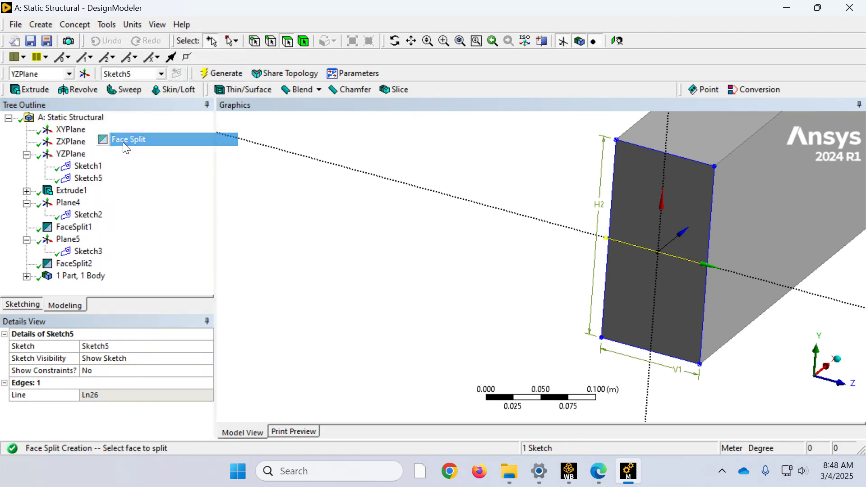
left_click(643, 225)
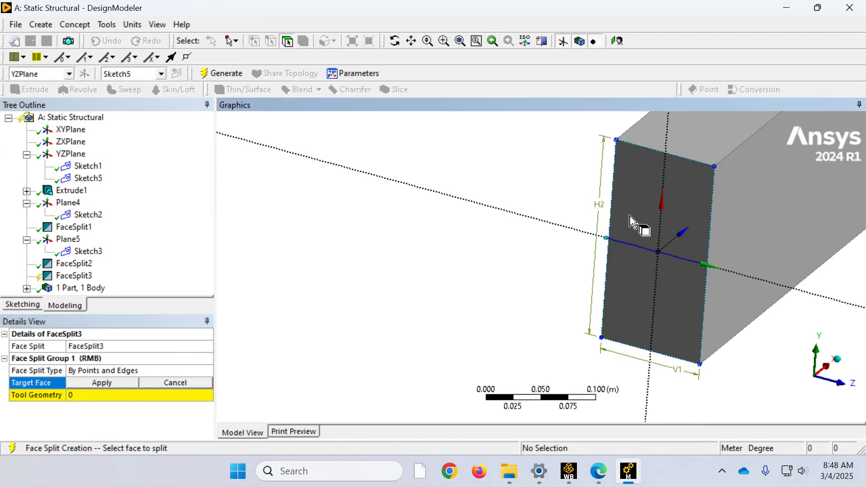
left_click(90, 382)
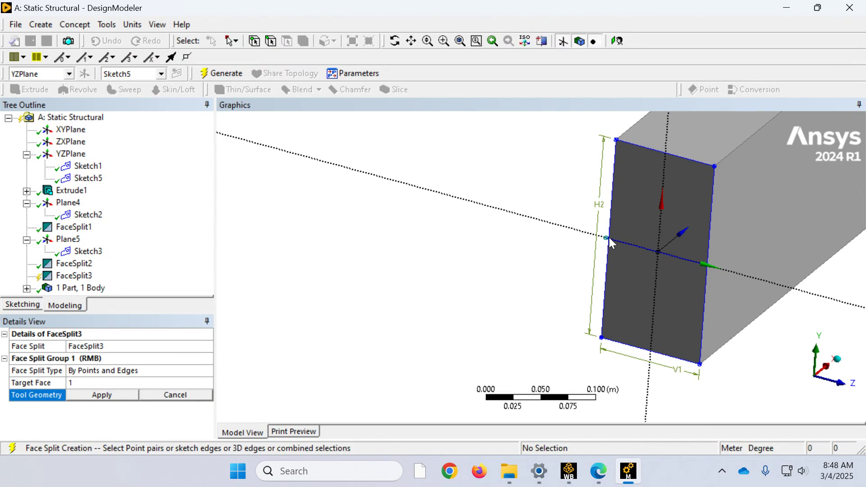
Step: Examine the new mid-height line's endpoints against the end face's edges, highlighting the line's sketch
scroll(609, 239, "up", 3)
scroll(711, 232, "up", 2)
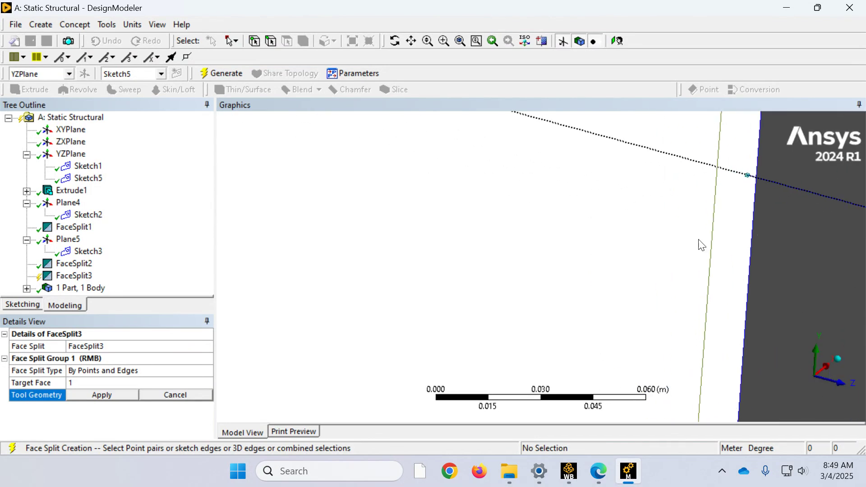
scroll(731, 218, "down", 3)
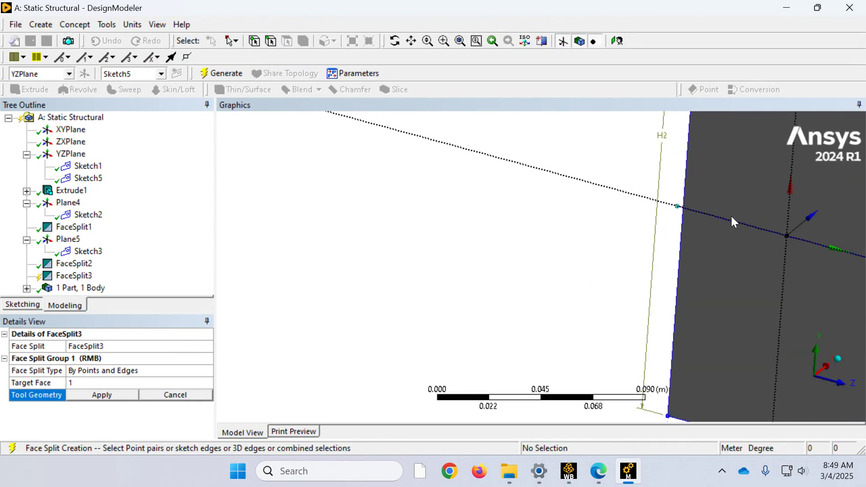
scroll(680, 244, "up", 1)
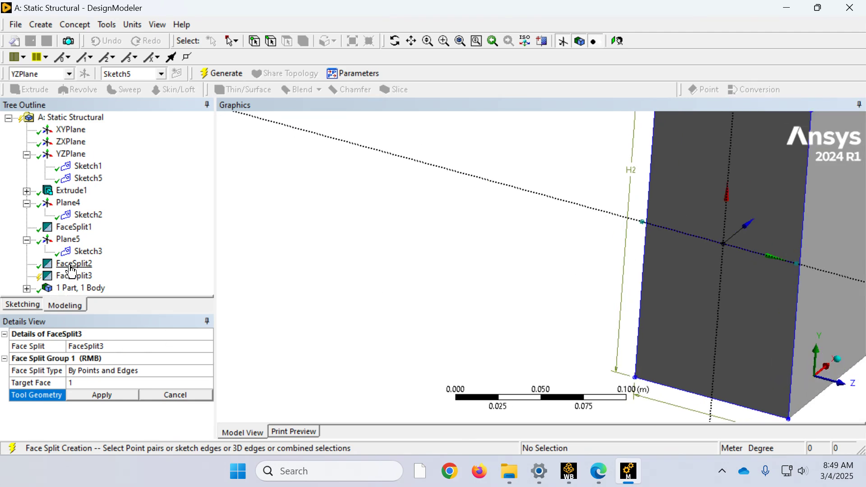
left_click(89, 178)
scroll(726, 250, "up", 2)
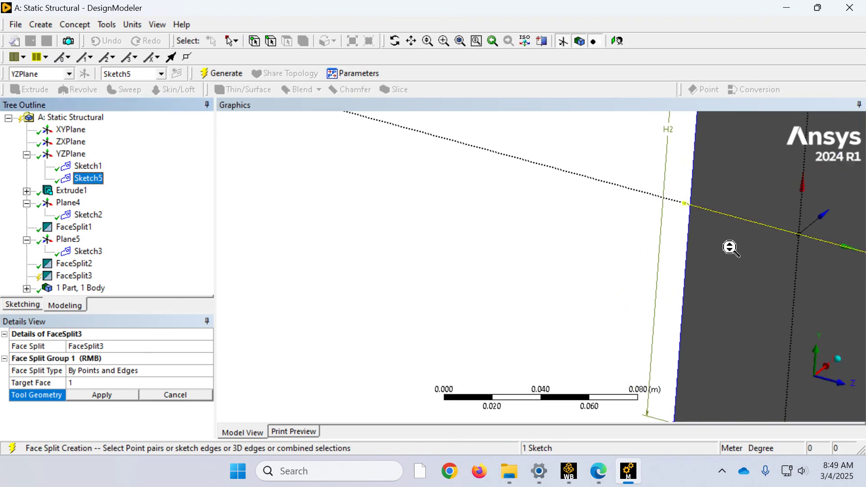
scroll(729, 248, "down", 3)
scroll(704, 279, "up", 3)
scroll(679, 275, "up", 1)
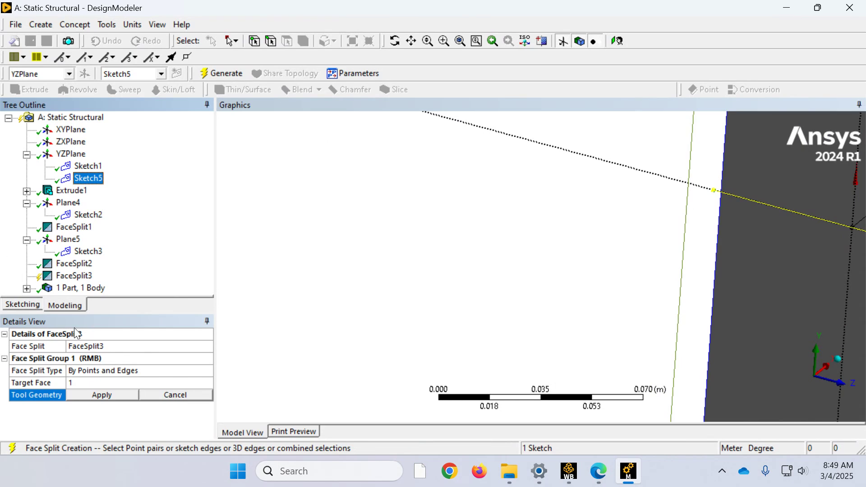
Step: Delete the unfinished face split on the YZPlane end face
left_click(23, 305)
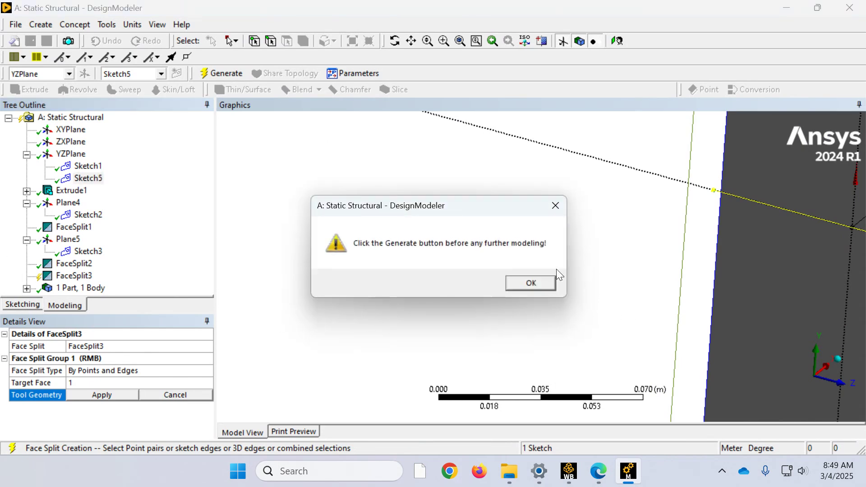
left_click(526, 283)
left_click(73, 275)
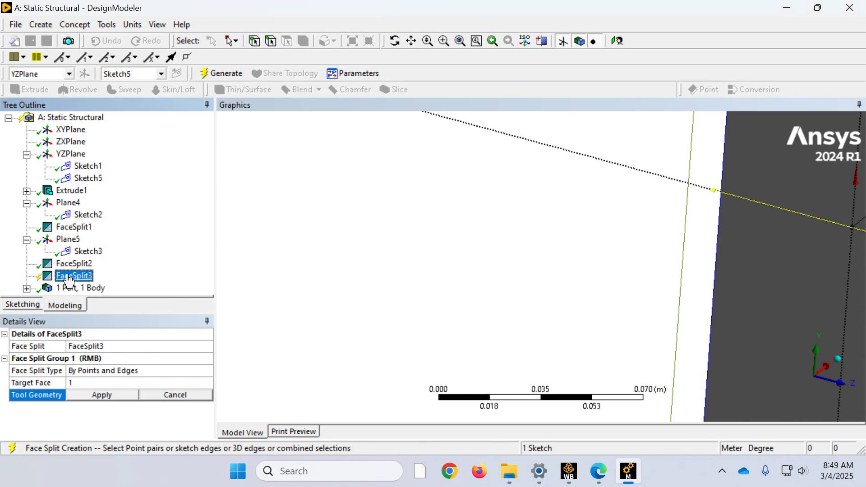
right_click(74, 276)
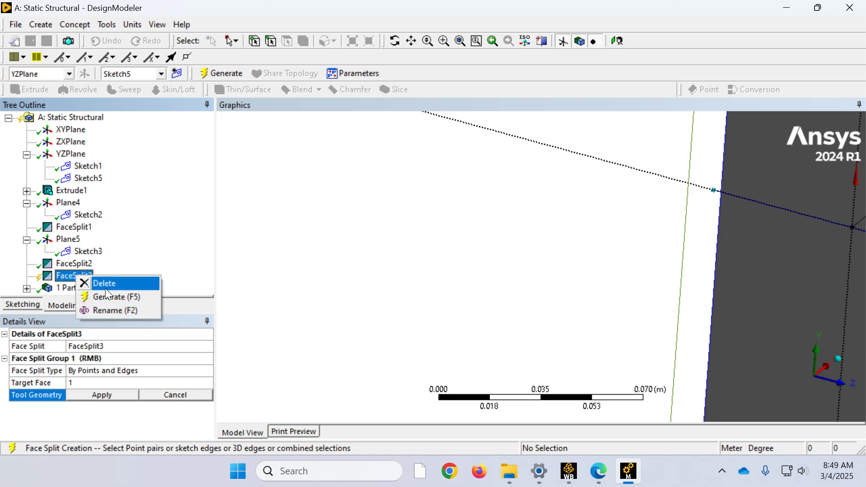
left_click(105, 286)
left_click(396, 283)
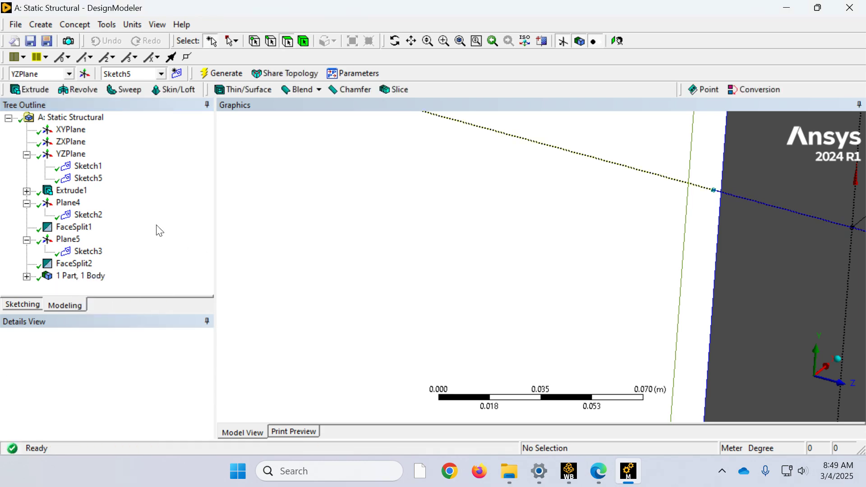
Step: Trim off the short piece of Sketch5's mid-height line that overhangs the edge of the beam's YZPlane end face
left_click(87, 182)
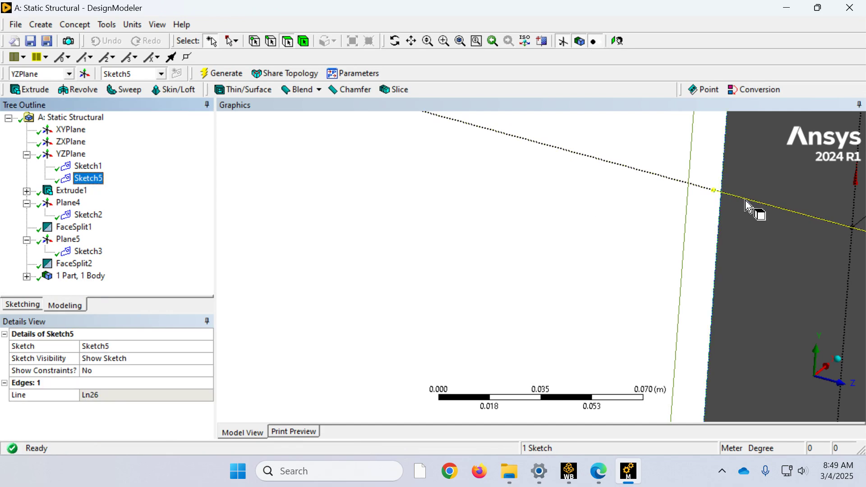
scroll(730, 209, "down", 4)
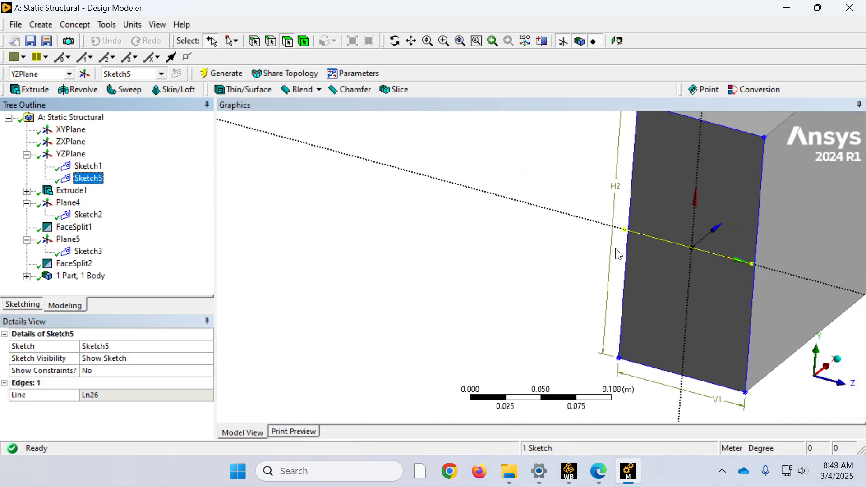
scroll(615, 248, "up", 4)
right_click_drag(708, 221, 684, 193)
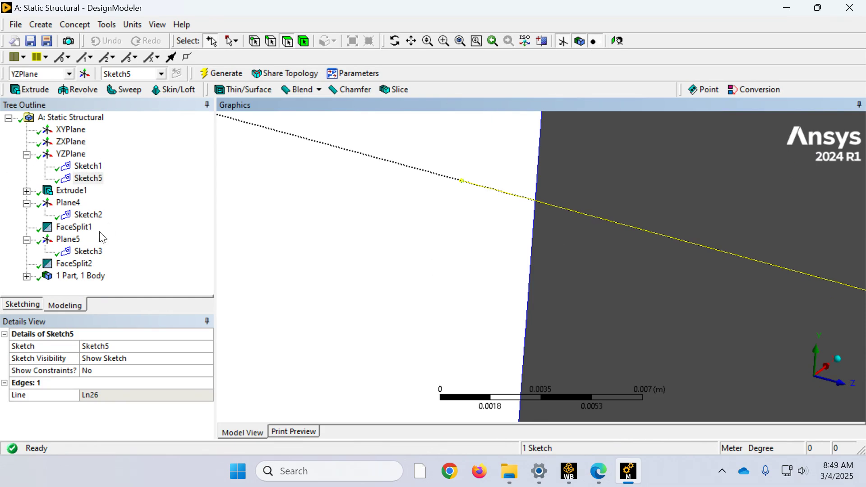
left_click(26, 305)
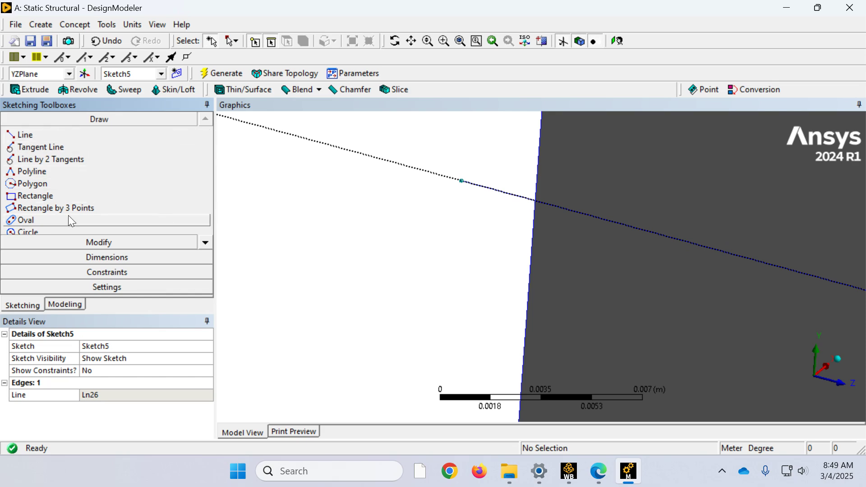
left_click(108, 242)
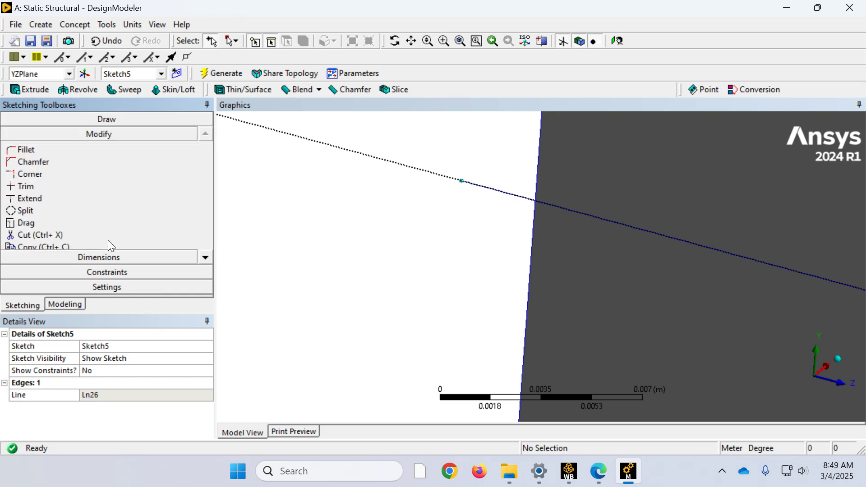
left_click(51, 187)
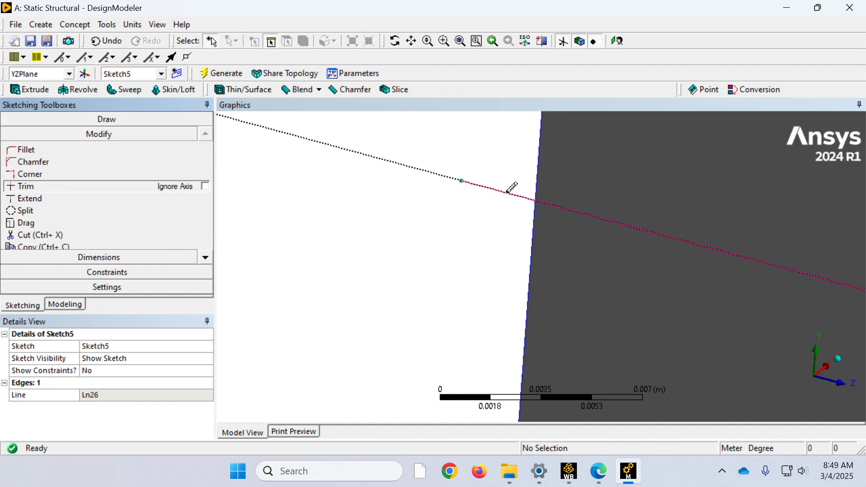
left_click(507, 191)
scroll(428, 259, "down", 5)
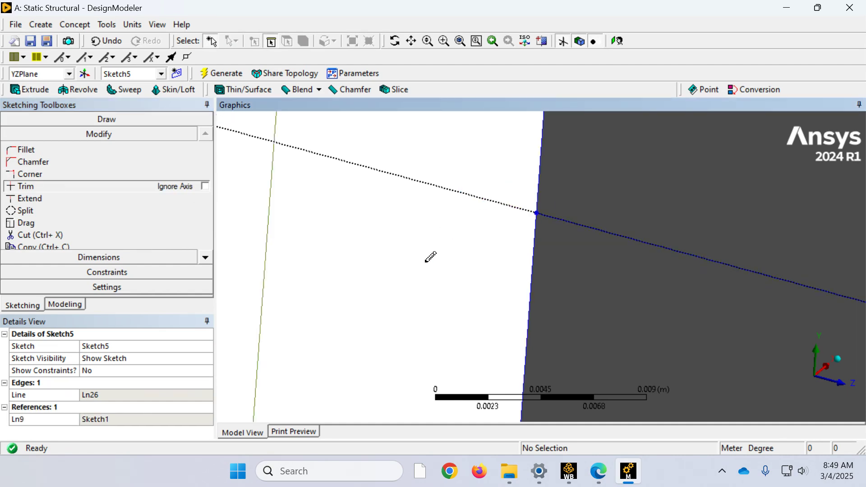
scroll(523, 201, "down", 2)
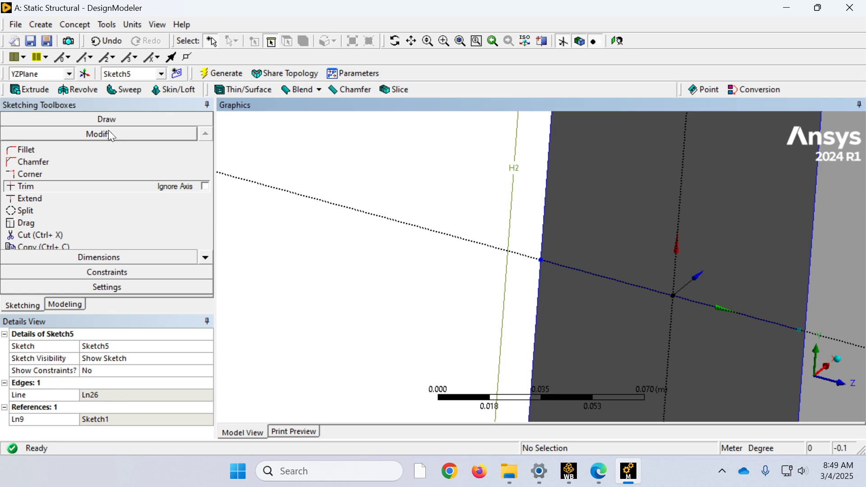
Step: Examine both ends of the mid-height line against the end face's edges in a view normal to the YZPlane
left_click(825, 366)
scroll(477, 170, "down", 10)
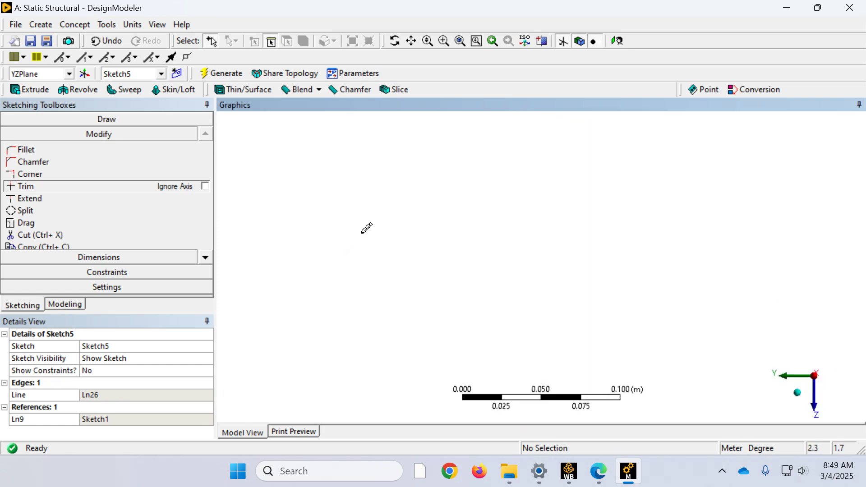
scroll(476, 170, "down", 3)
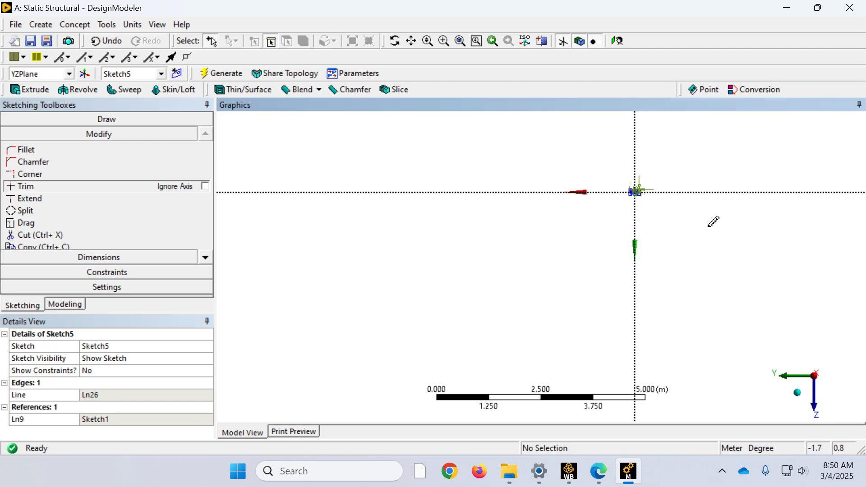
right_click_drag(671, 212, 600, 161)
right_click_drag(657, 292, 502, 205)
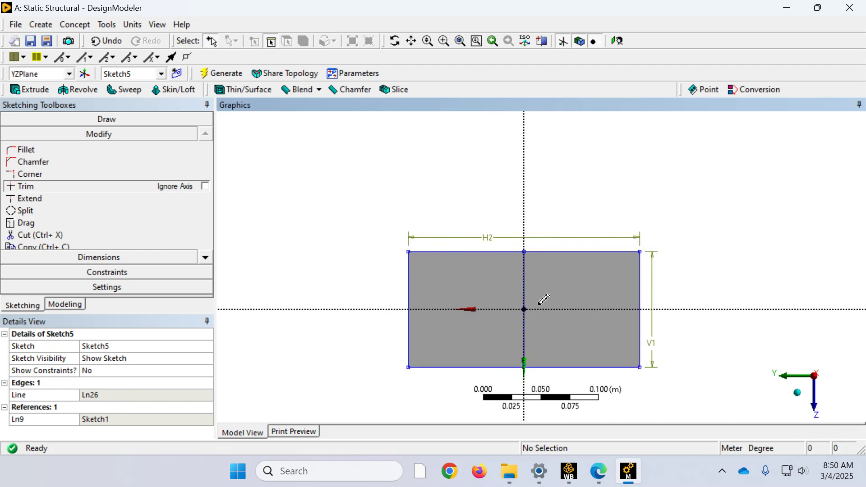
right_click_drag(543, 271, 513, 236)
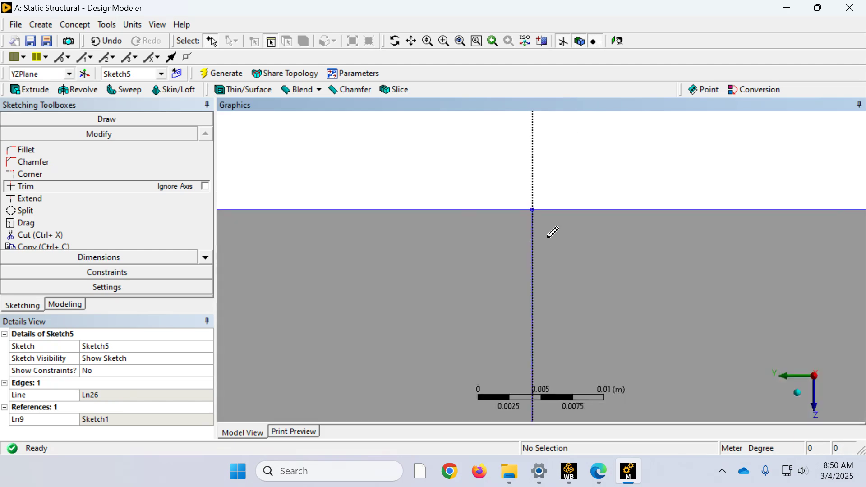
scroll(553, 232, "down", 5)
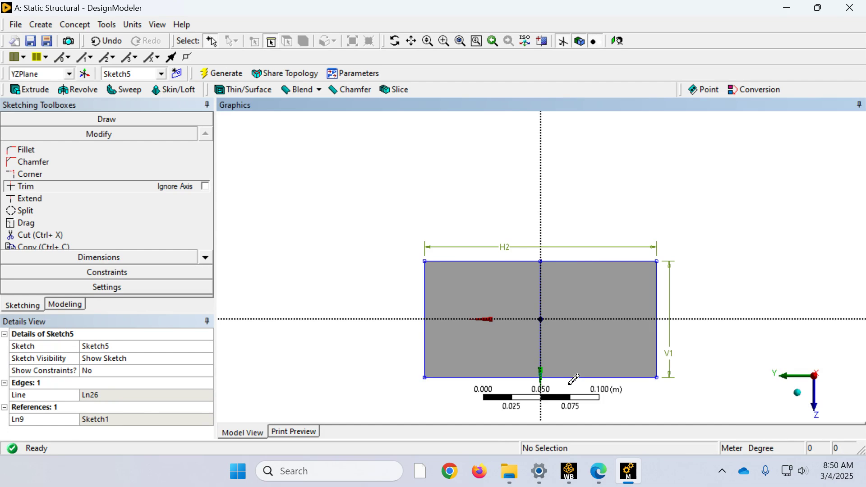
scroll(525, 367, "up", 5)
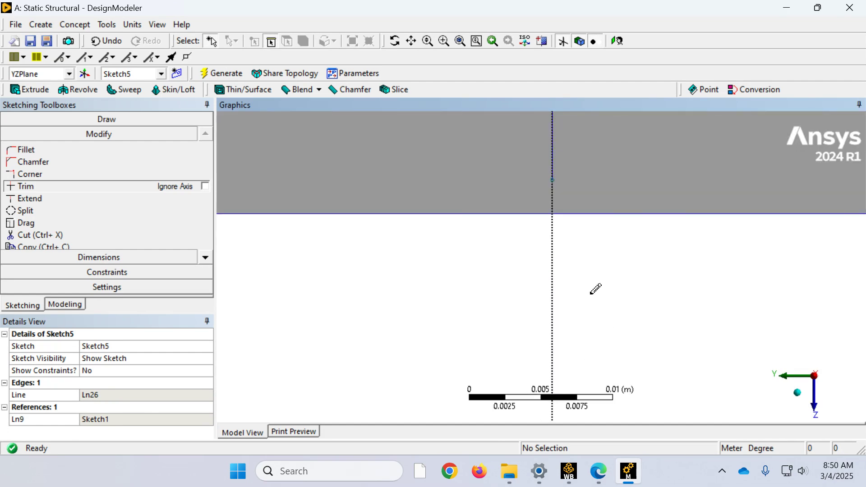
scroll(593, 288, "down", 5)
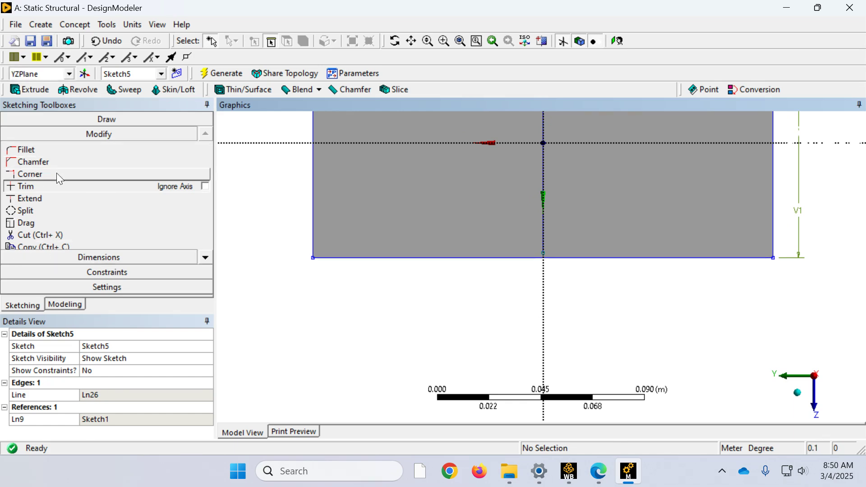
Step: Try to bridge the gap between the mid-height line's free end and the face edge with a short line, and undo it
left_click(116, 119)
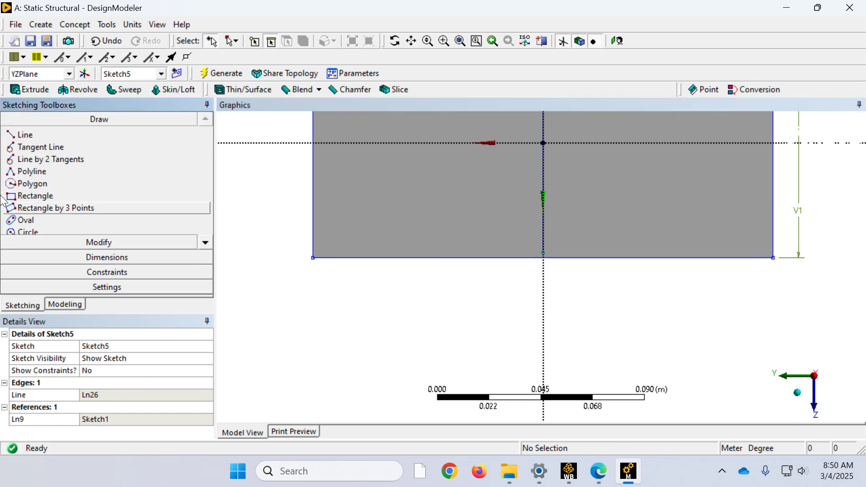
left_click(28, 135)
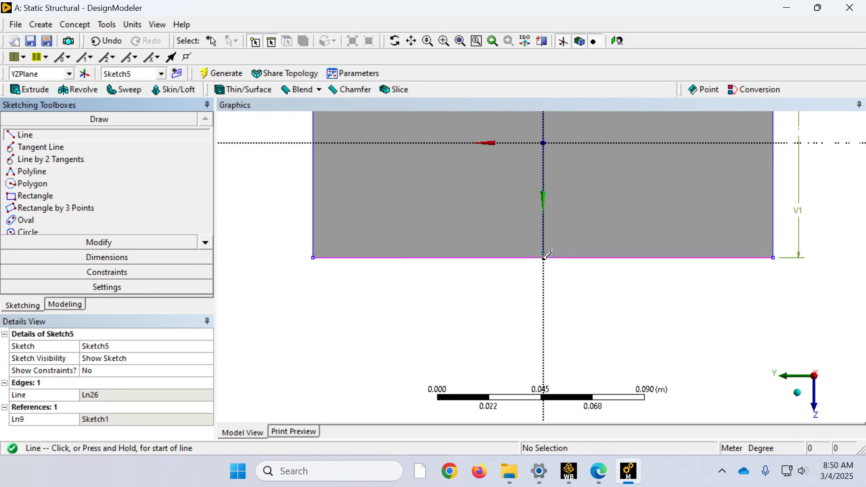
scroll(555, 279, "up", 4)
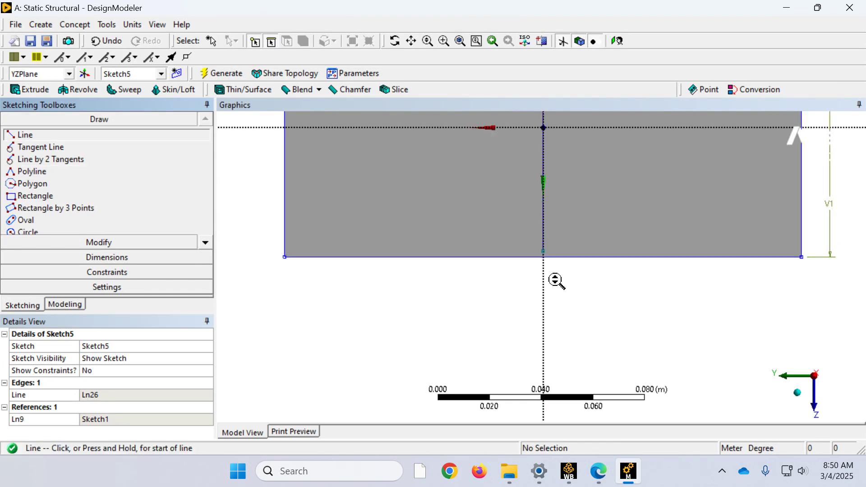
left_click(544, 244)
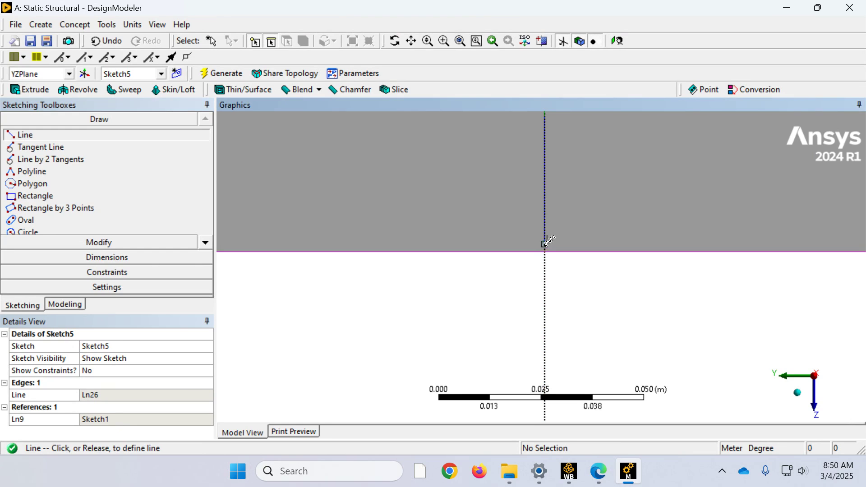
left_click(545, 248)
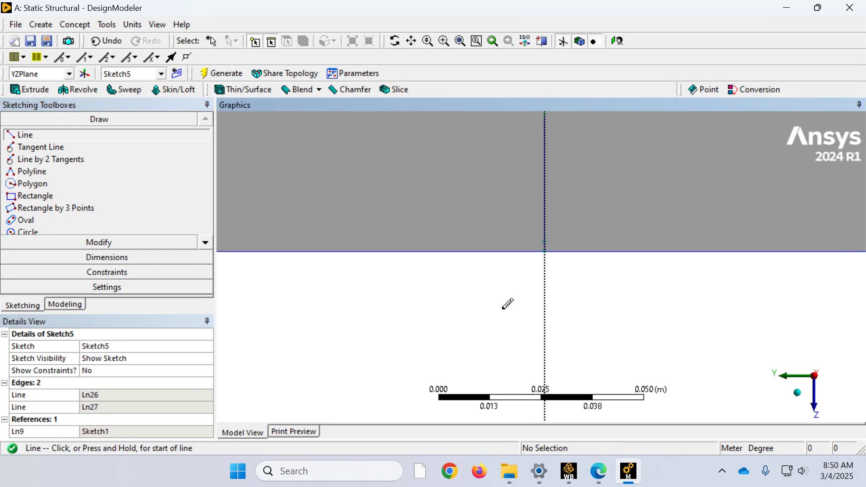
left_click(494, 333)
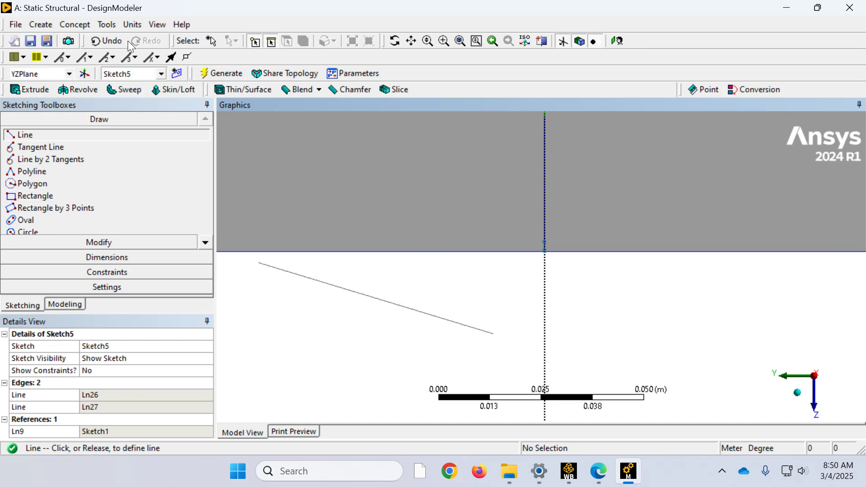
left_click(107, 43)
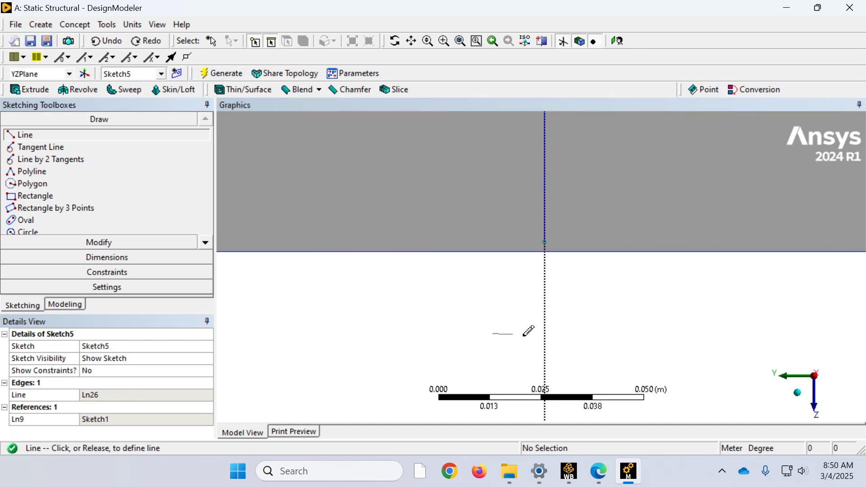
right_click(494, 349)
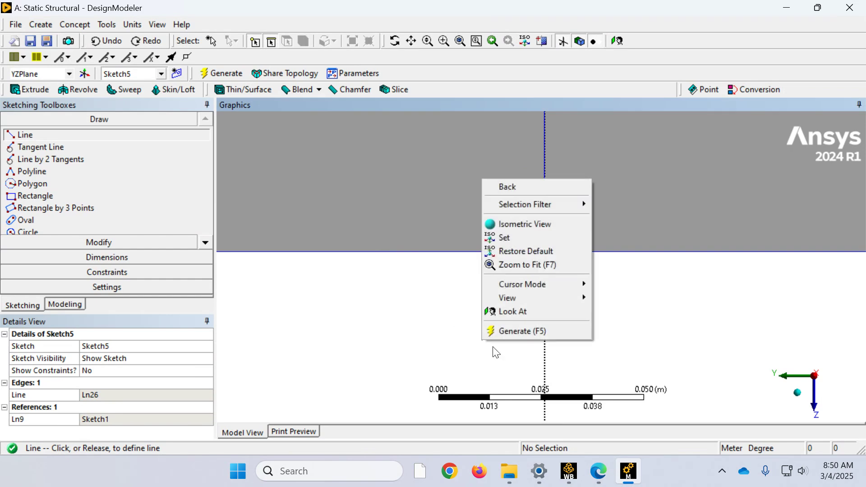
left_click(506, 188)
Step: Try another short line from the mid-height line's free end across to the end face's edge, and undo it
left_click(544, 244)
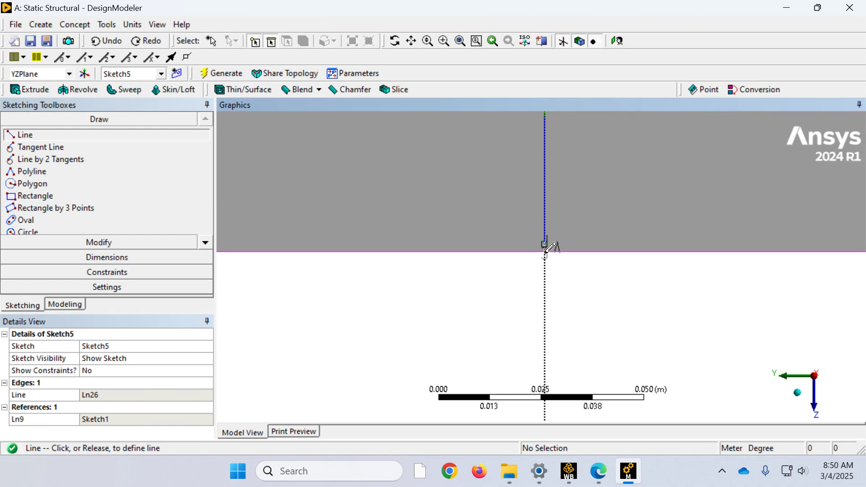
left_click(545, 251)
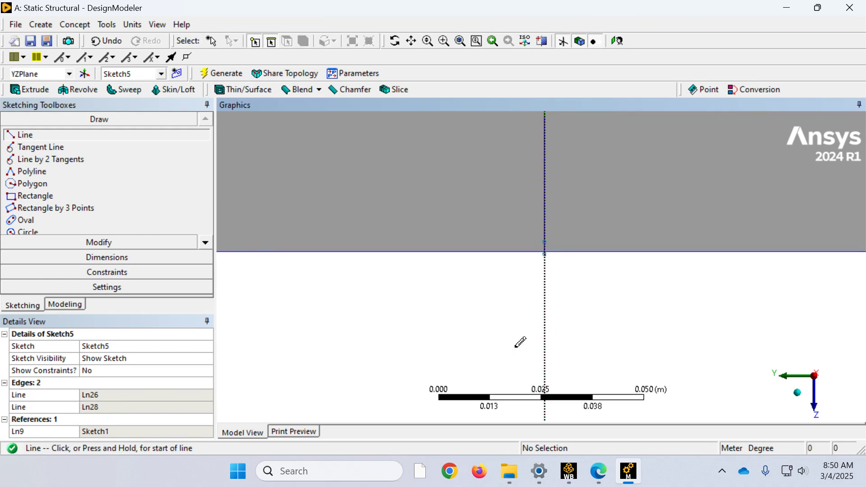
scroll(561, 277, "up", 5)
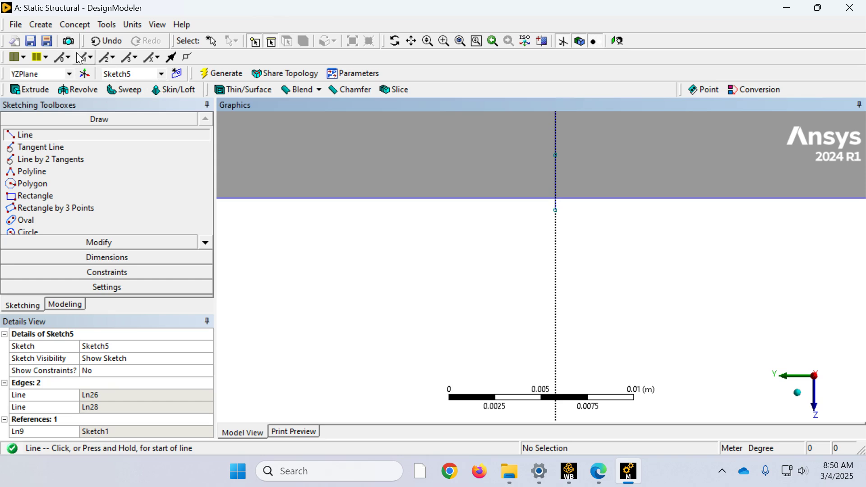
left_click(106, 41)
Step: Draw a short line from the mid-height line's free end exactly to the end face's edge, snapping it to both
left_click(555, 156)
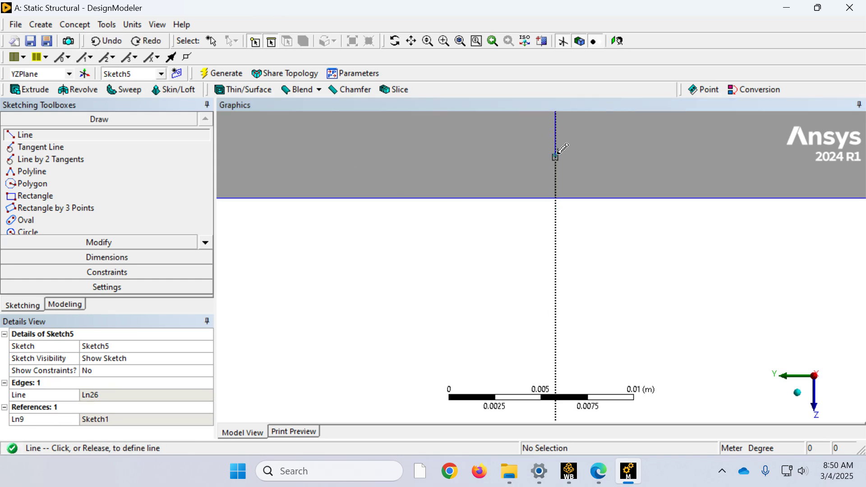
left_click(555, 197)
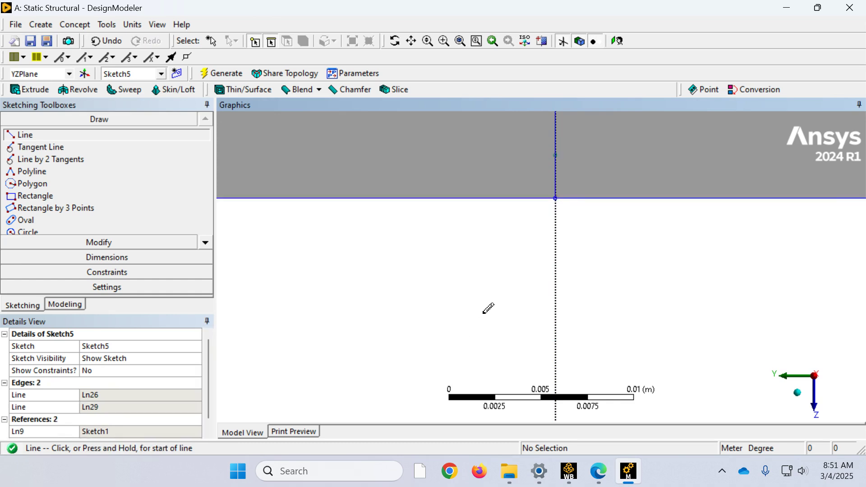
scroll(488, 308, "down", 8)
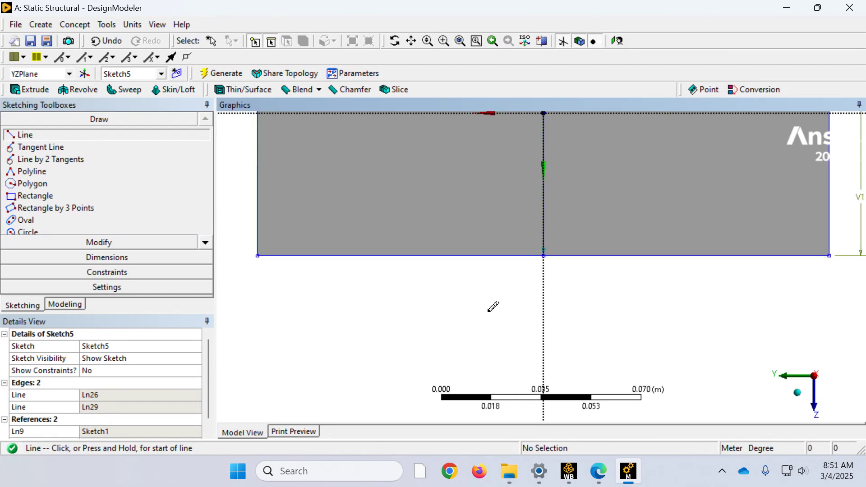
Step: Inspect Sketch5's highlighted lines to check that they span the full width of the YZPlane end face
left_click(64, 305)
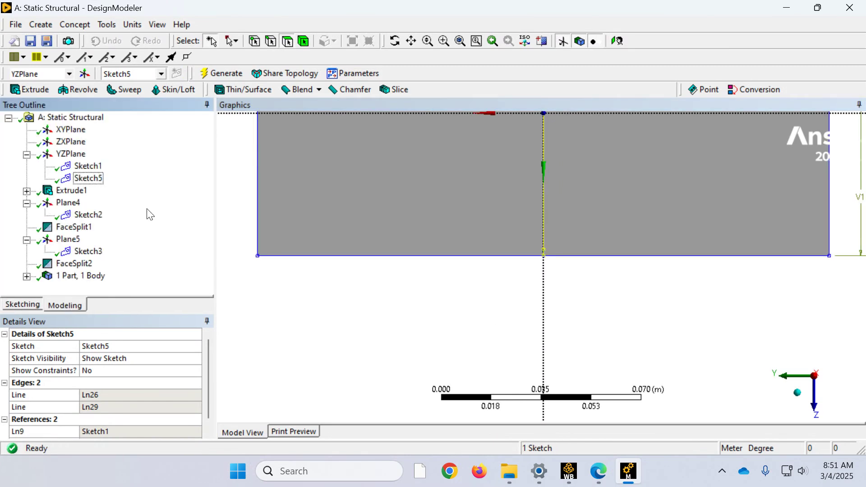
scroll(384, 242, "up", 4)
scroll(386, 240, "down", 7)
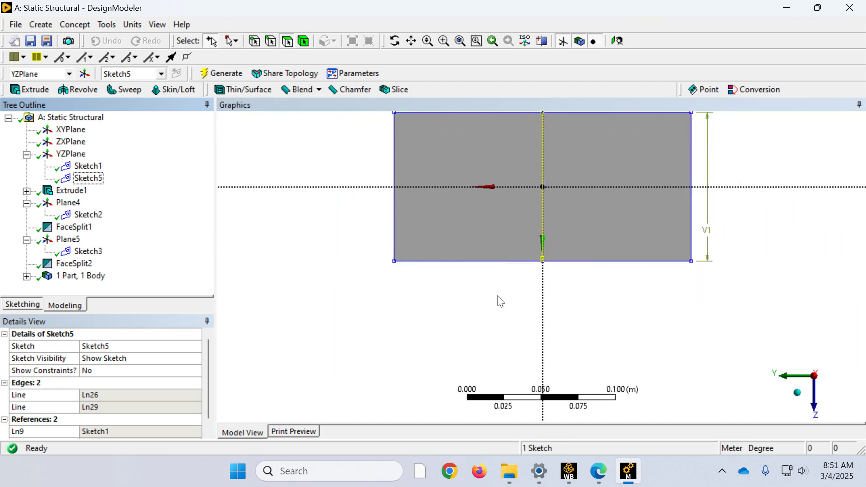
left_click(87, 180)
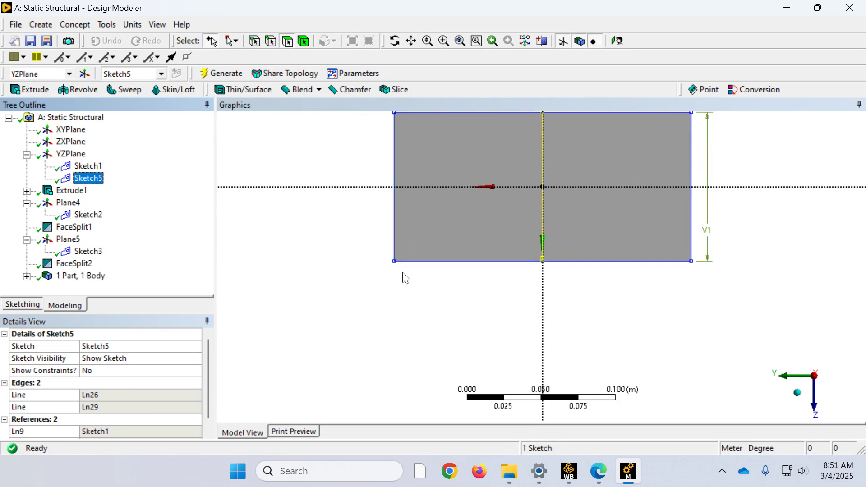
left_click(32, 304)
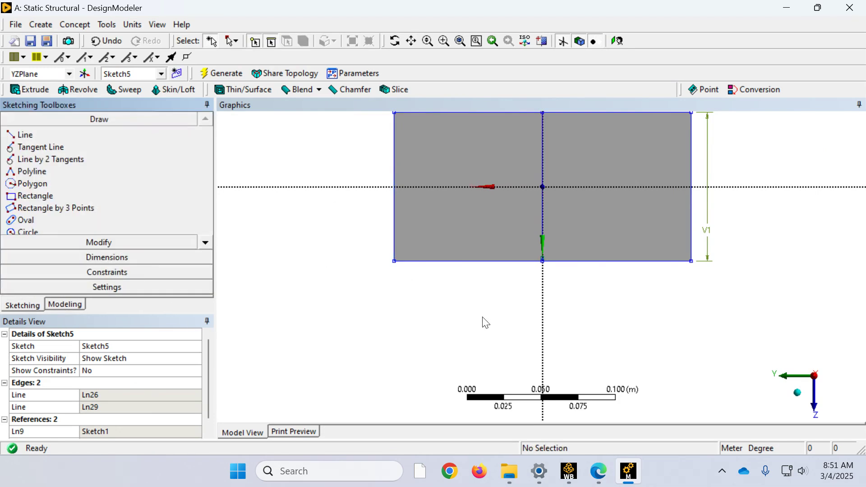
scroll(493, 319, "down", 2)
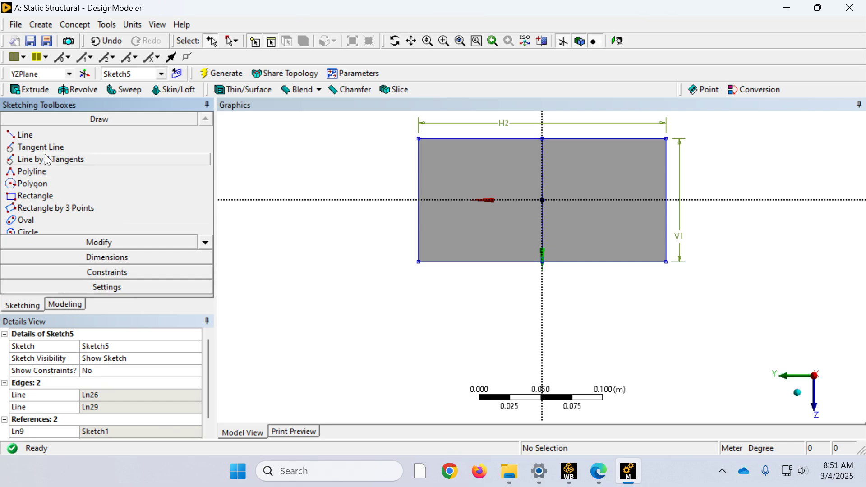
left_click(66, 305)
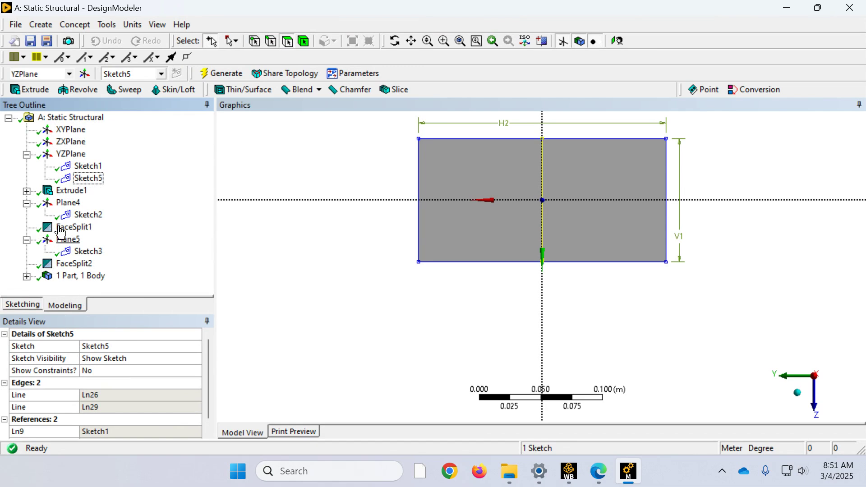
Step: Start a Face Split and set the beam's whole end face on the YZPlane as its target face
left_click(107, 24)
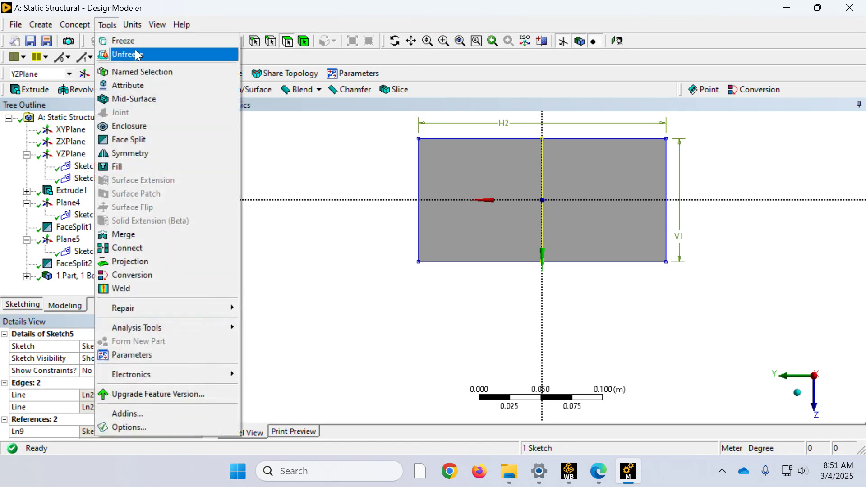
left_click(129, 140)
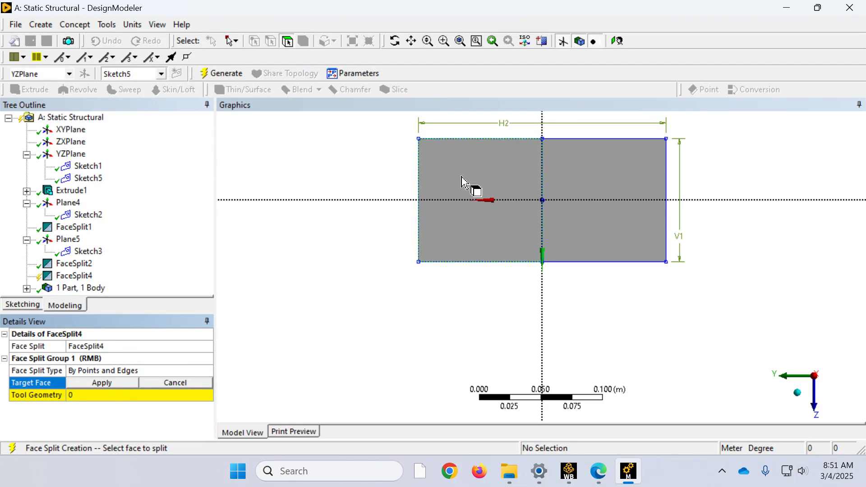
left_click(485, 179)
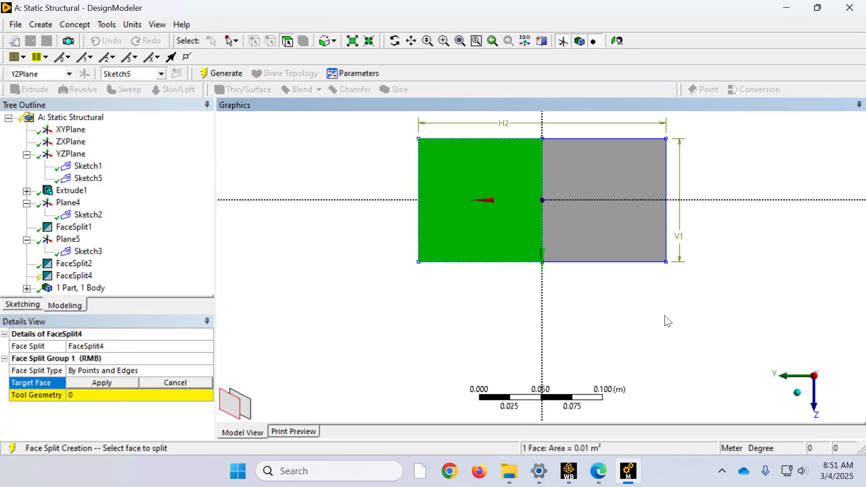
left_click(797, 392)
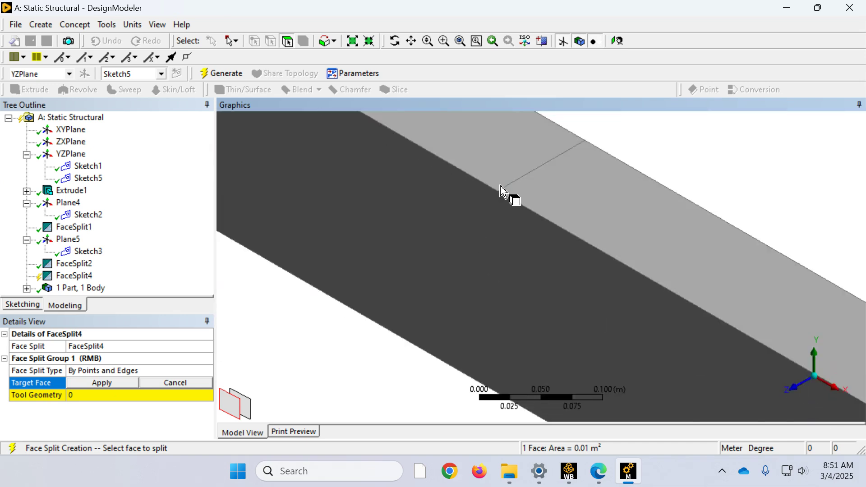
scroll(506, 188, "down", 4)
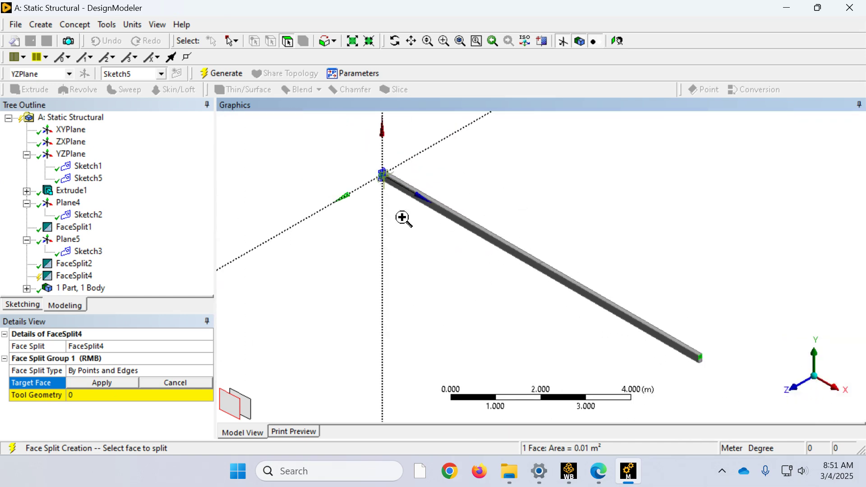
scroll(361, 151, "up", 4)
mouse_move(541, 233)
middle_mouse_down()
mouse_move(535, 228)
mouse_move(609, 237)
mouse_move(634, 261)
mouse_move(580, 282)
middle_mouse_up()
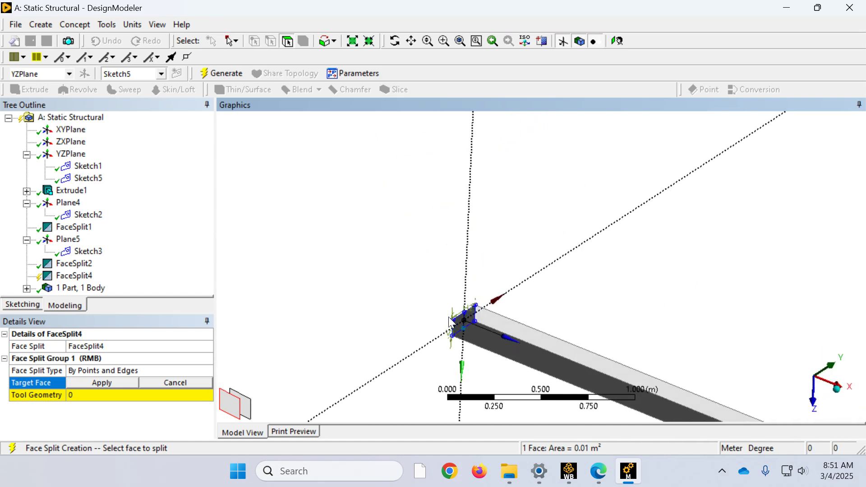
left_click(467, 324)
scroll(449, 286, "up", 5)
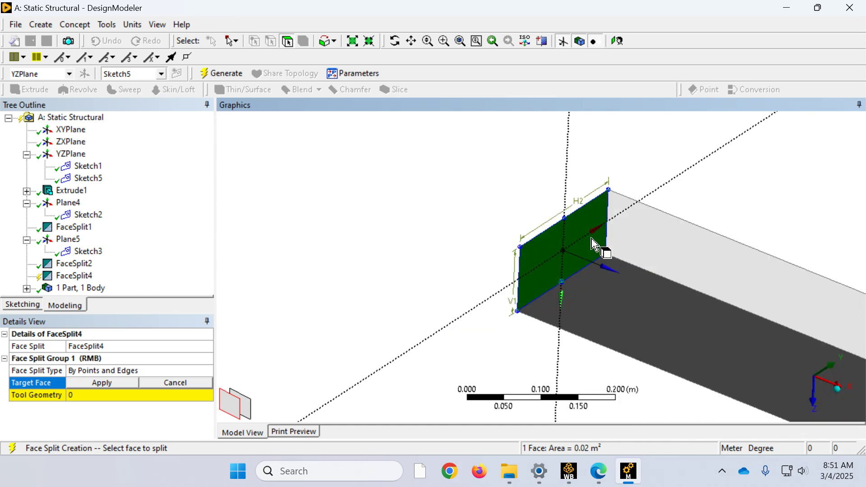
middle_click_drag(600, 254, 590, 280)
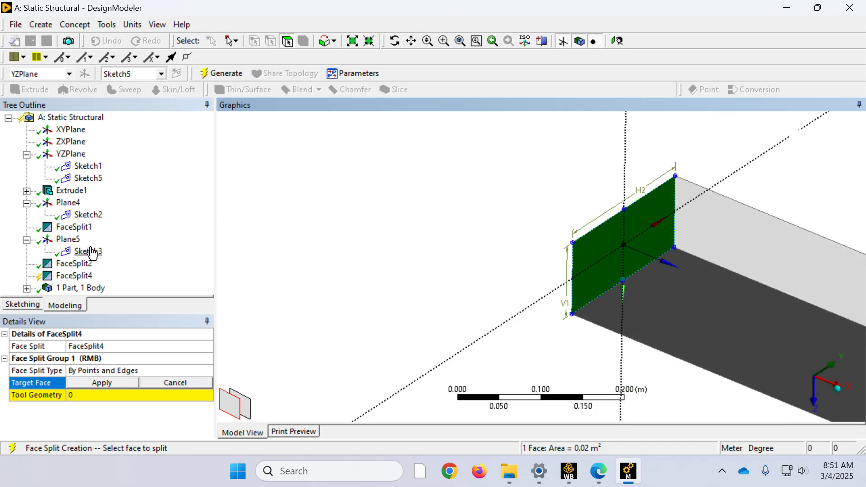
left_click(120, 382)
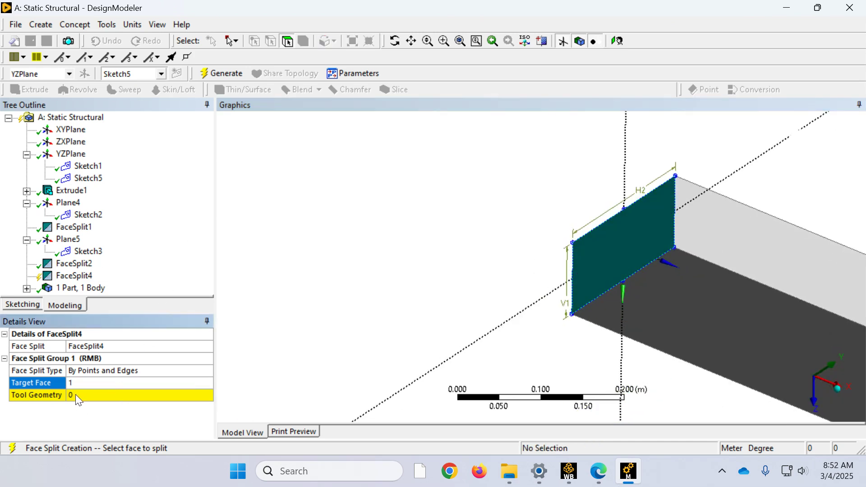
Step: Try to set the mid-height line's two outer endpoints in Sketch5 as the face split's tool geometry
left_click(77, 393)
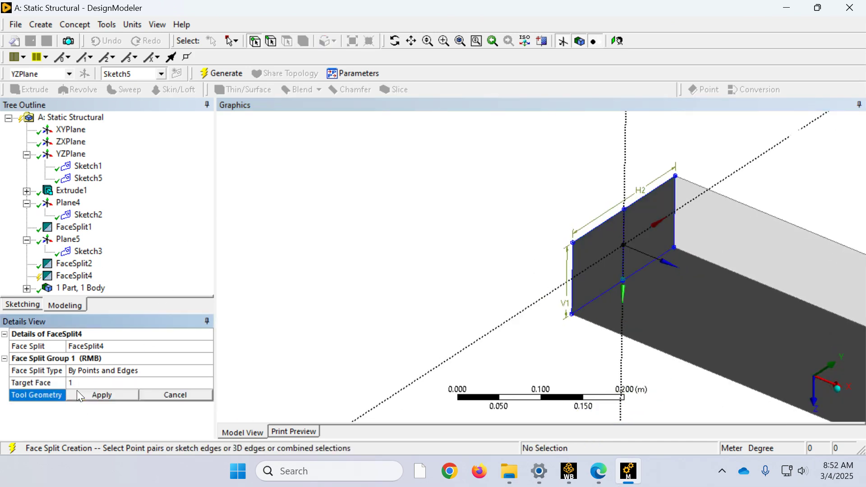
left_click(624, 210)
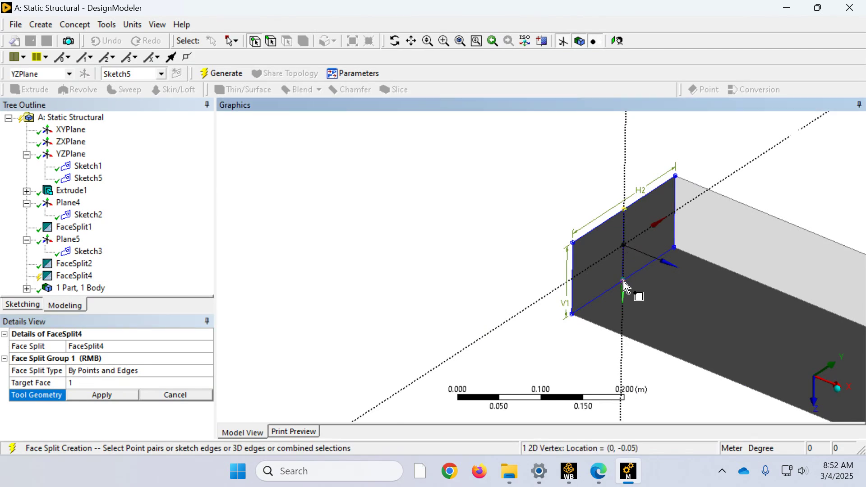
scroll(622, 282, "up", 5)
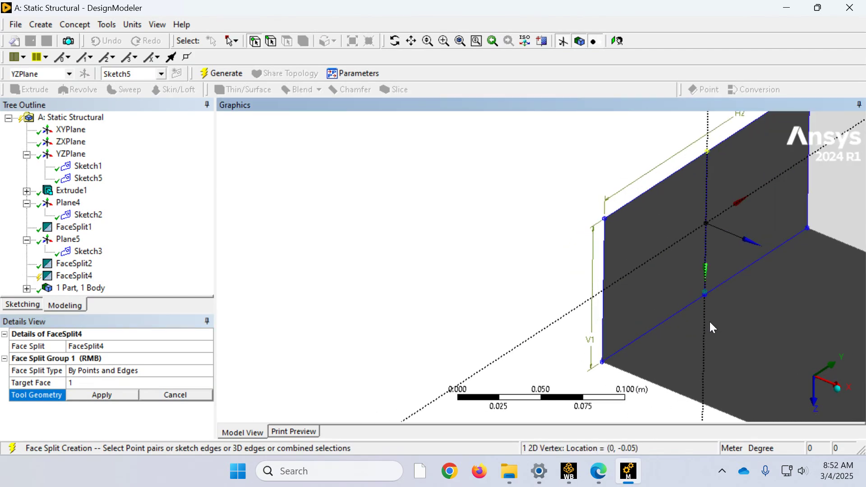
scroll(734, 333, "up", 2)
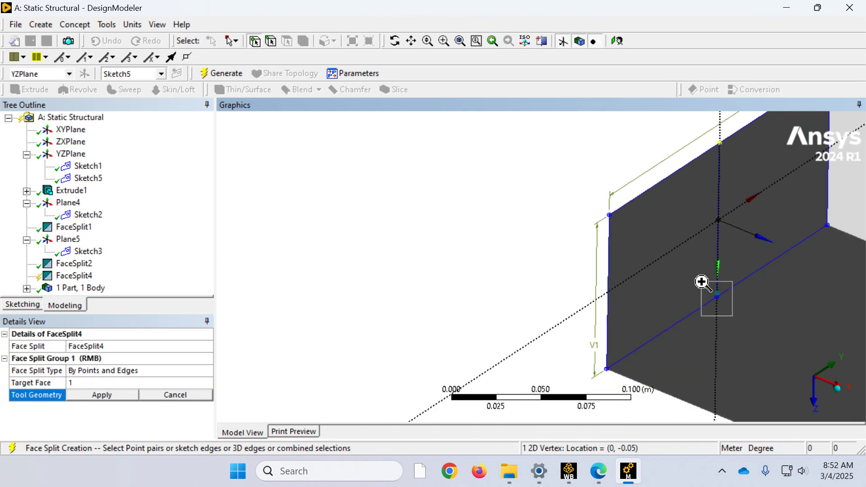
scroll(703, 286, "up", 4)
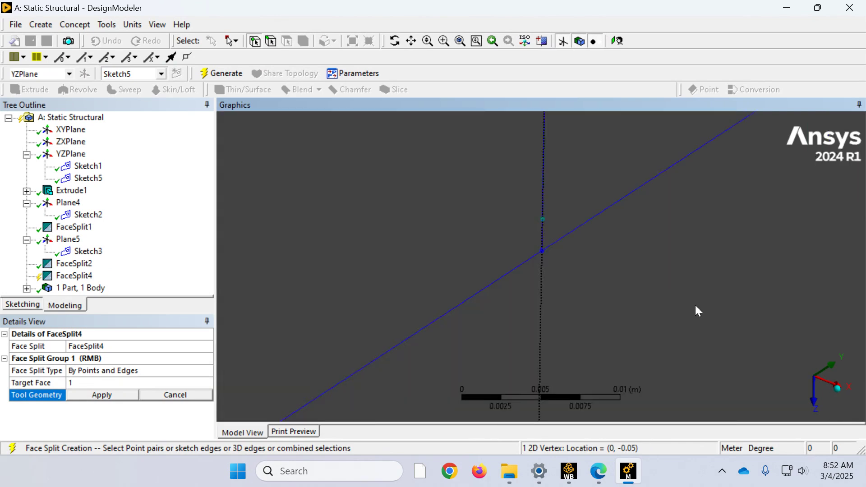
left_click(543, 251)
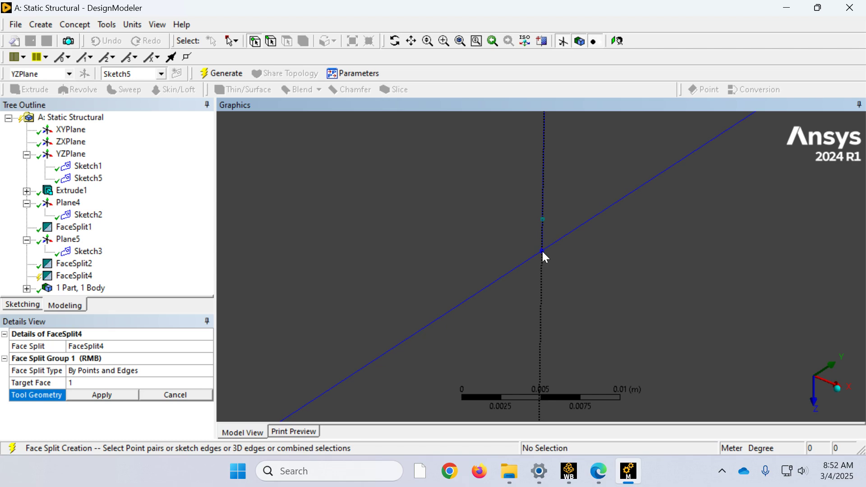
left_click(542, 251)
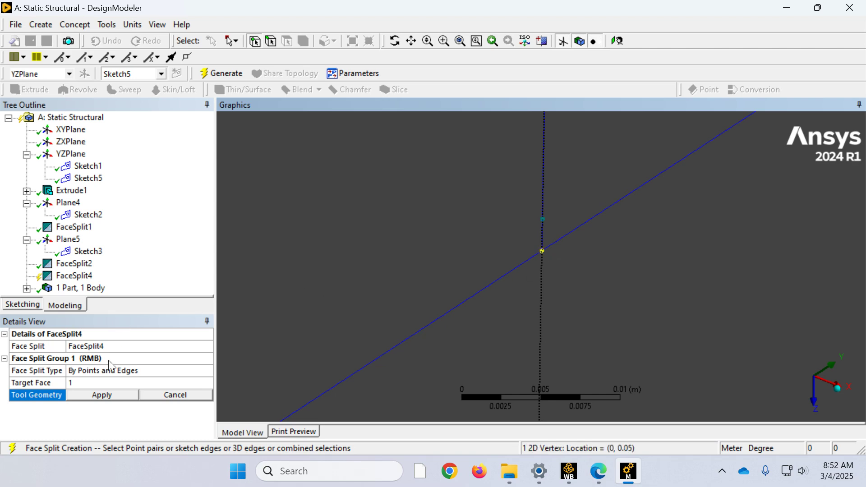
left_click(115, 396)
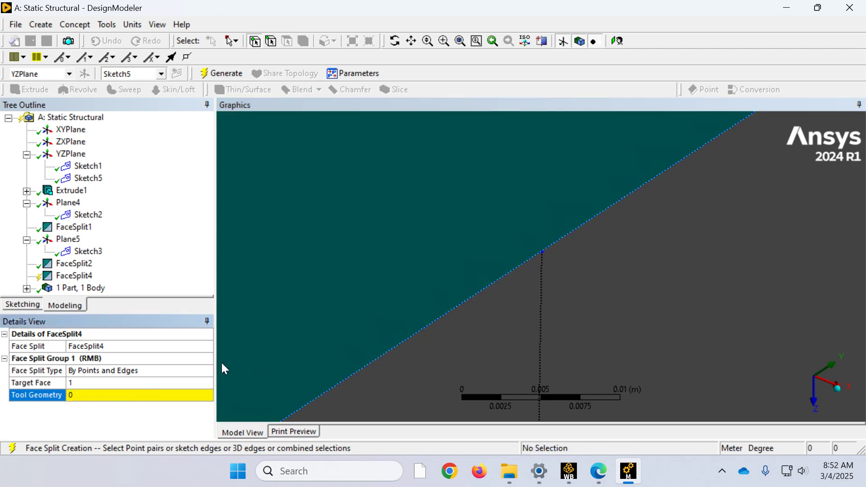
Step: Try picking the same two endpoints in reverse order as the split's tool geometry, and cancel the selection
left_click(113, 394)
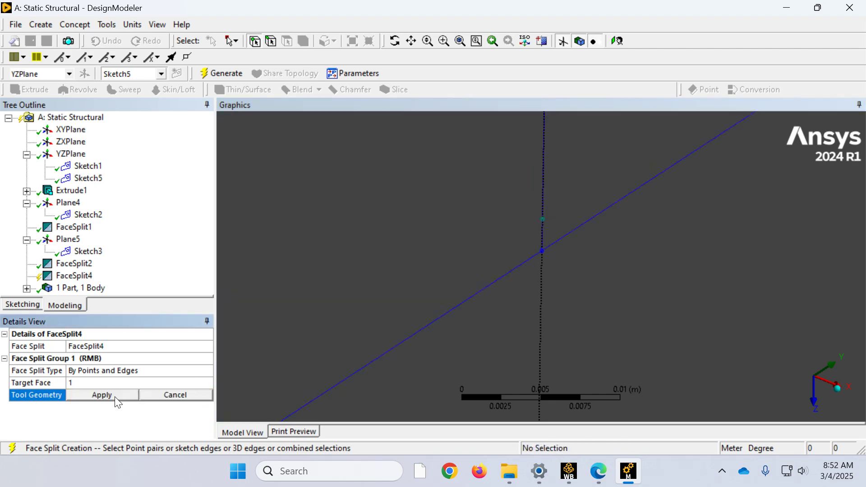
left_click(542, 251)
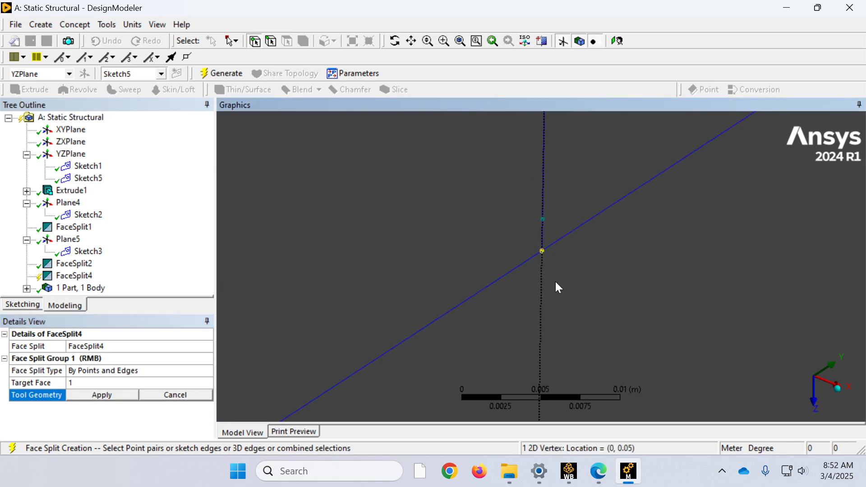
scroll(555, 280, "down", 5)
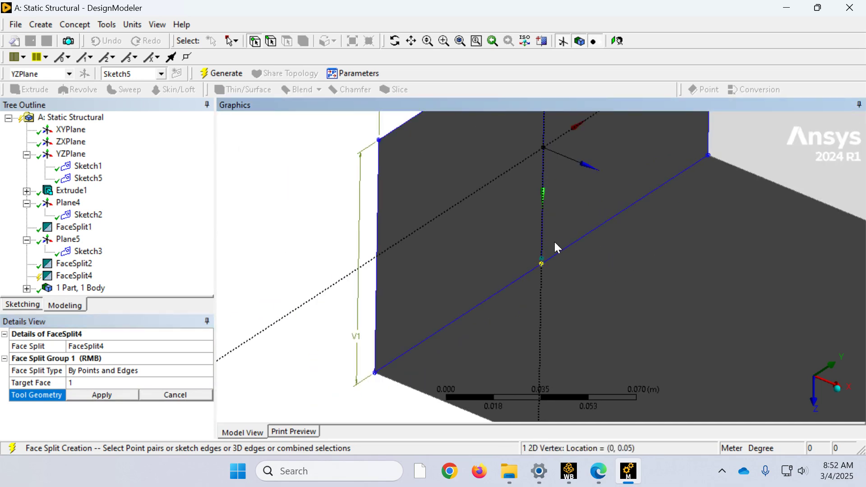
scroll(554, 225, "down", 2)
scroll(549, 137, "down", 1)
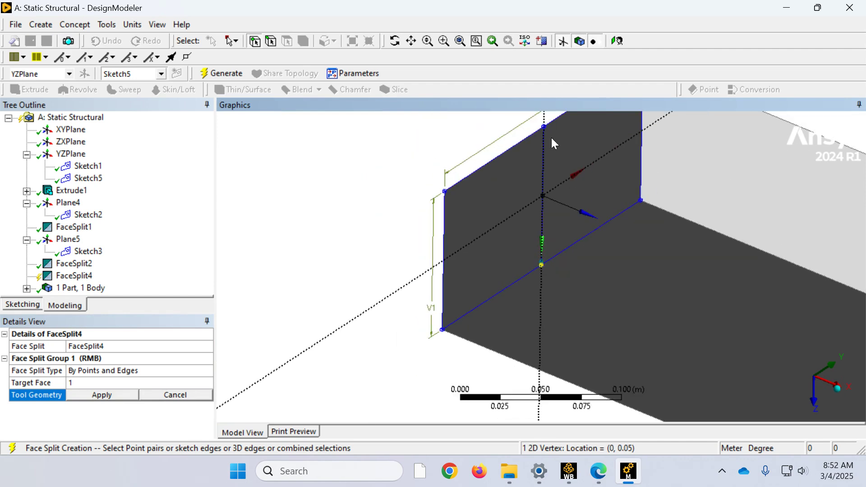
left_click(544, 127)
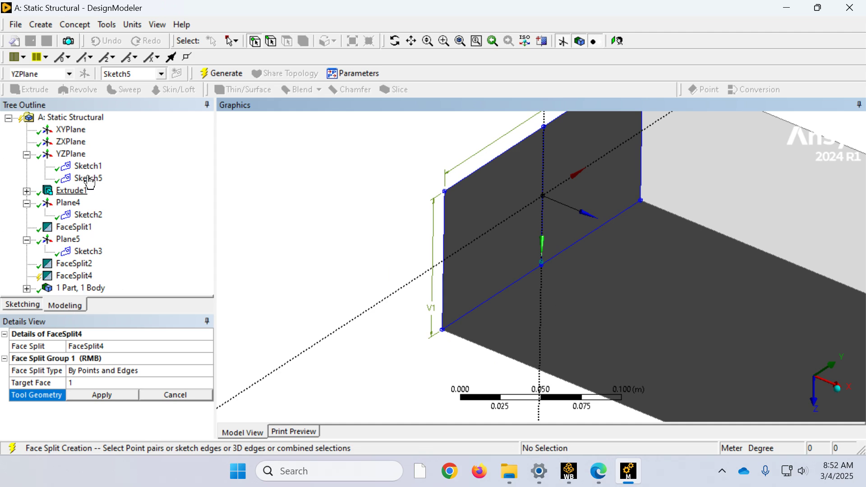
left_click(163, 394)
Step: Delete the FaceSplit4 feature from the model
left_click(80, 278)
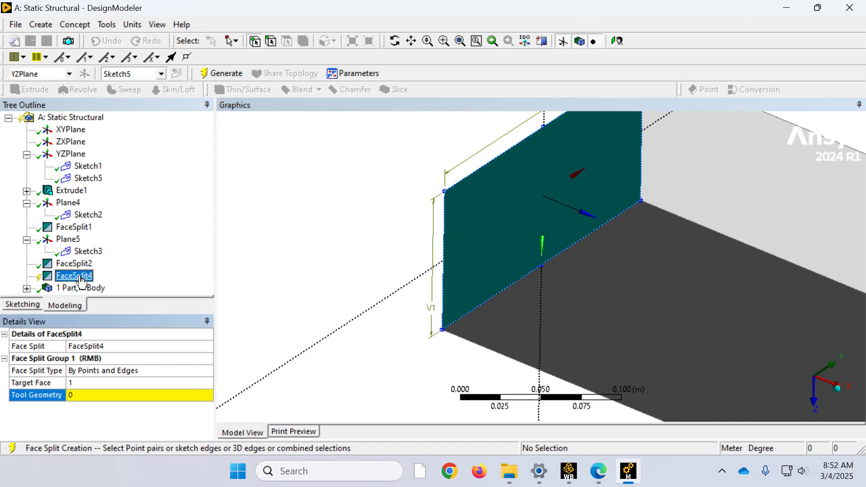
right_click(80, 278)
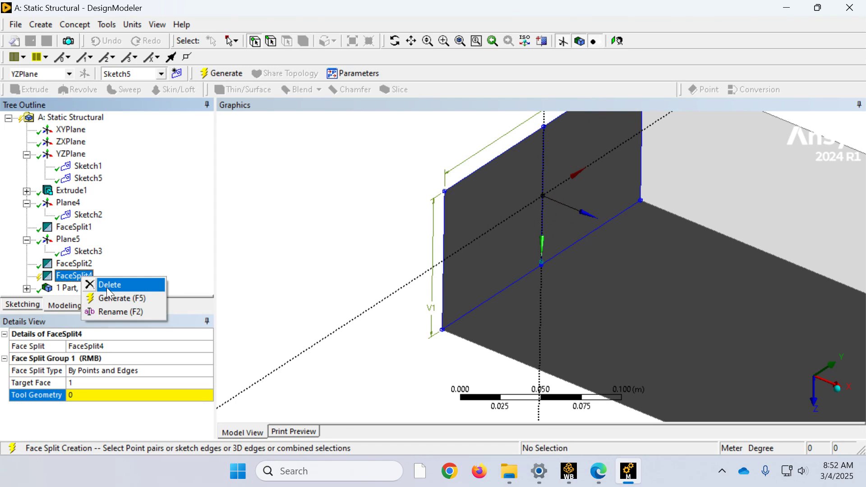
left_click(109, 285)
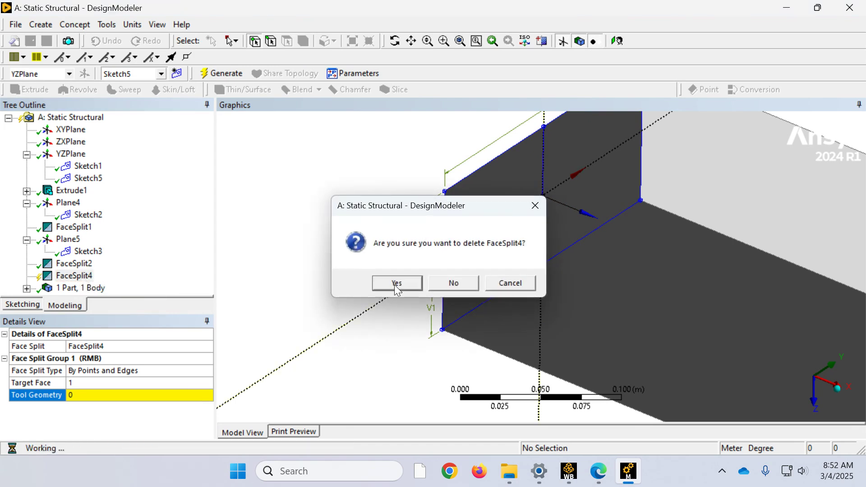
left_click(394, 284)
Step: Delete Sketch5 from the YZPlane and create a new empty sketch on that plane
left_click(88, 178)
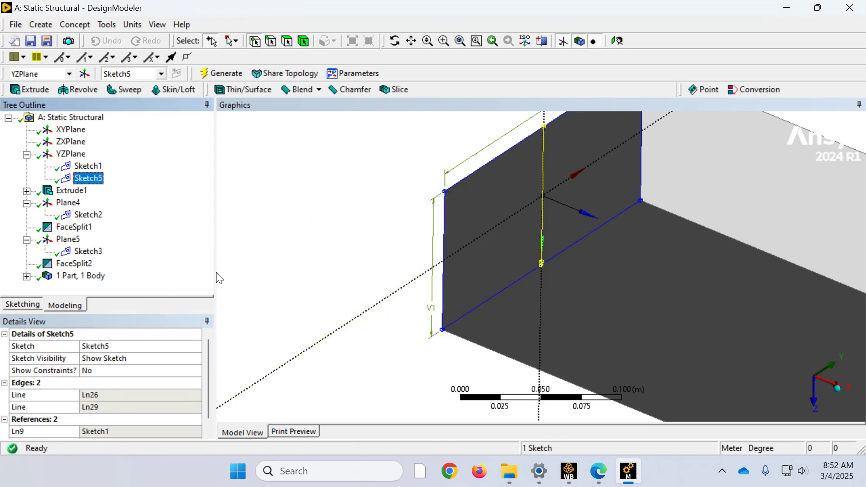
right_click(81, 177)
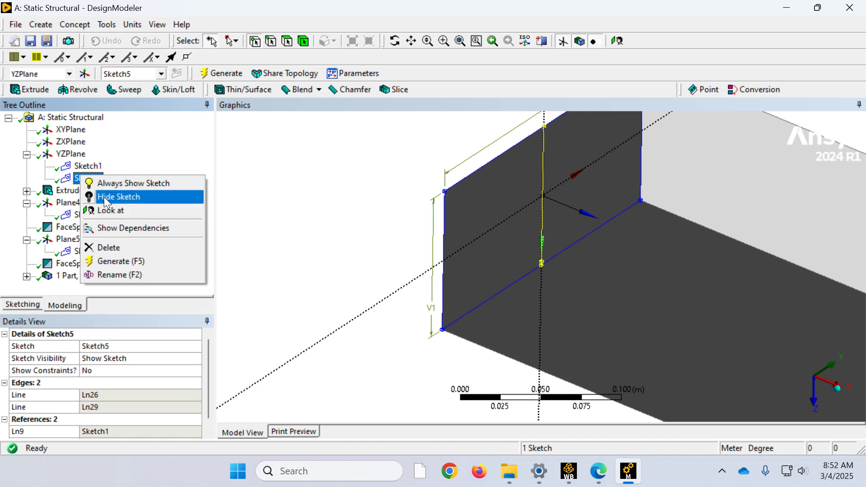
left_click(110, 246)
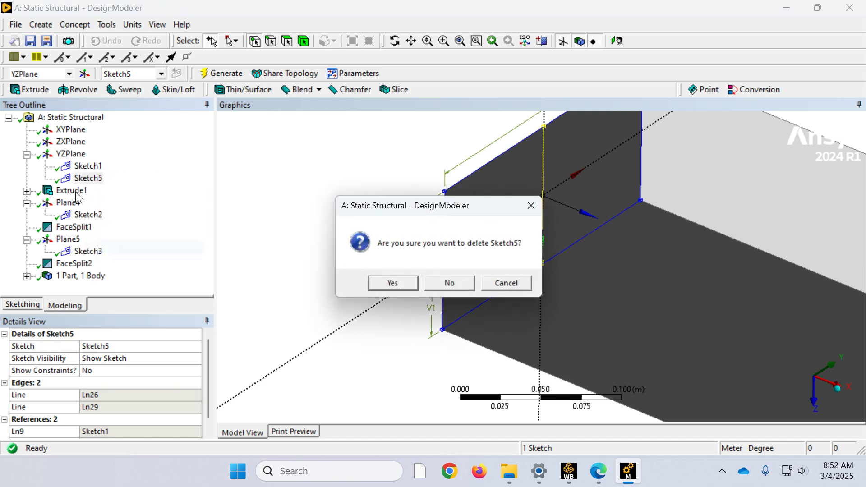
left_click(400, 283)
left_click(67, 154)
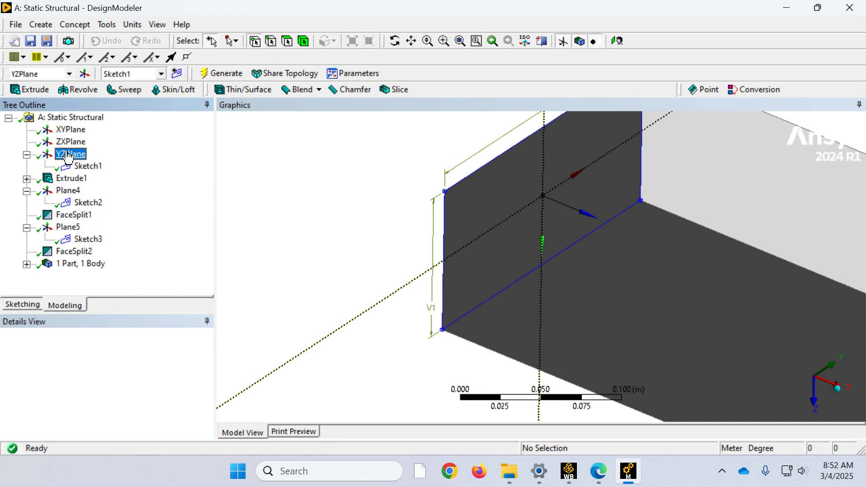
left_click(177, 74)
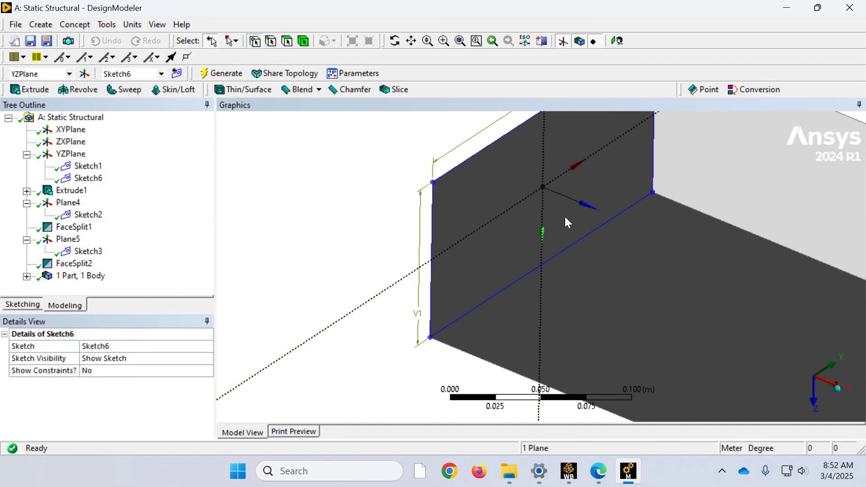
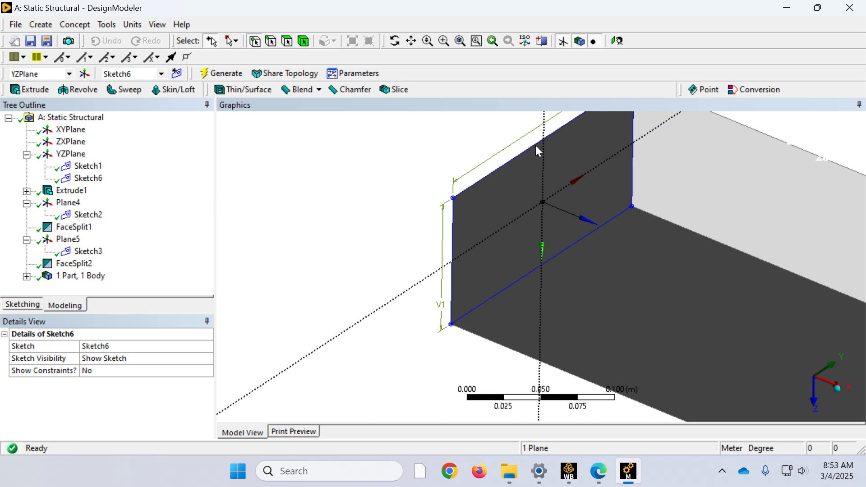
Step: Draw a line in Sketch6 along the plane's vertical axis, joining the two long edges of the beam's end face
left_click(17, 304)
left_click(25, 134)
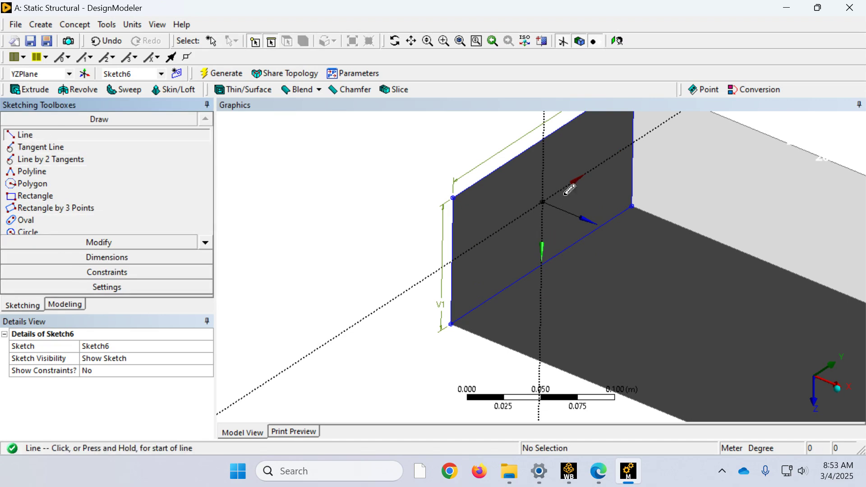
scroll(559, 169, "down", 2)
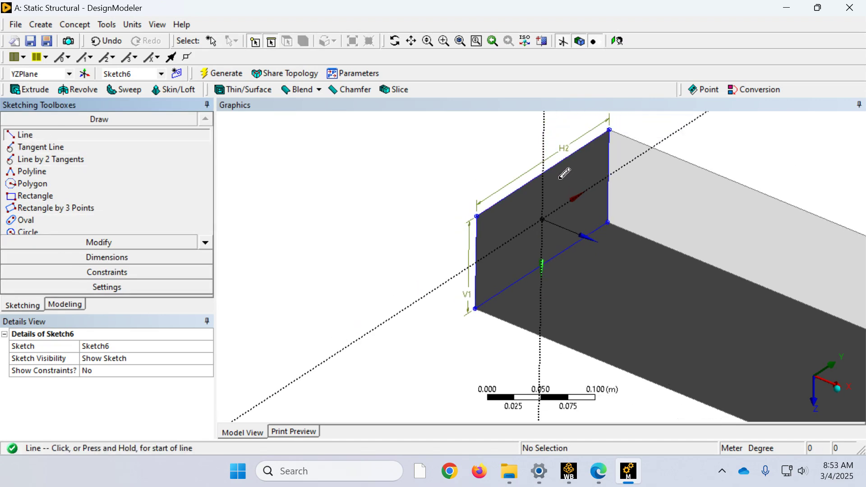
right_click_drag(573, 278, 521, 154)
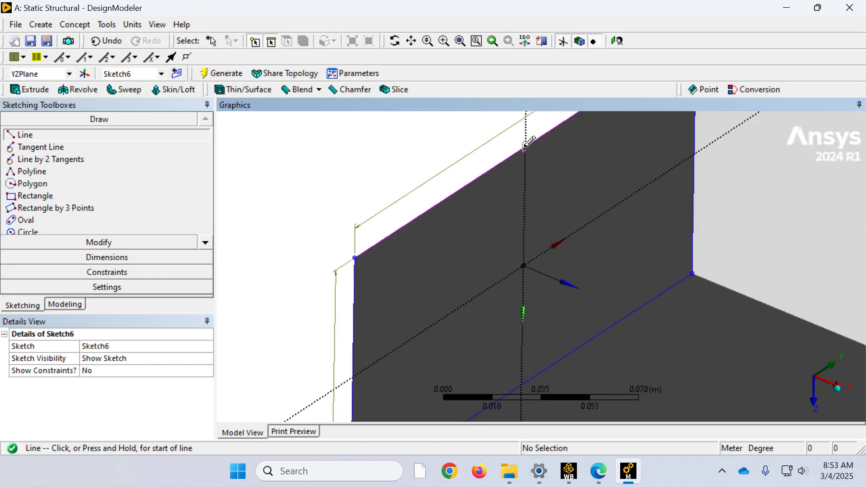
left_click(525, 145)
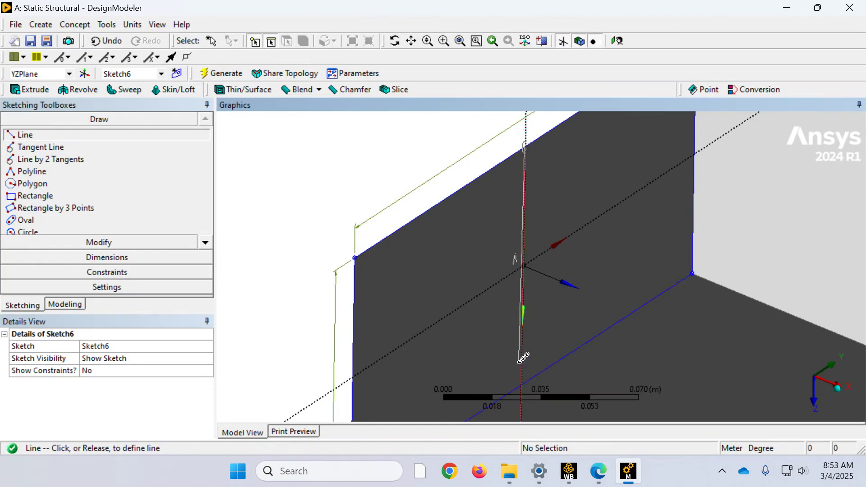
scroll(523, 356, "down", 2)
scroll(524, 355, "down", 1)
scroll(544, 353, "down", 2)
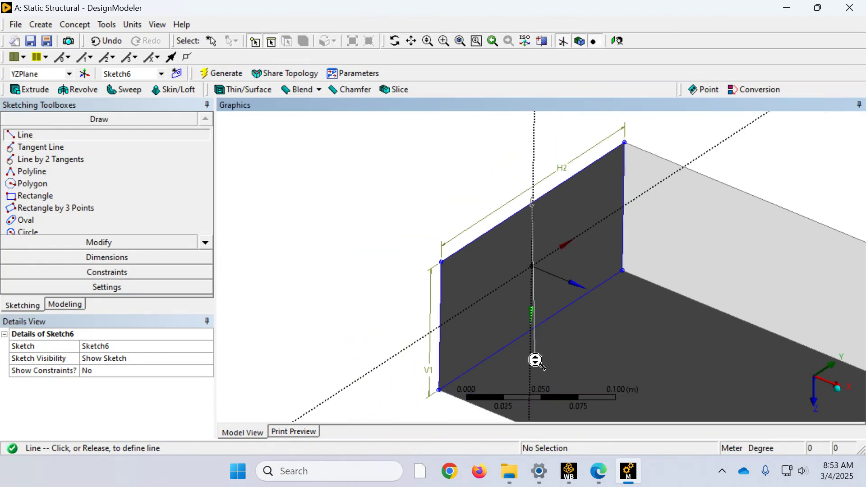
right_click_drag(543, 351, 527, 310)
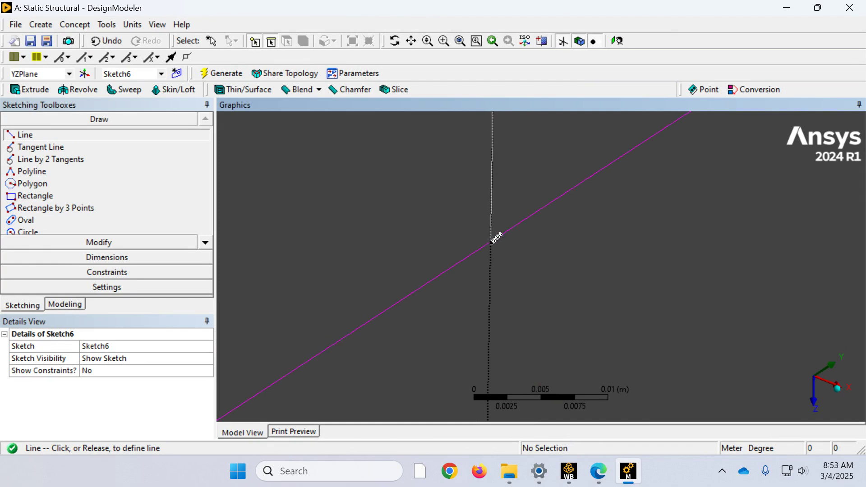
scroll(494, 236, "down", 5)
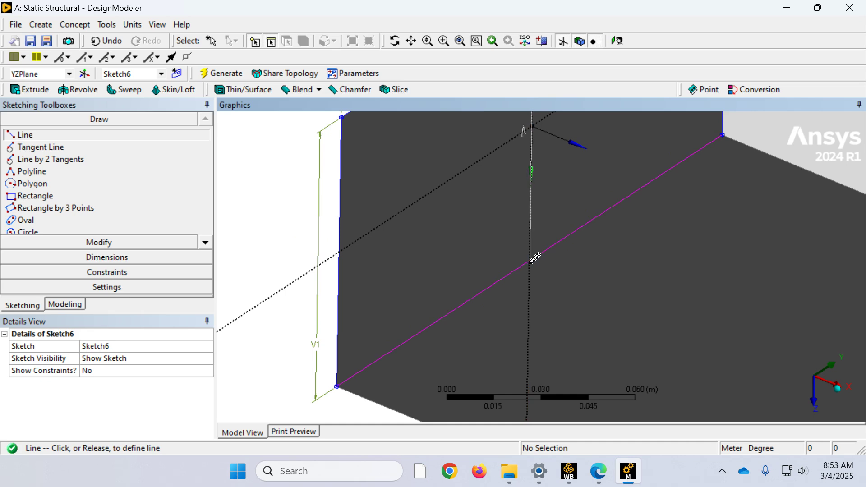
left_click(529, 262)
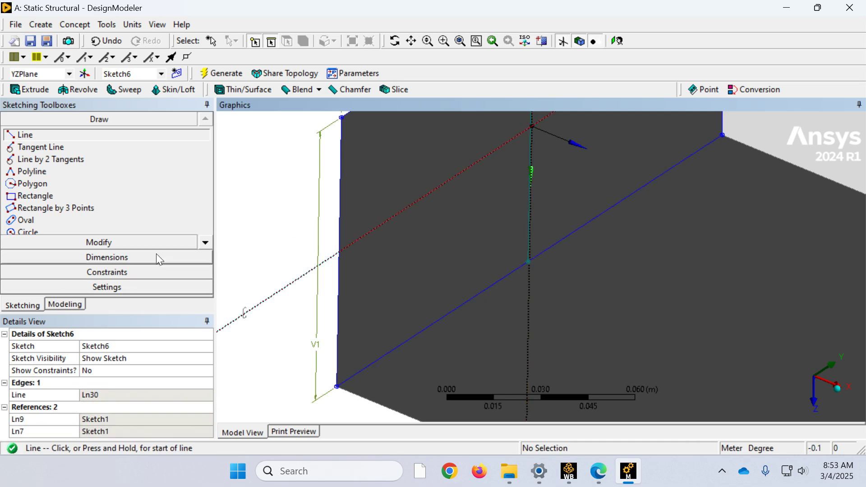
Step: Add a horizontal dimension between the end face's short side edge and the new centre line, and set it to 0.1 m
scroll(606, 218, "down", 2)
scroll(604, 219, "down", 2)
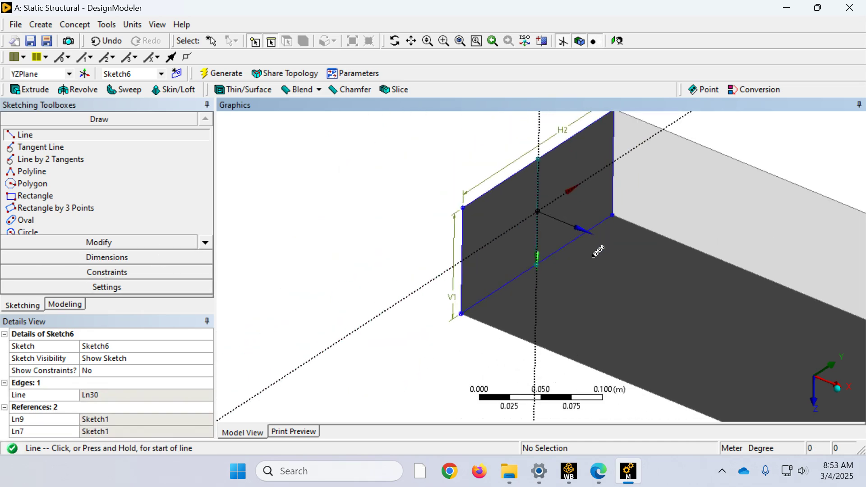
right_click_drag(572, 276, 505, 166)
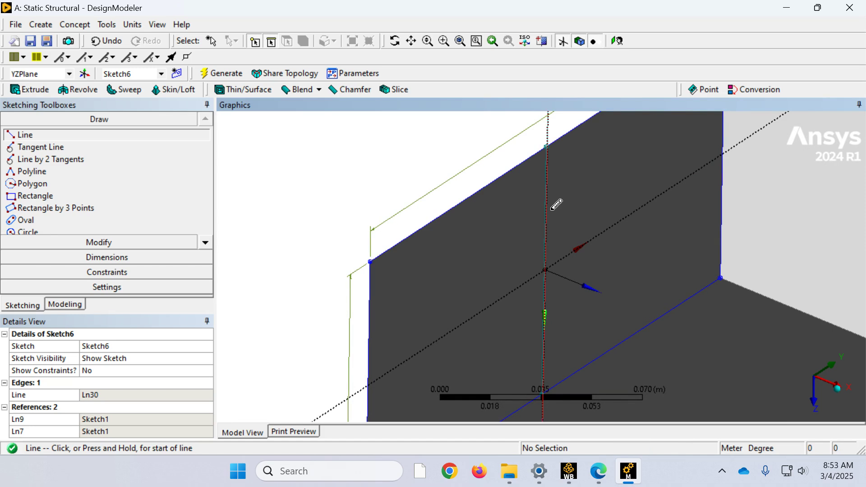
left_click(93, 258)
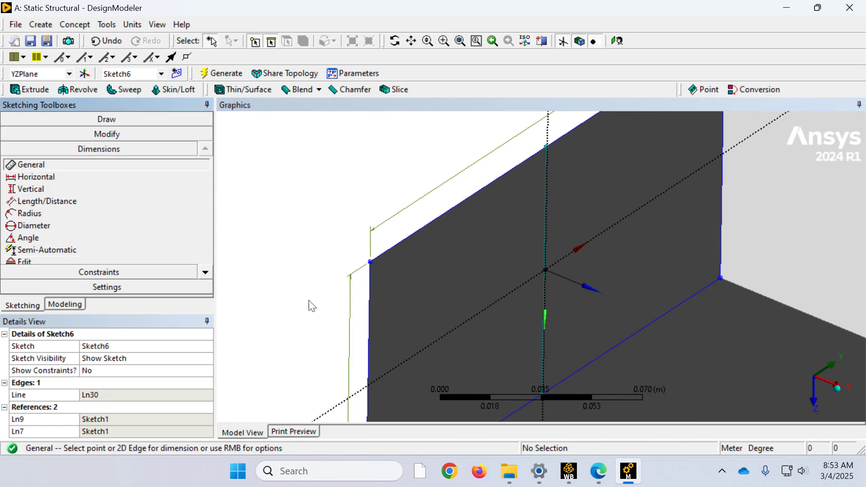
left_click(52, 176)
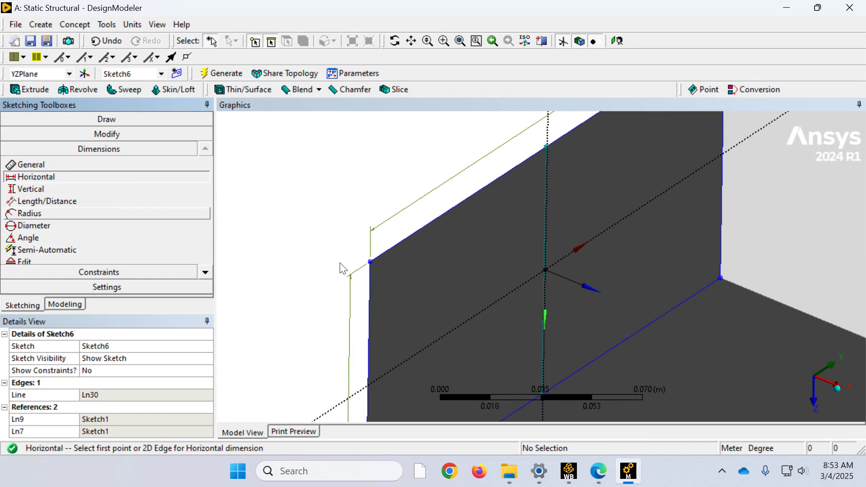
left_click(369, 304)
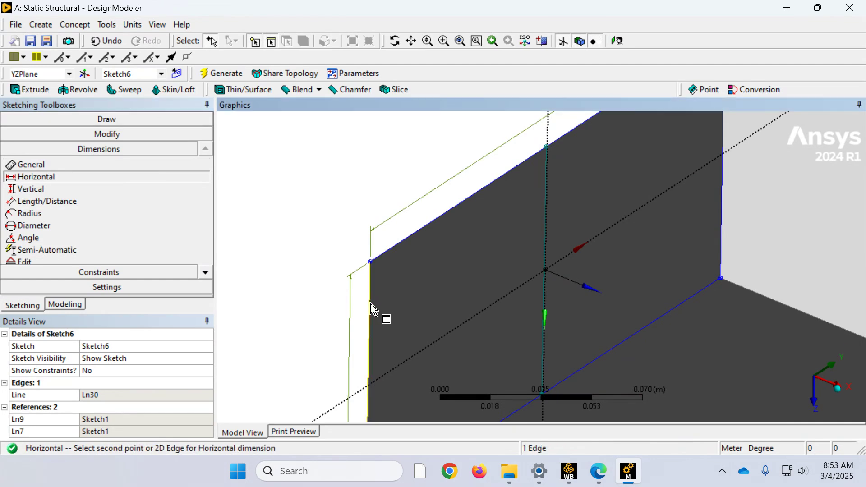
left_click(546, 257)
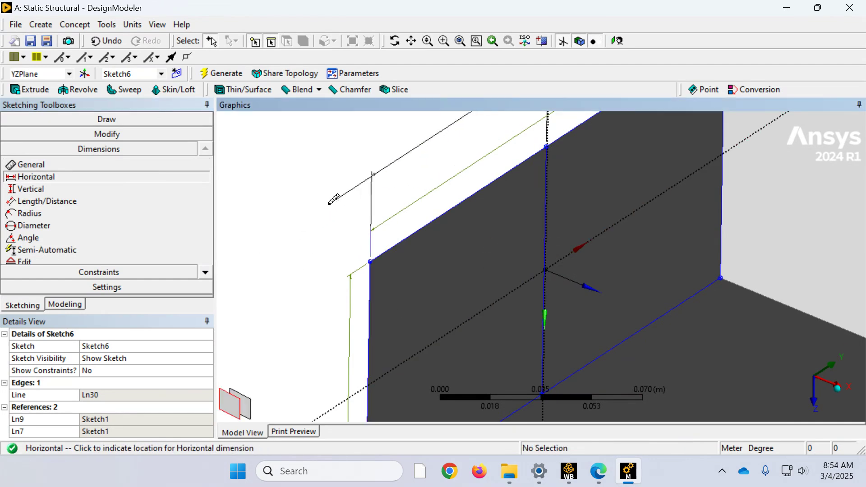
left_click(327, 217)
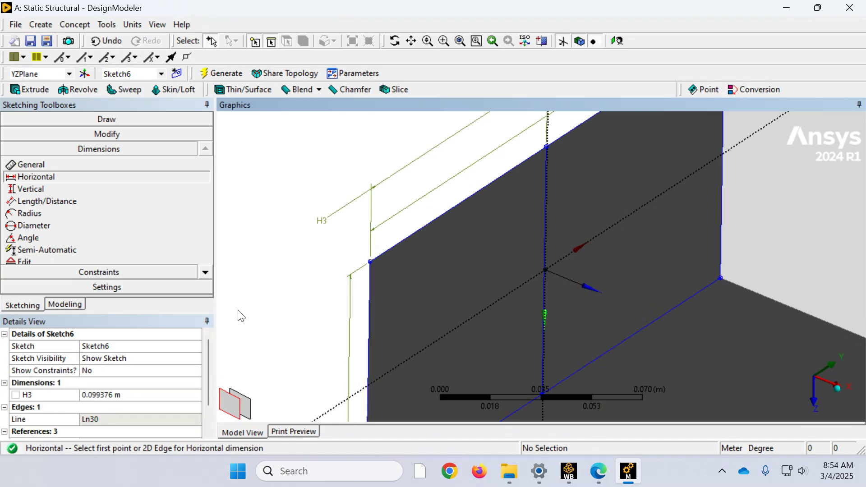
left_click(116, 395)
type(".1")
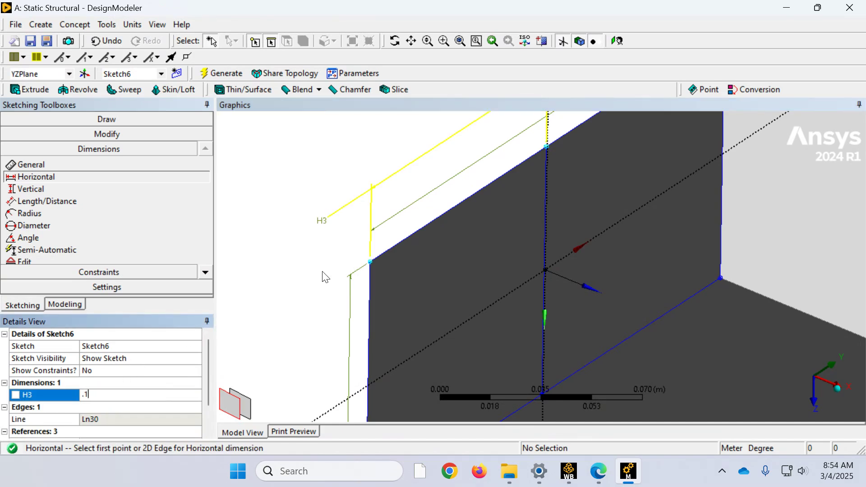
key("Return")
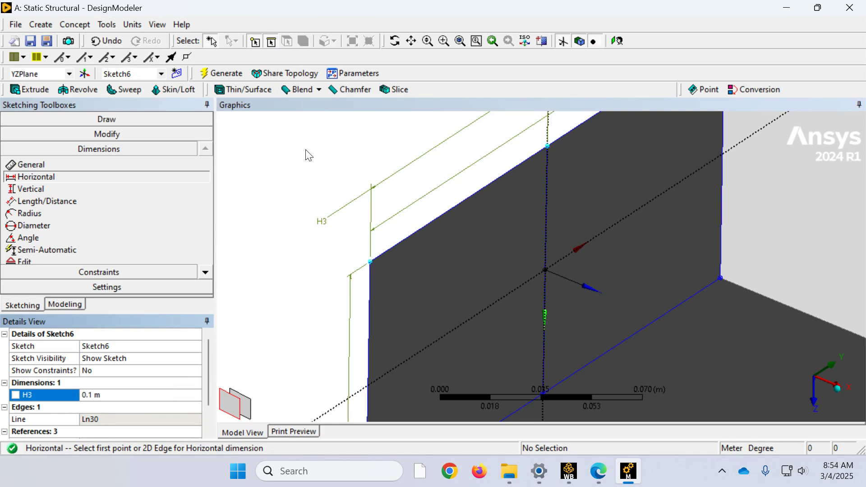
Step: Create a face split by points and edges with the beam's small end face at the YZPlane as the target face
left_click(68, 305)
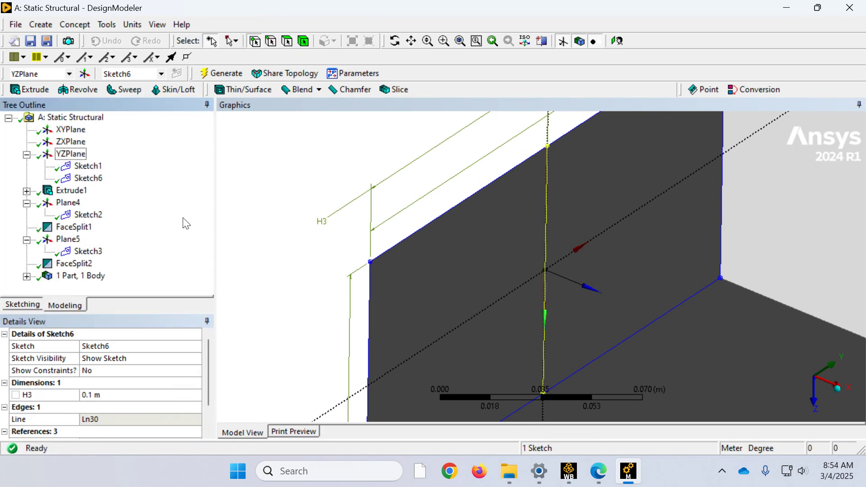
left_click(106, 25)
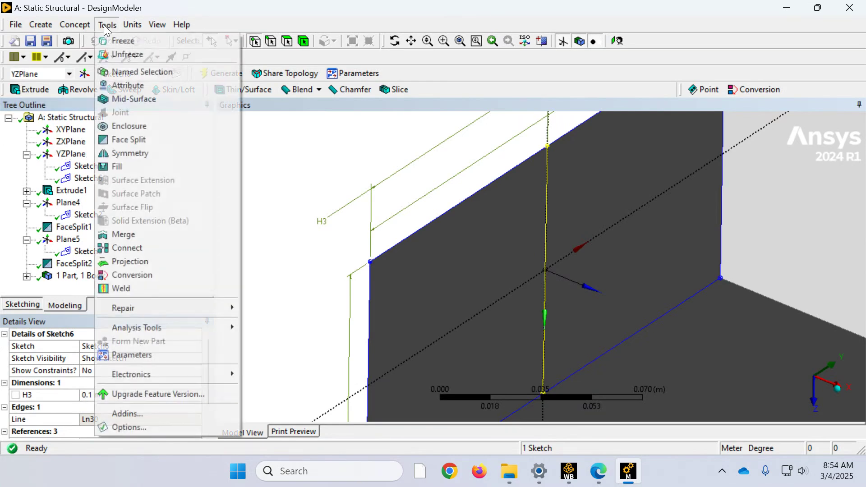
left_click(126, 137)
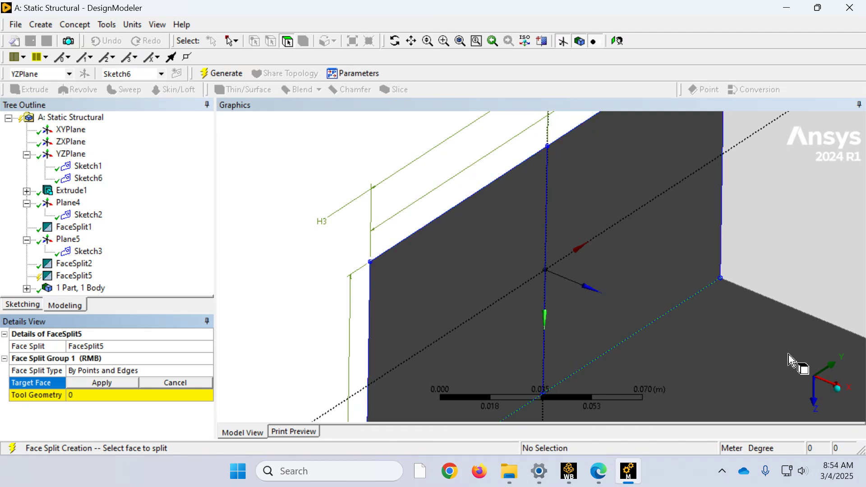
left_click(836, 391)
left_click(797, 359)
scroll(499, 244, "down", 5)
scroll(499, 234, "down", 3)
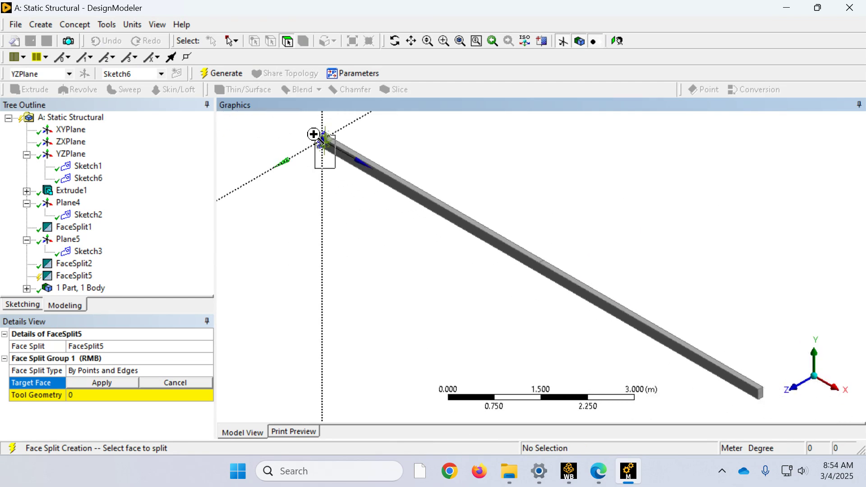
scroll(315, 135, "up", 4)
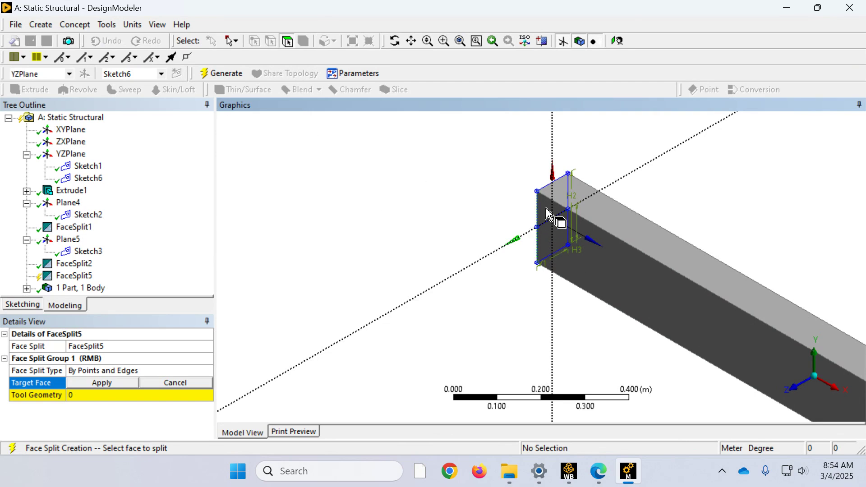
left_click(545, 227)
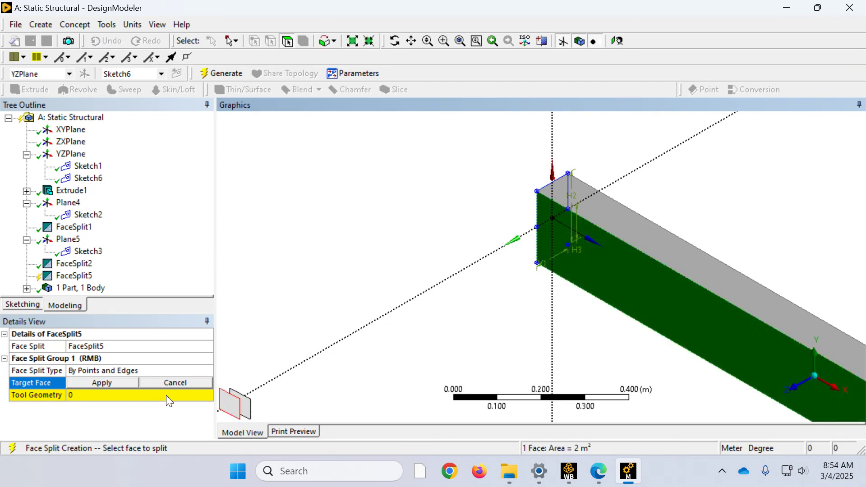
left_click(245, 411)
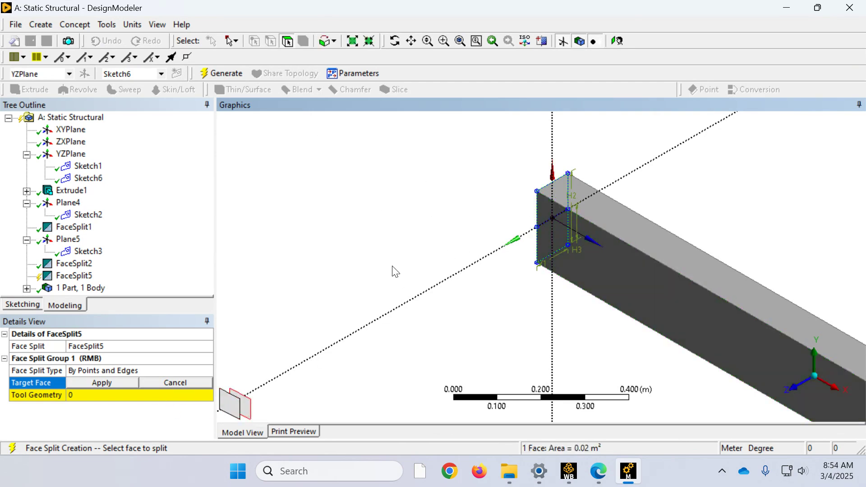
middle_click_drag(545, 247, 558, 306)
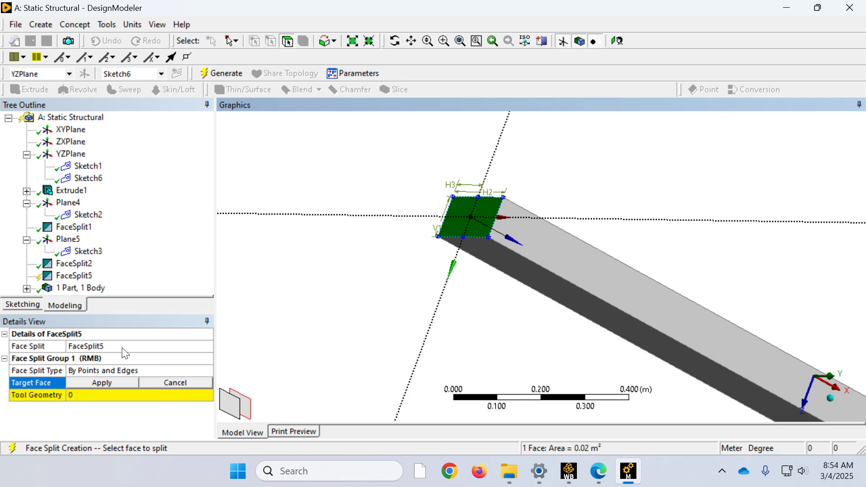
left_click(112, 382)
Step: Set the Sketch6 centre line as the face split's tool geometry and generate the feature
left_click(95, 395)
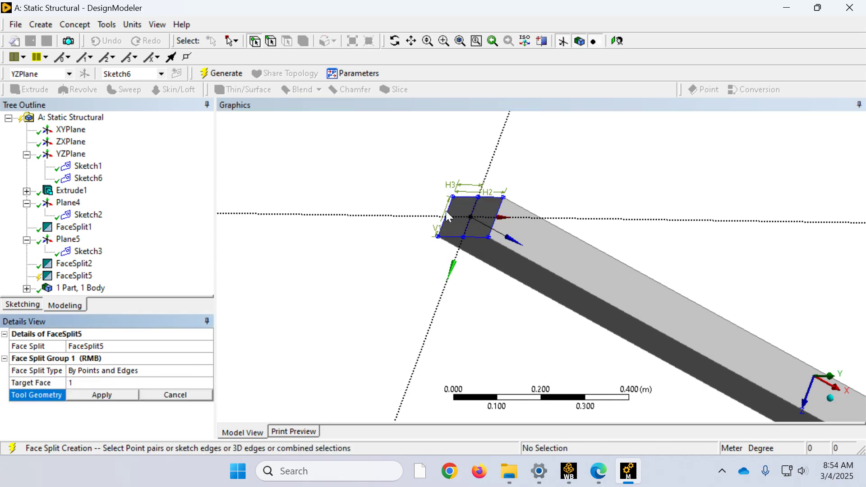
left_click(465, 238)
left_click(477, 198, "ctrl")
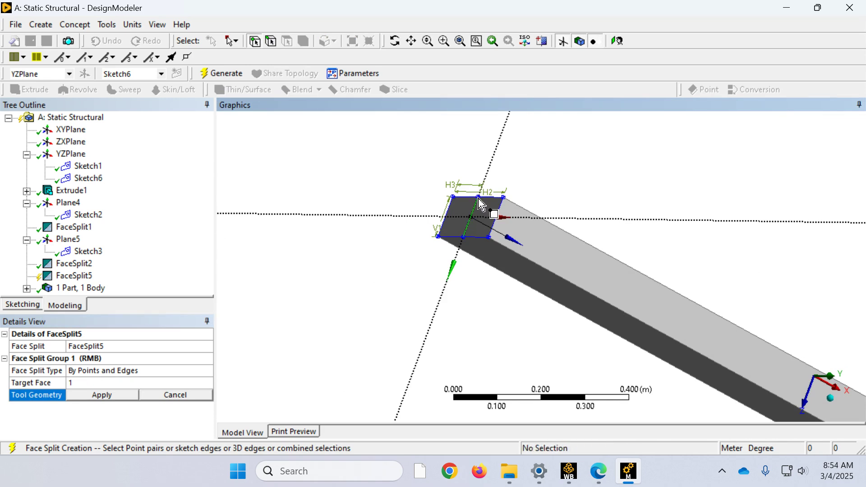
left_click(113, 395)
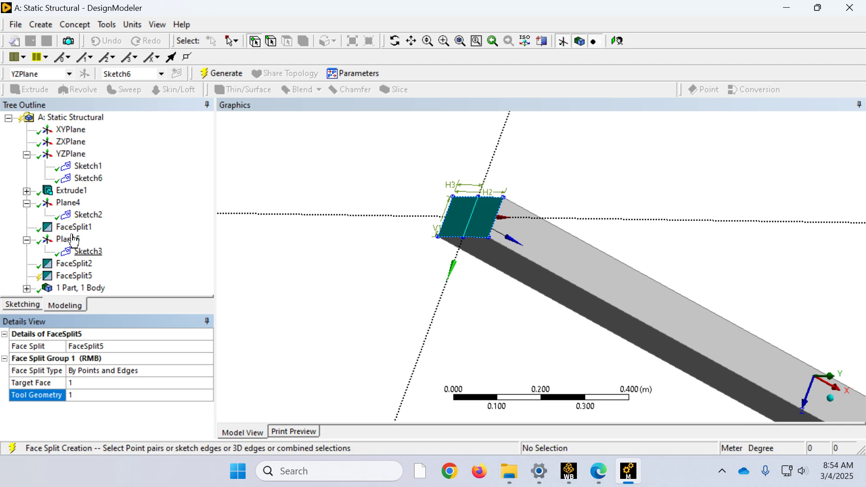
left_click(225, 74)
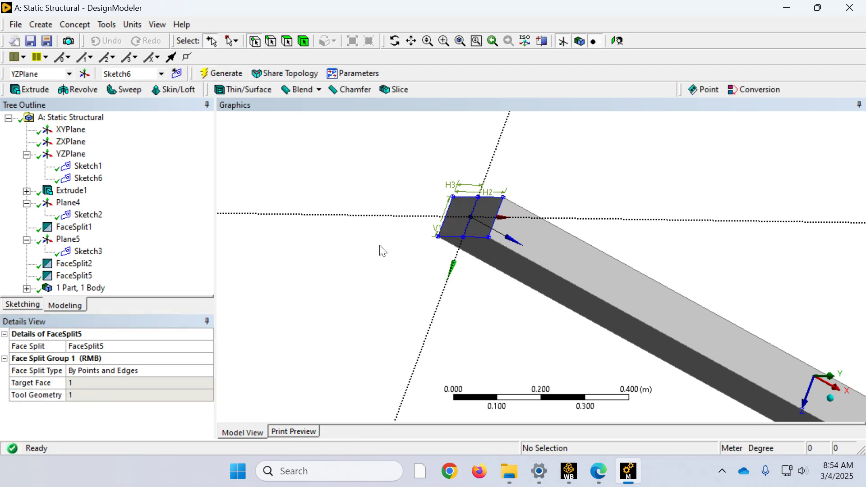
Step: Examine each half of the split end face individually, and view the whole beam isometrically
left_click(287, 41)
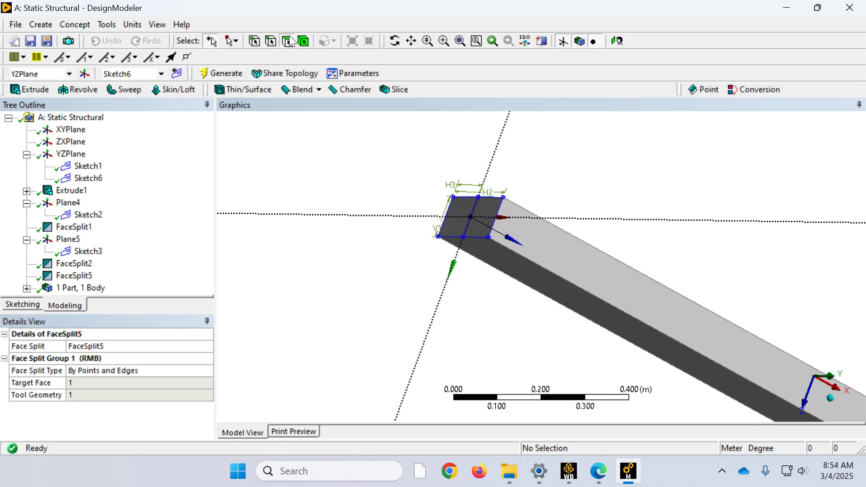
left_click(462, 220)
left_click(484, 222)
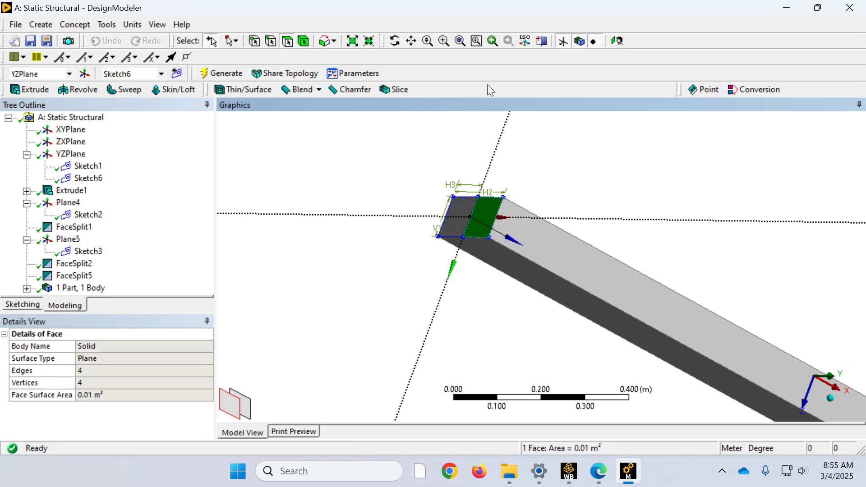
left_click(462, 41)
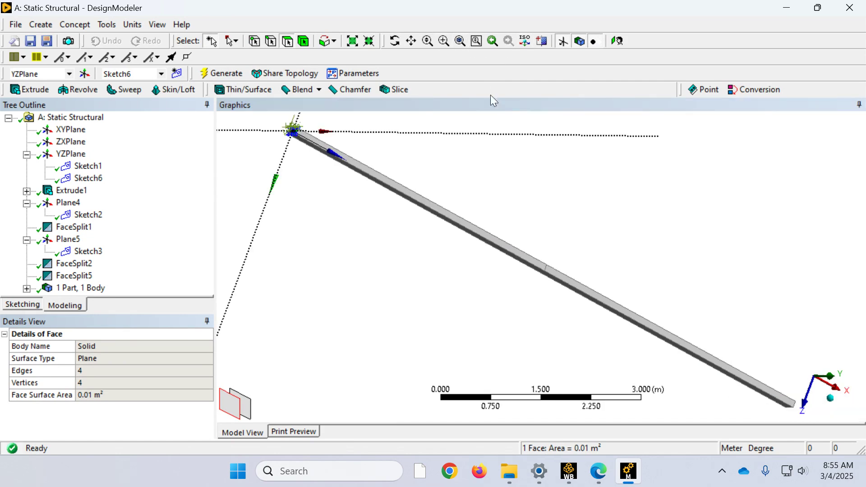
left_click(830, 397)
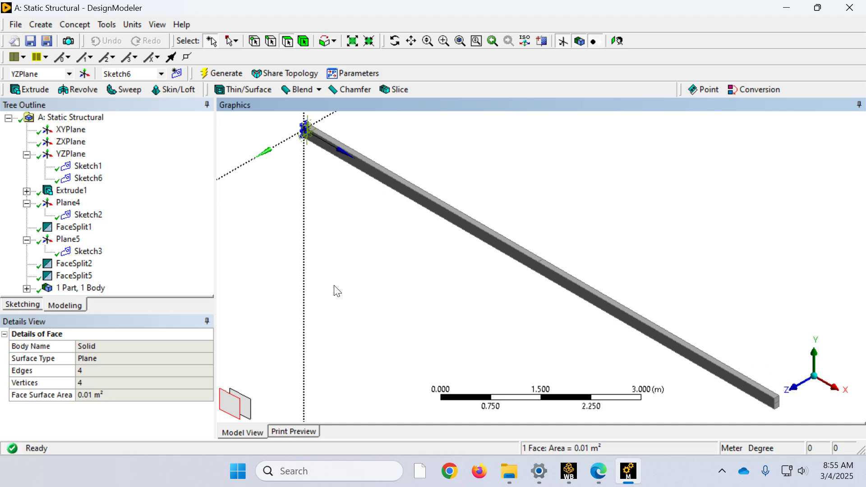
Step: Save the project under the file name 3D
left_click(18, 24)
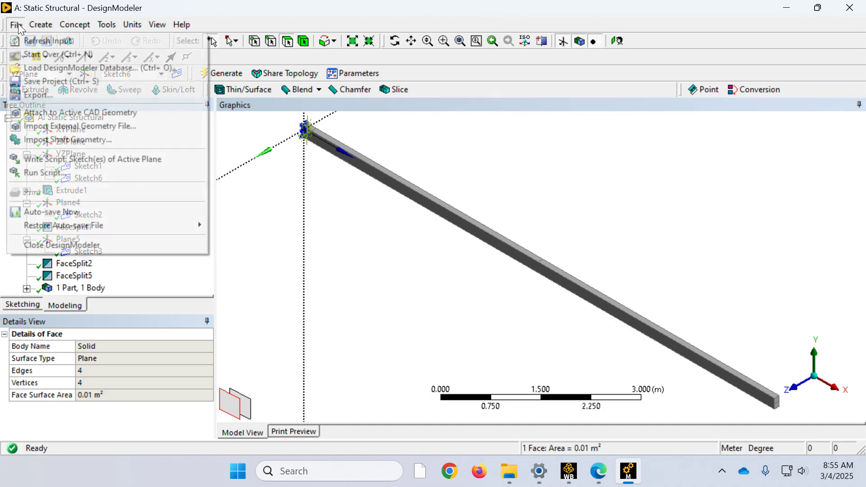
left_click(37, 82)
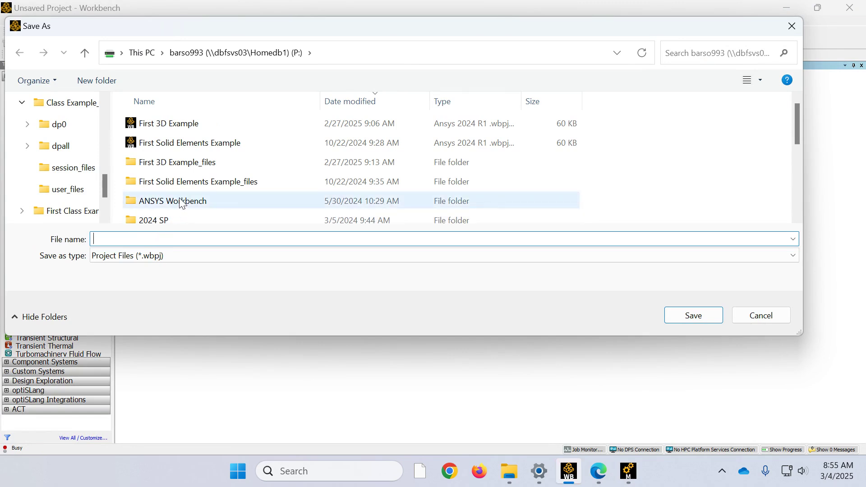
type("3D")
key("Return")
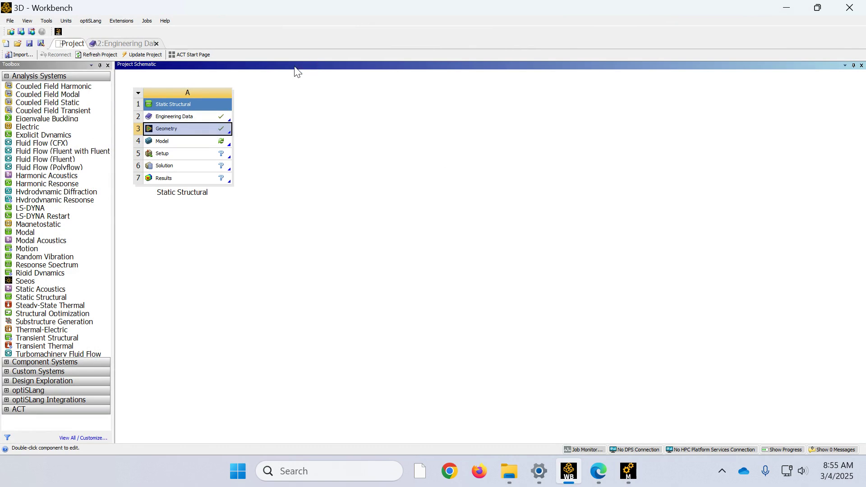
Step: Open the static structural system's Model in Mechanical and switch to the Mechanical window
double_click(180, 142)
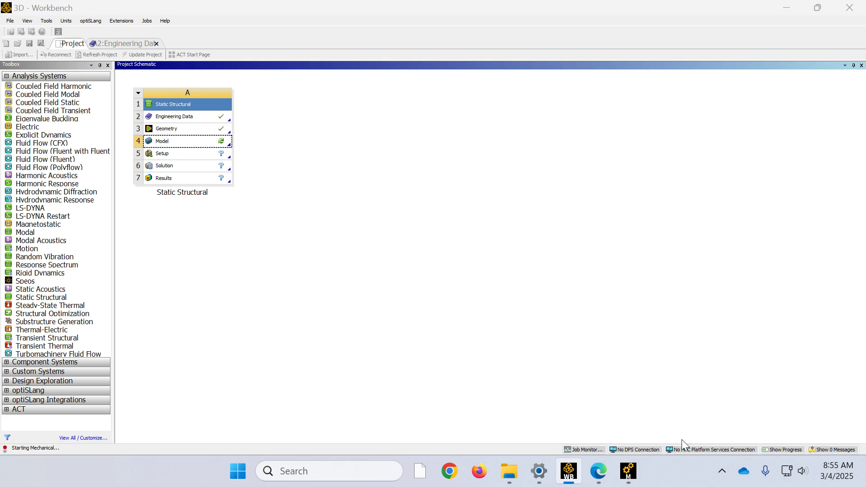
mouse_move(616, 476)
left_click(608, 414)
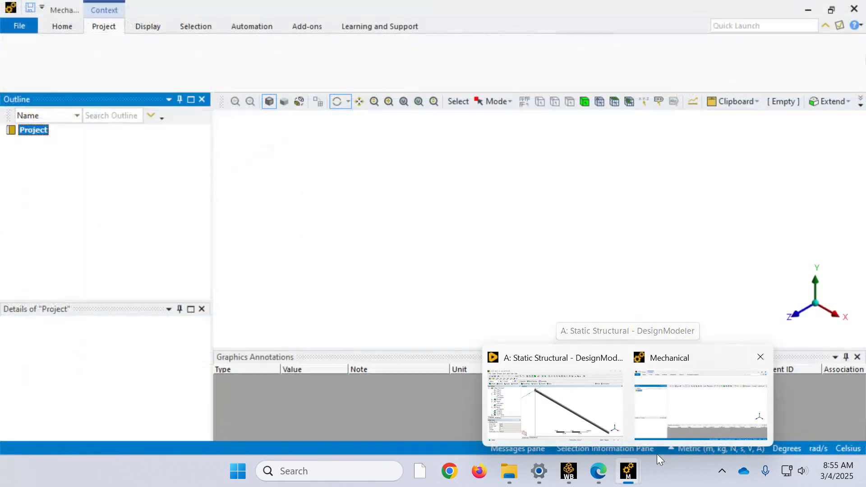
left_click(662, 414)
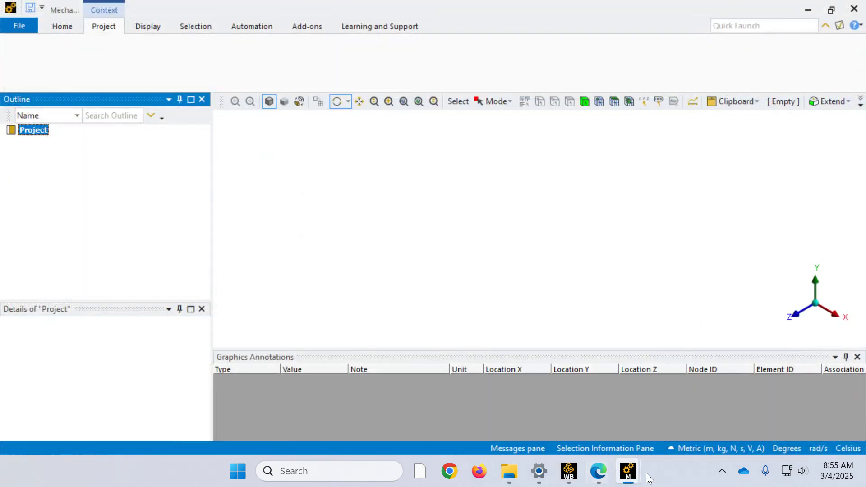
mouse_move(640, 473)
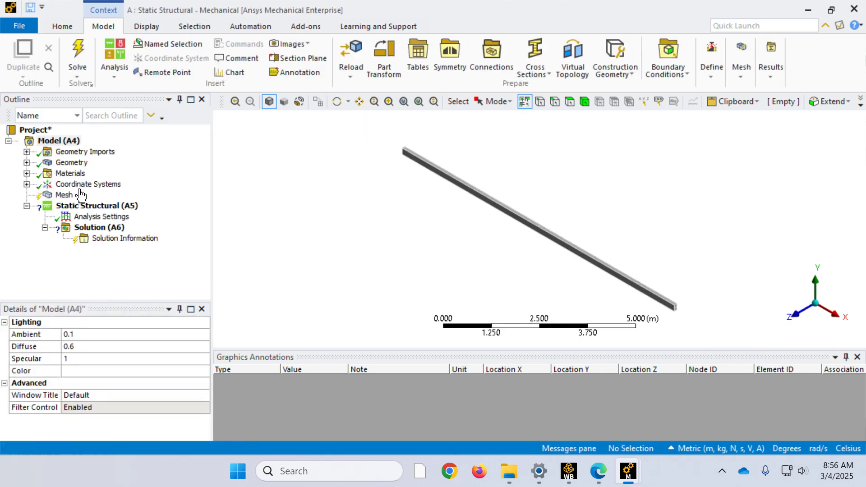
Step: Review the solid's details and mesh sizing settings, then add a sizing control with a 0.1 m element size and try generating the mesh
left_click(26, 162)
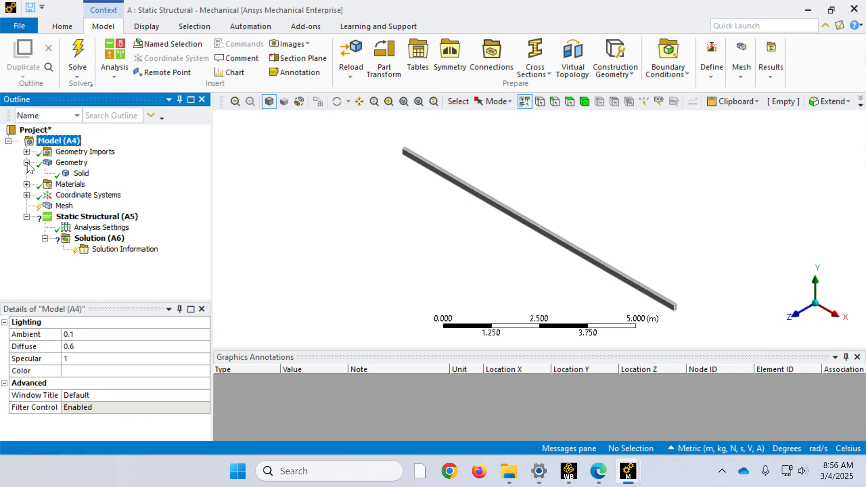
left_click(80, 175)
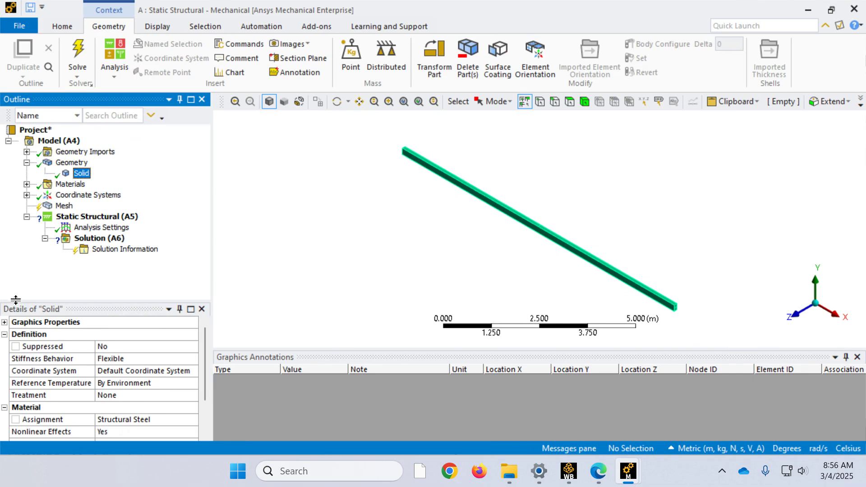
left_click(62, 207)
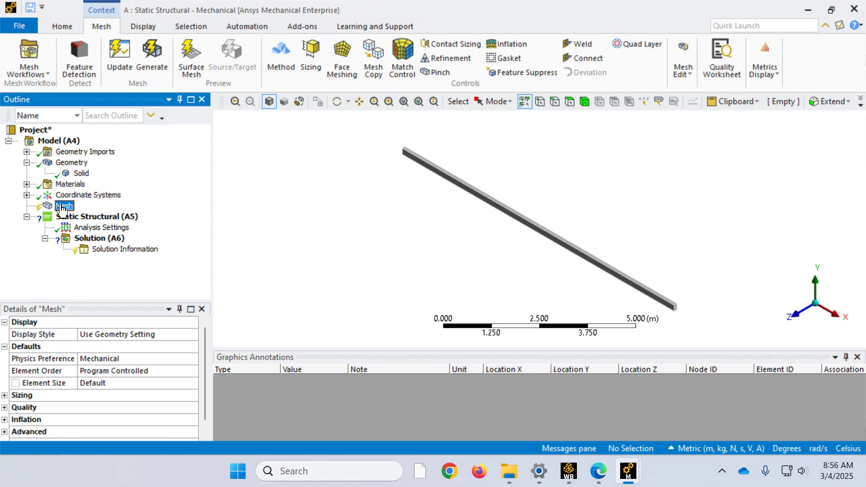
left_click(4, 395)
scroll(33, 397, "down", 2)
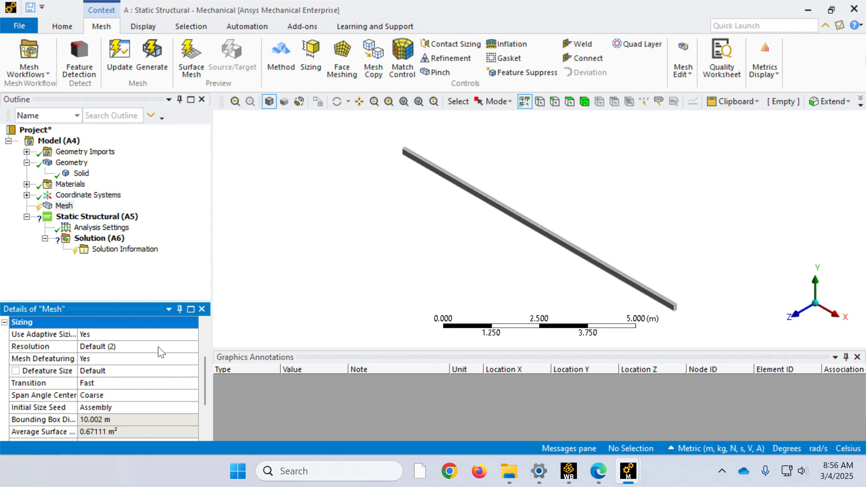
left_click(310, 56)
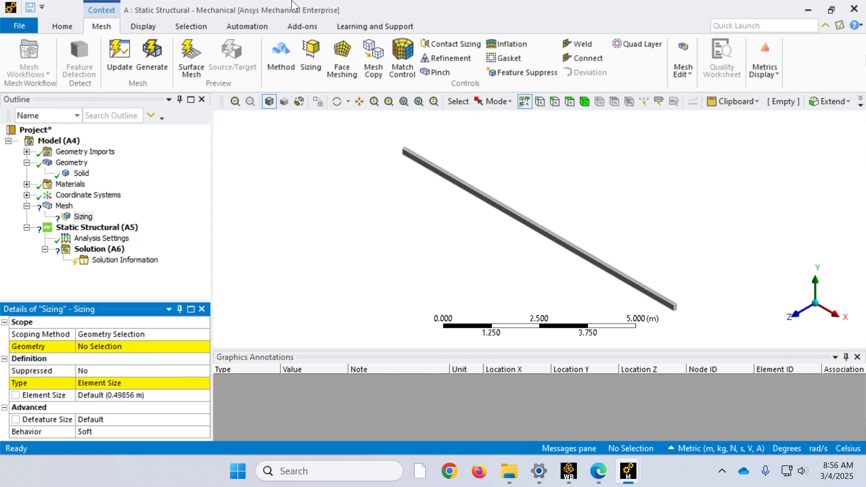
left_click(86, 395)
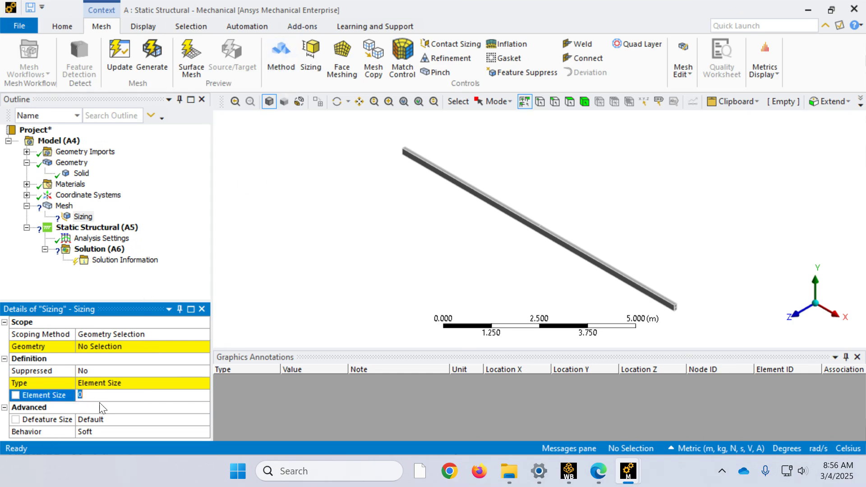
type("0.1")
key("Return")
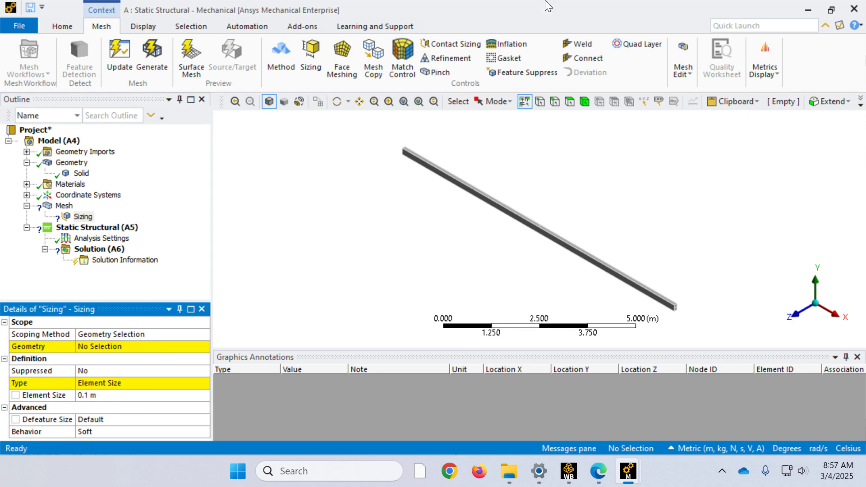
left_click(145, 53)
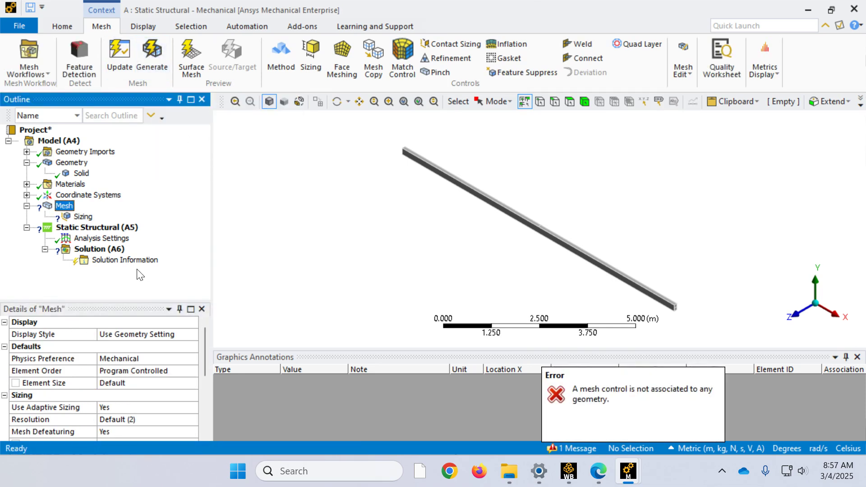
Step: Scope the mesh sizing control to the whole beam body and generate the mesh
left_click(82, 216)
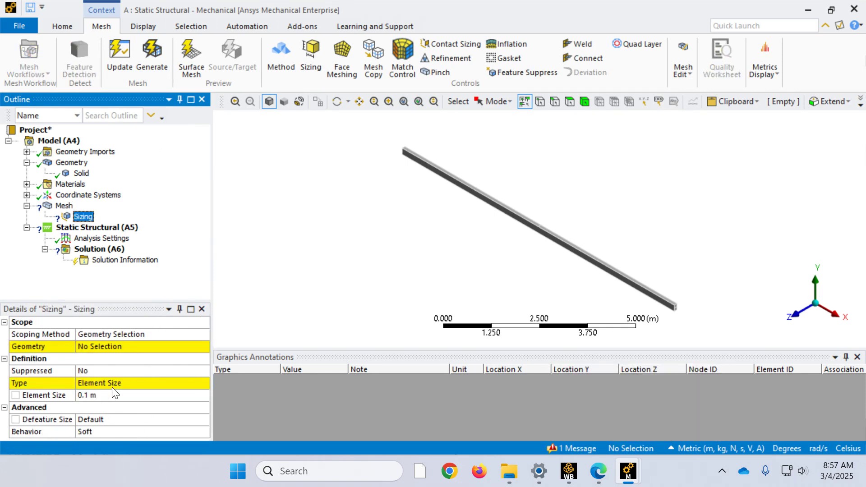
left_click(106, 351)
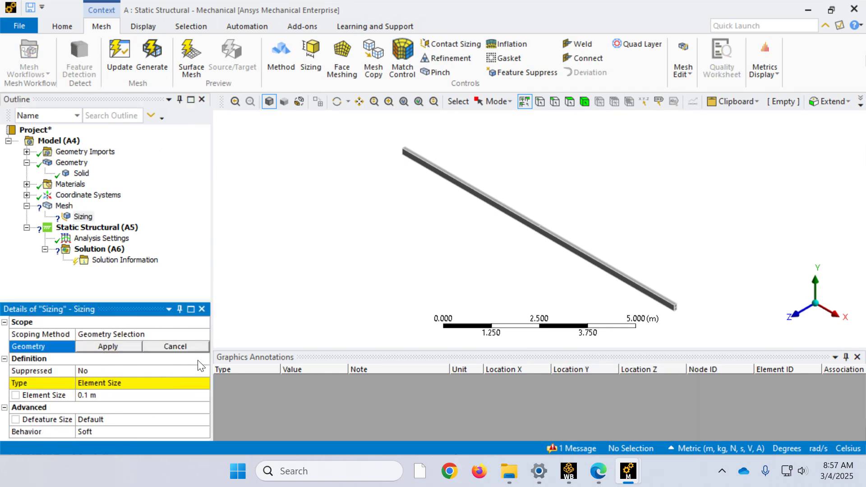
left_click(584, 102)
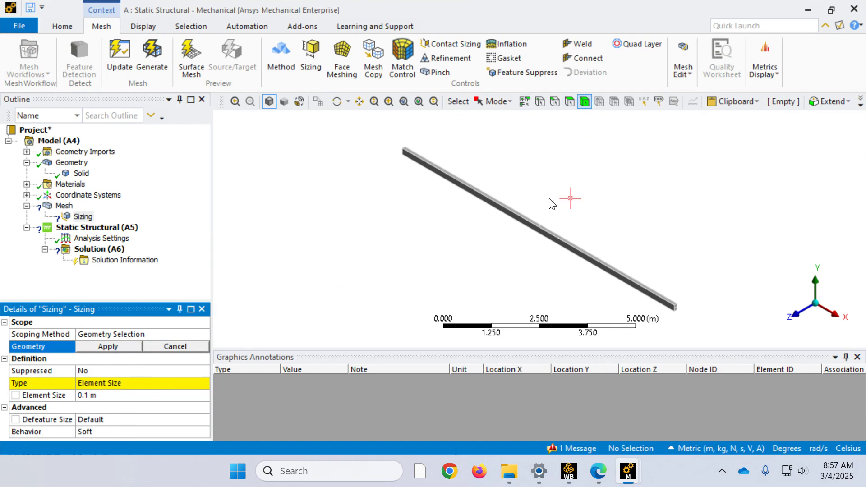
left_click(530, 226)
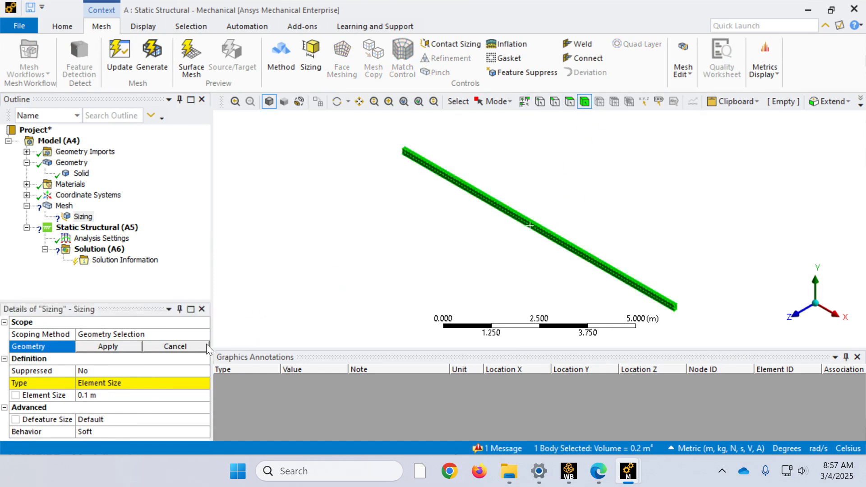
left_click(109, 346)
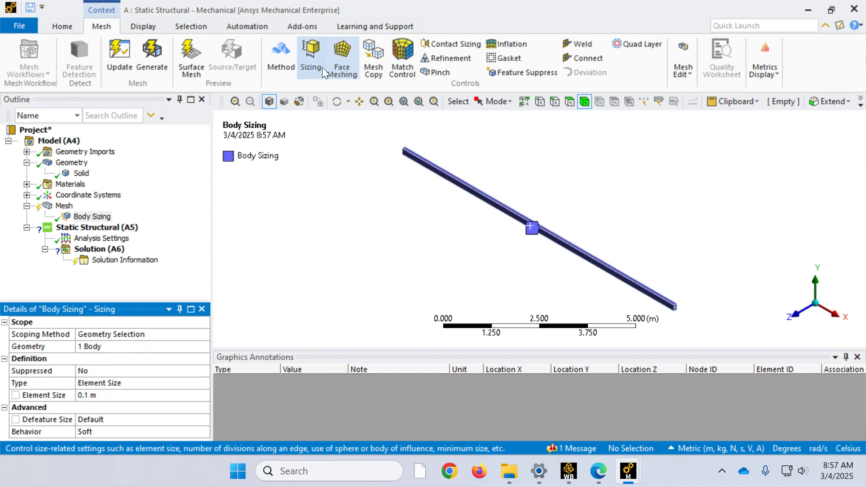
left_click(155, 53)
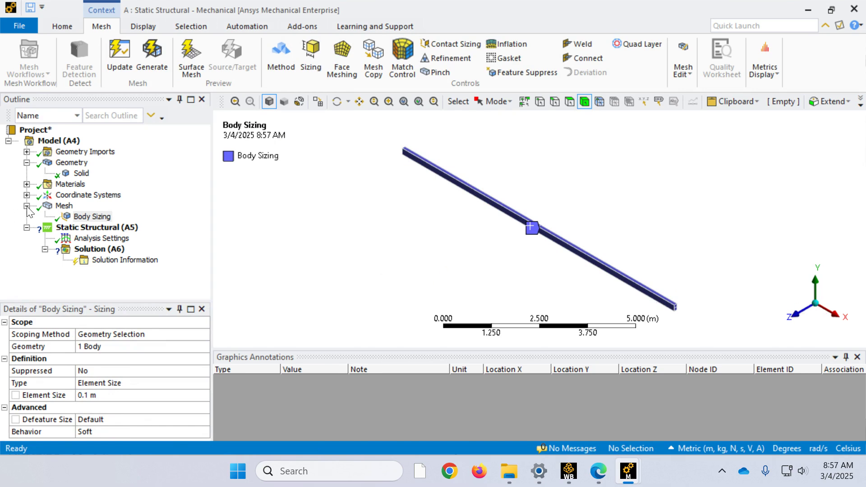
Step: Examine the generated mesh along the beam's length from the front and at an angle
left_click(64, 206)
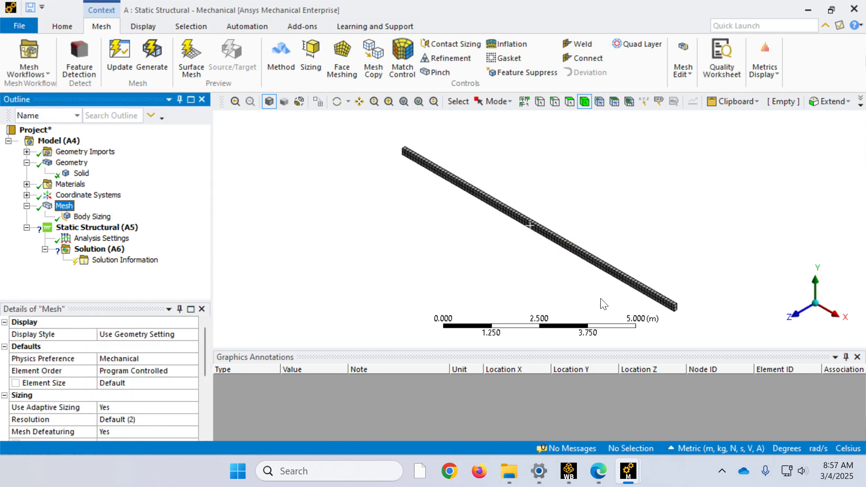
left_click(803, 314)
scroll(482, 251, "up", 3)
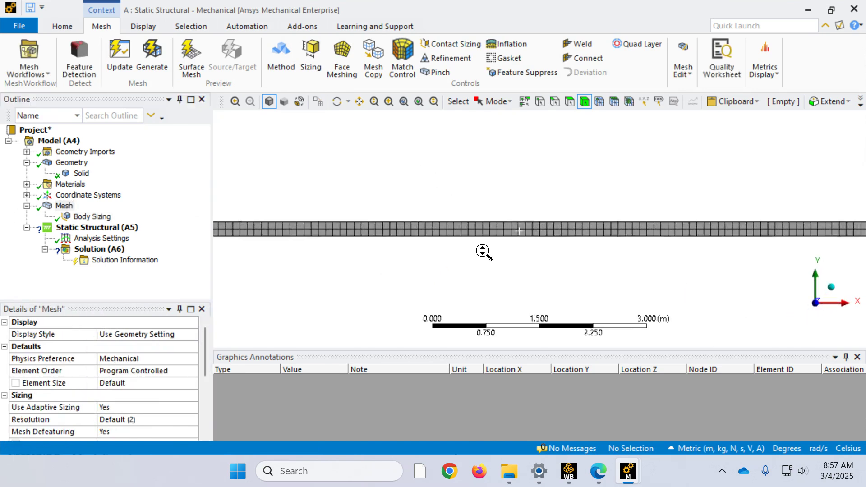
scroll(319, 265, "down", 3)
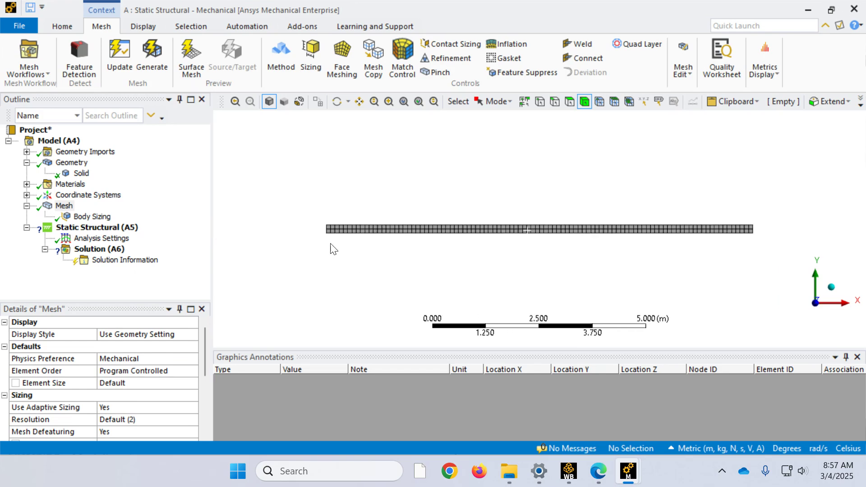
middle_click_drag(318, 235, 414, 253)
scroll(369, 271, "up", 3)
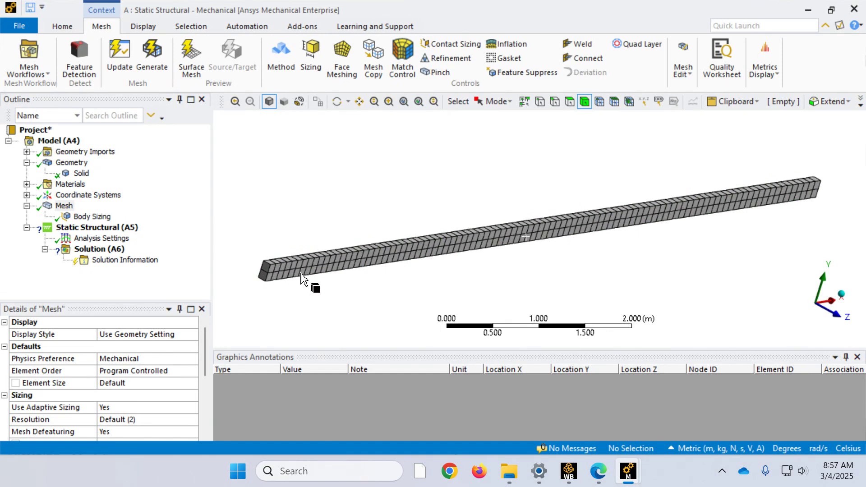
scroll(301, 280, "down", 1)
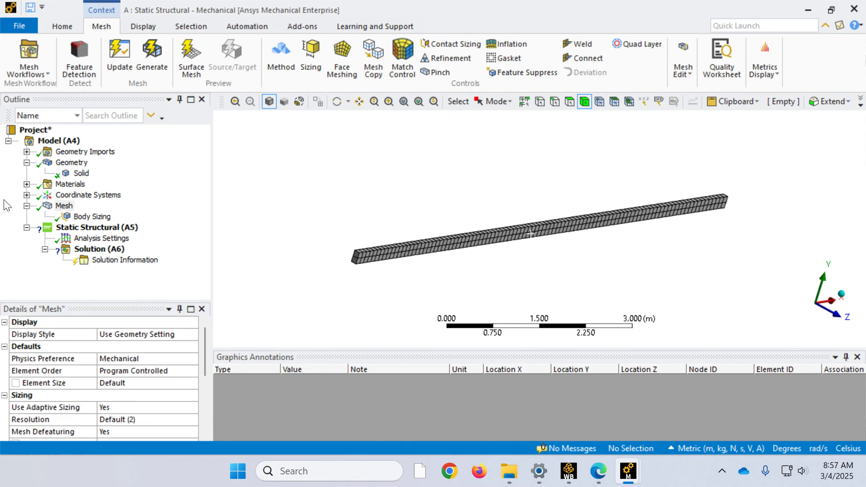
Step: Add a fixed support to the mid-height split edge on the beam's end face at the origin
left_click(71, 230)
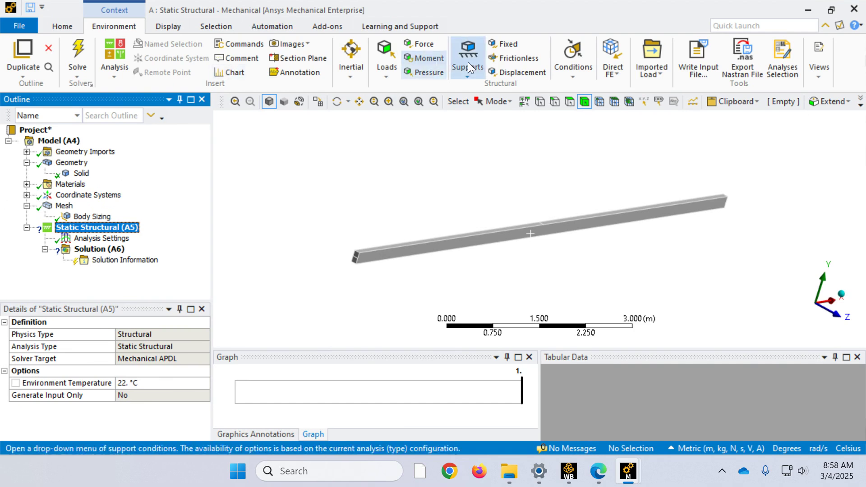
left_click(500, 44)
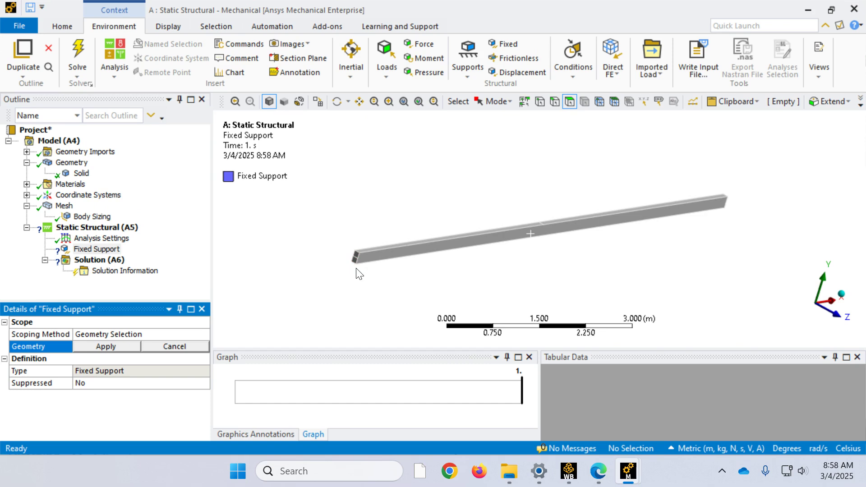
scroll(356, 269, "up", 7)
scroll(241, 266, "down", 6)
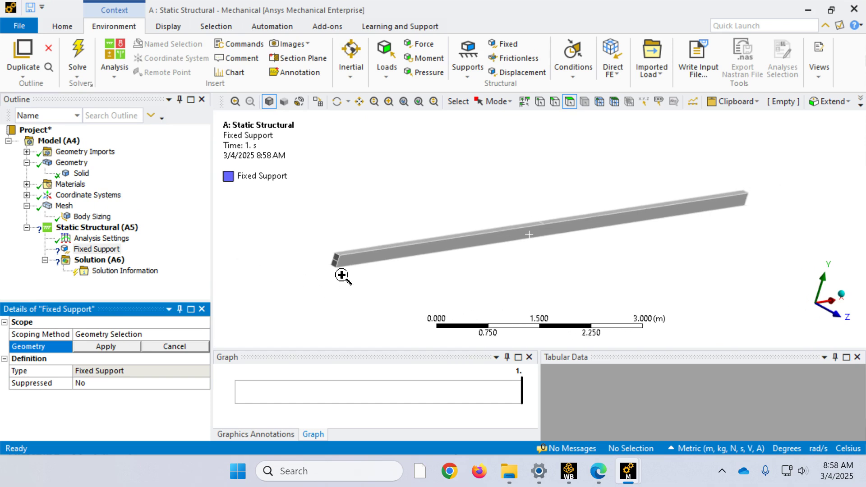
scroll(328, 245, "up", 5)
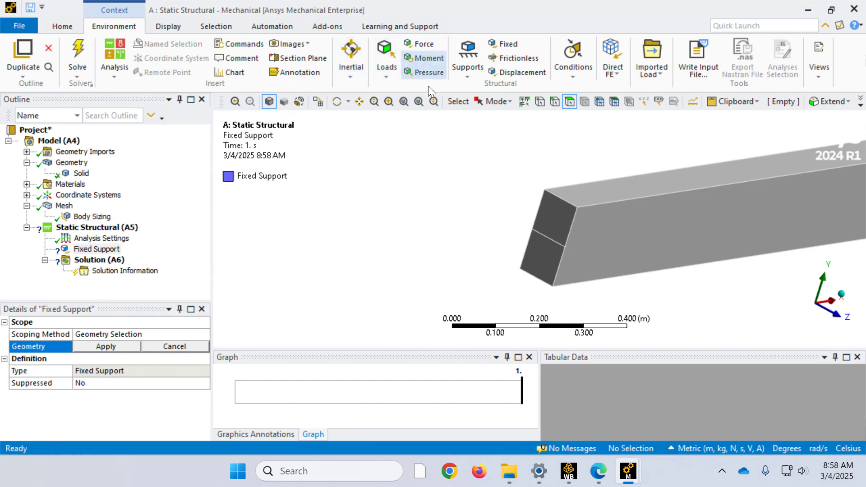
left_click(551, 101)
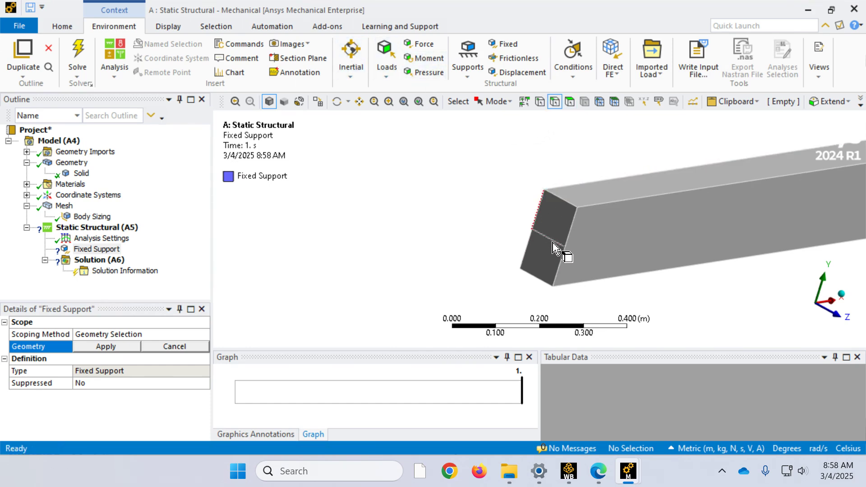
left_click(555, 245)
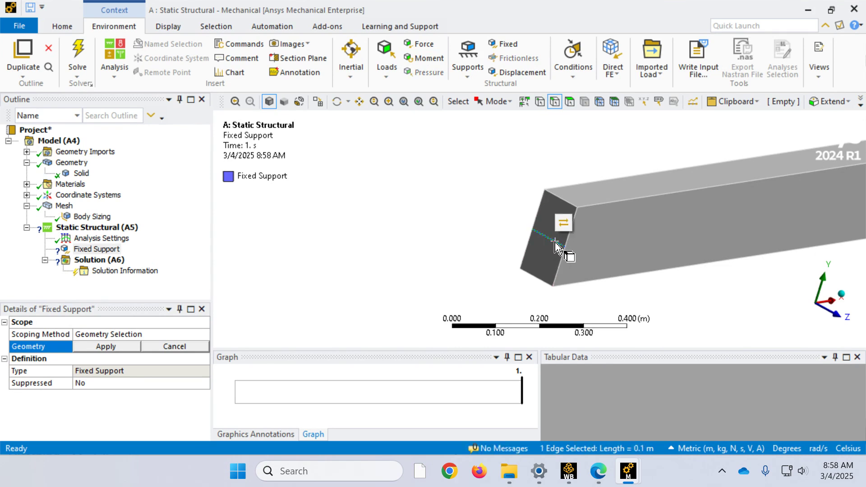
left_click(98, 347)
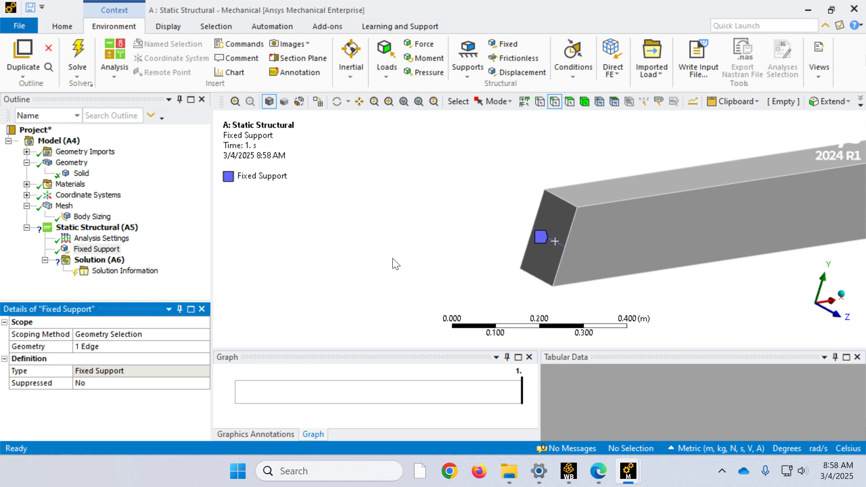
Step: Add a second fixed support to the mid-height split edge on the end face at the beam's far end
scroll(552, 225, "down", 3)
scroll(552, 226, "down", 5)
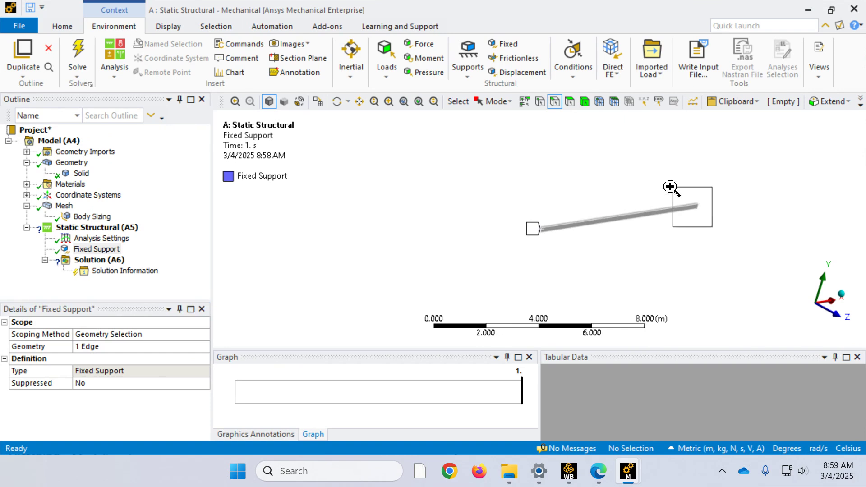
scroll(692, 196, "up", 5)
middle_click_drag(642, 232, 469, 193)
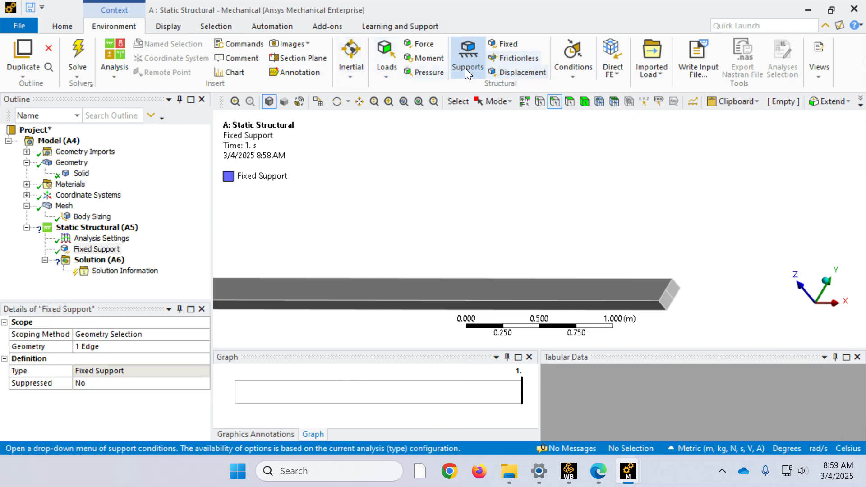
left_click(505, 44)
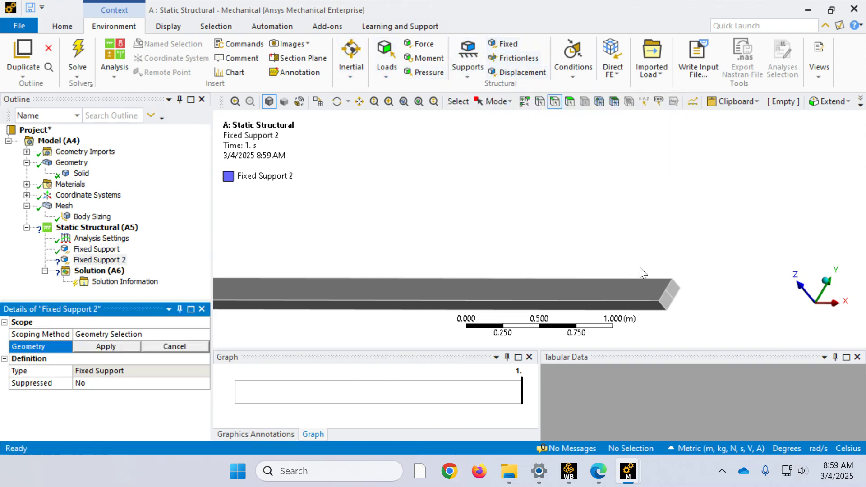
left_click(670, 296)
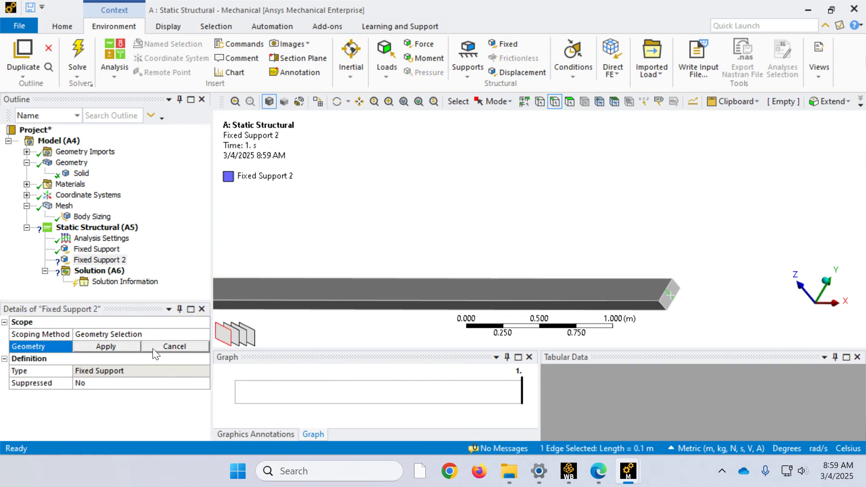
left_click(120, 347)
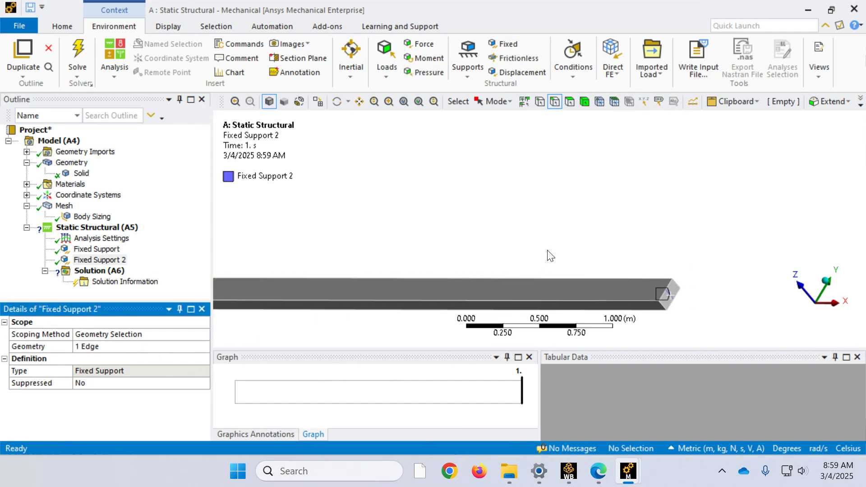
Step: Add a force load scoped to the split edge across the beam's top face at midspan
left_click(822, 283)
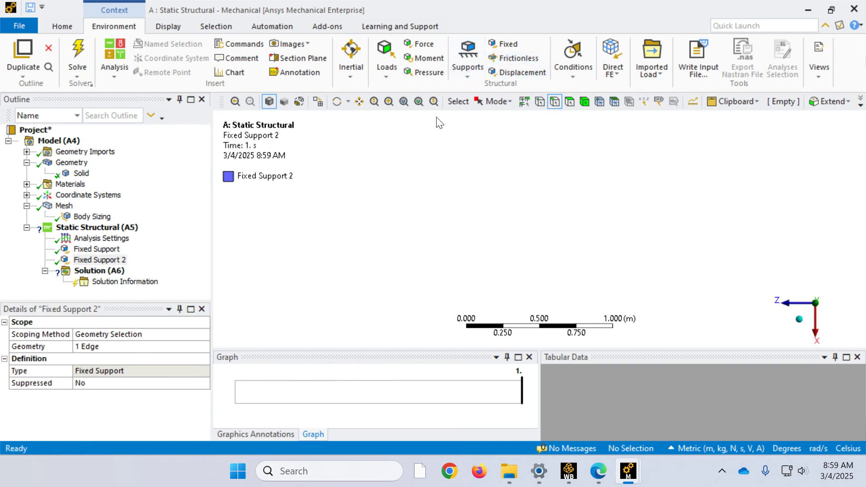
left_click(405, 103)
left_click(797, 320)
left_click_drag(635, 290, 615, 267)
scroll(528, 216, "down", 3)
scroll(534, 215, "down", 3)
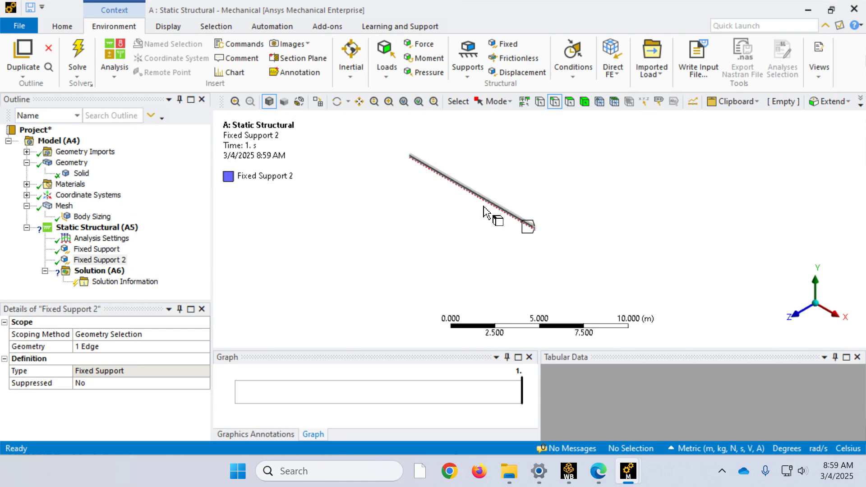
scroll(474, 185, "up", 5)
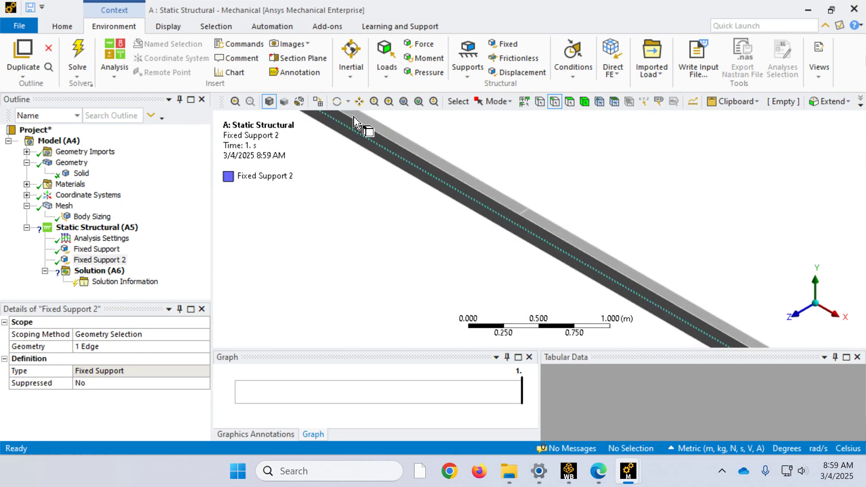
left_click(423, 44)
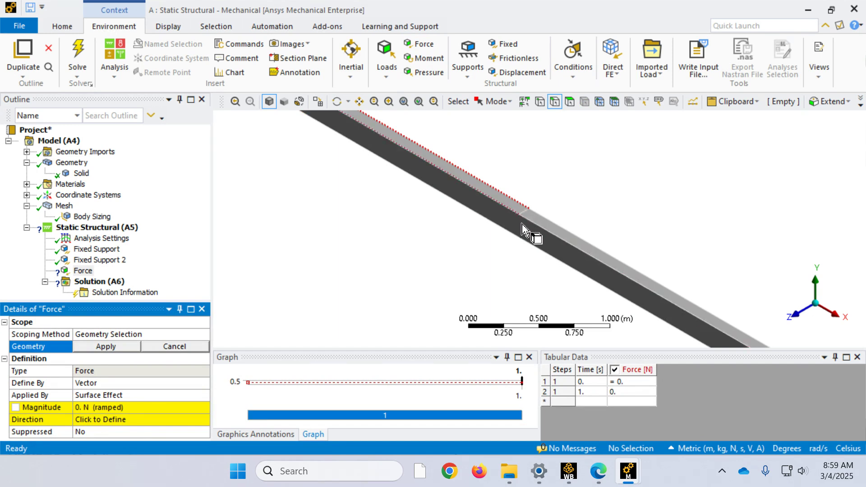
scroll(523, 230, "up", 5)
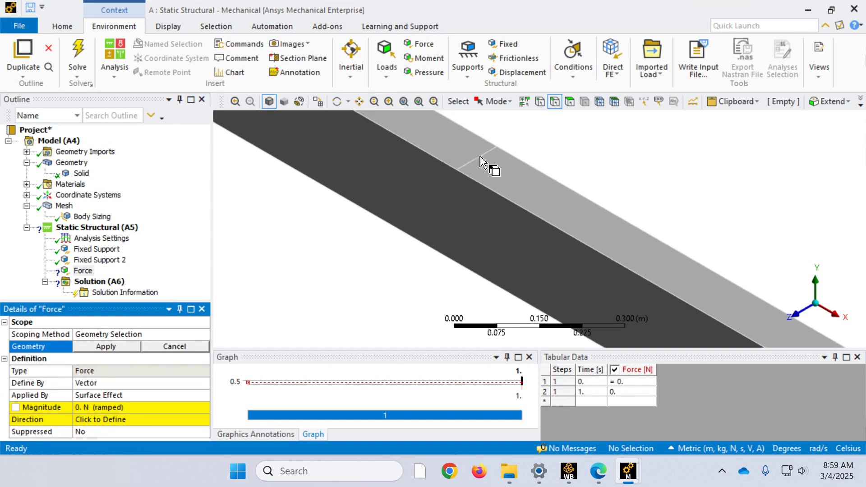
left_click(479, 157)
left_click(105, 347)
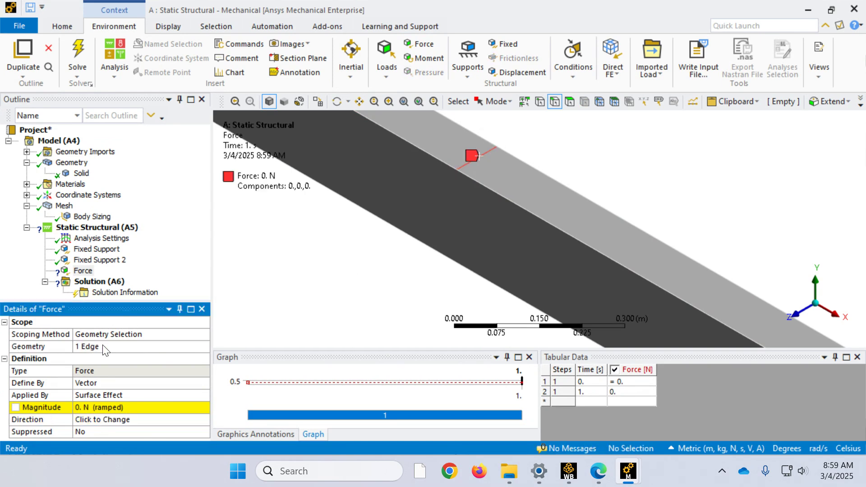
Step: Define the force by components and set its Y component to -1000 N
left_click(128, 383)
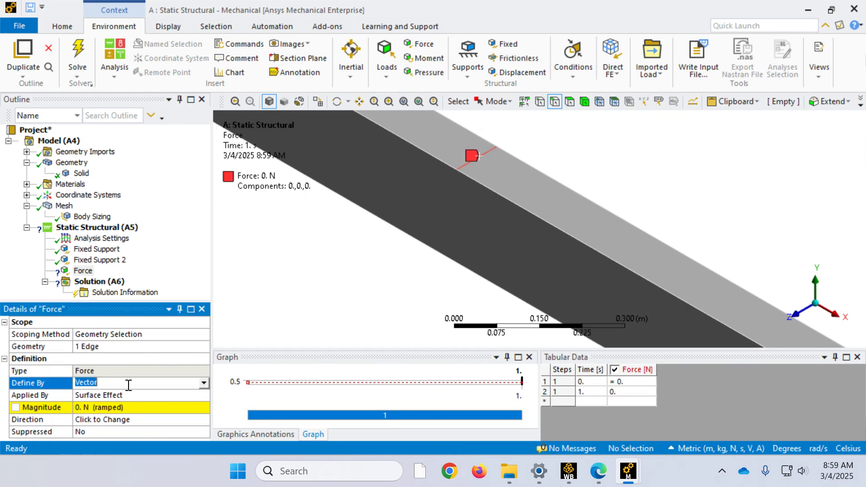
left_click(204, 383)
left_click(121, 405)
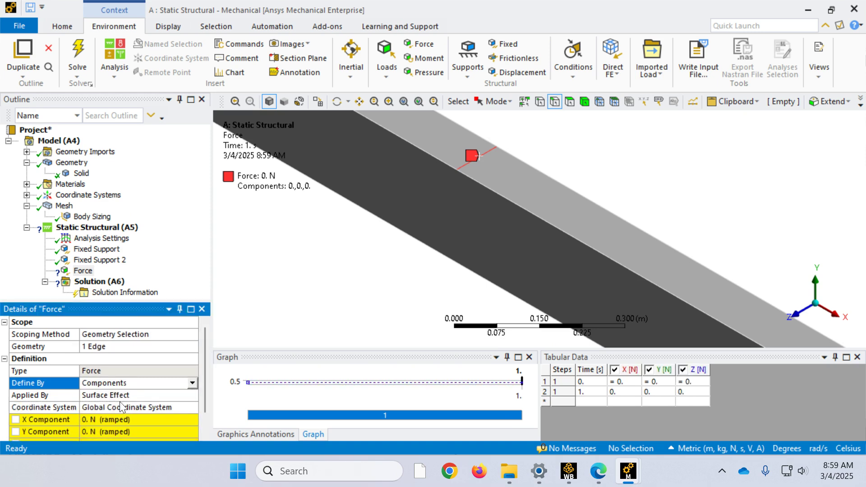
scroll(99, 424, "down", 1)
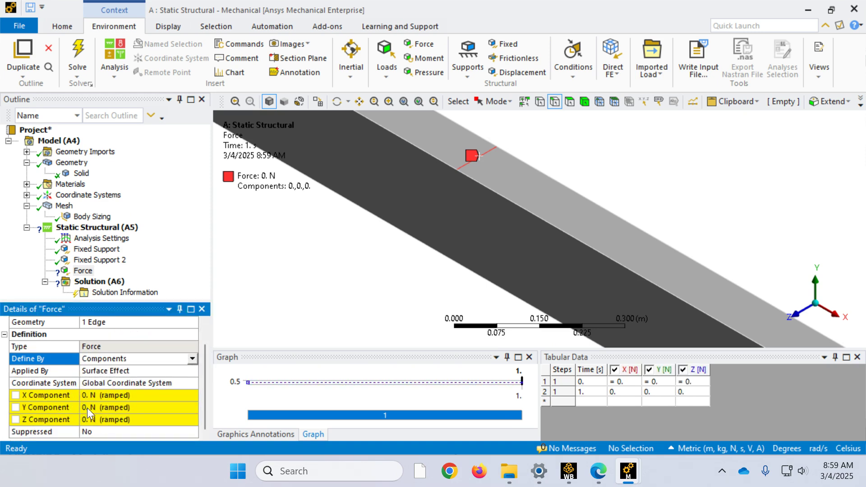
left_click(85, 407)
type("-1000")
key("Return")
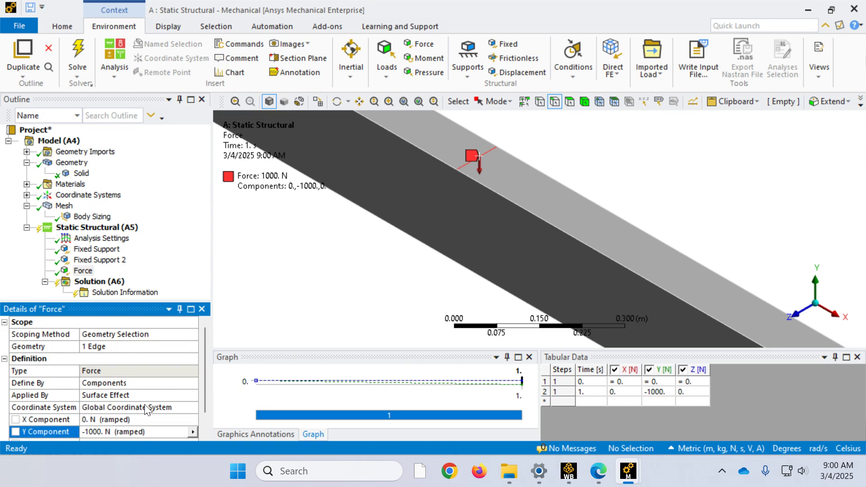
Step: Display all supports and loads of the static structural analysis on the whole beam and solve it
scroll(336, 193, "down", 5)
scroll(336, 193, "down", 7)
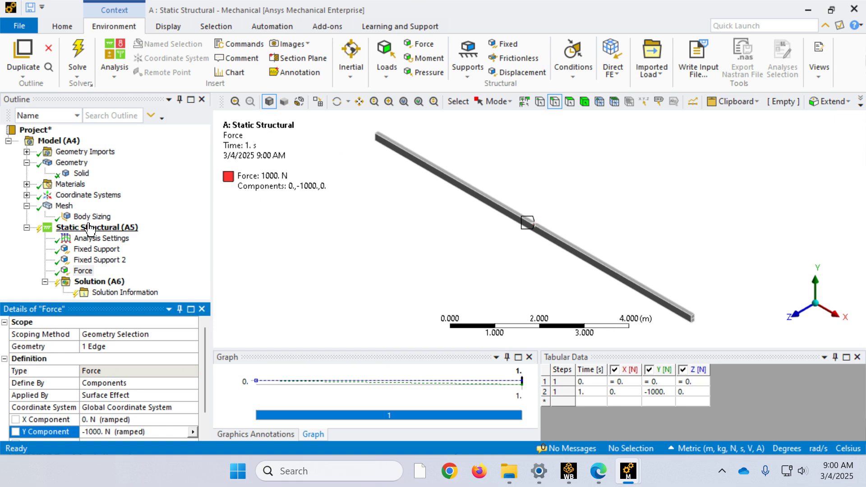
left_click(74, 227)
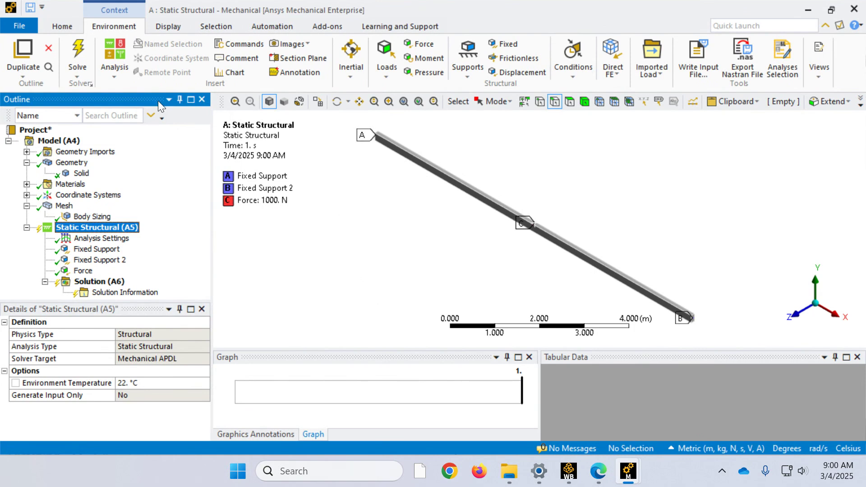
left_click(78, 56)
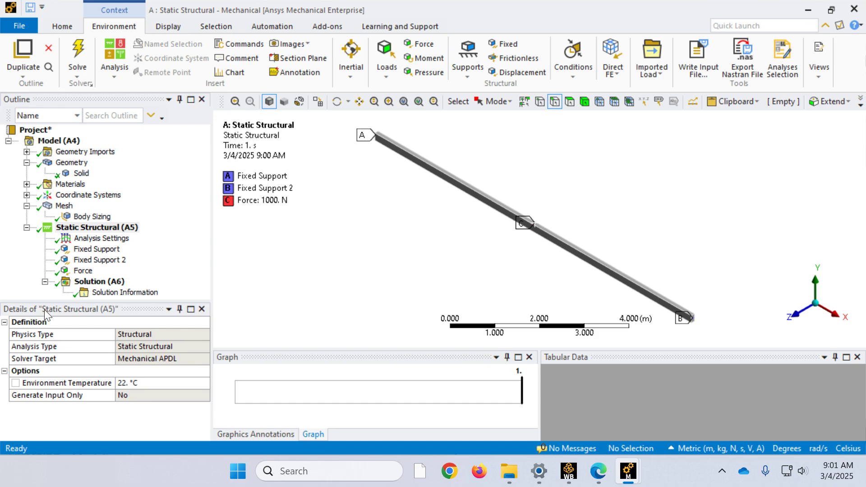
Step: Add a directional deformation result for all bodies to the solution
left_click(97, 282)
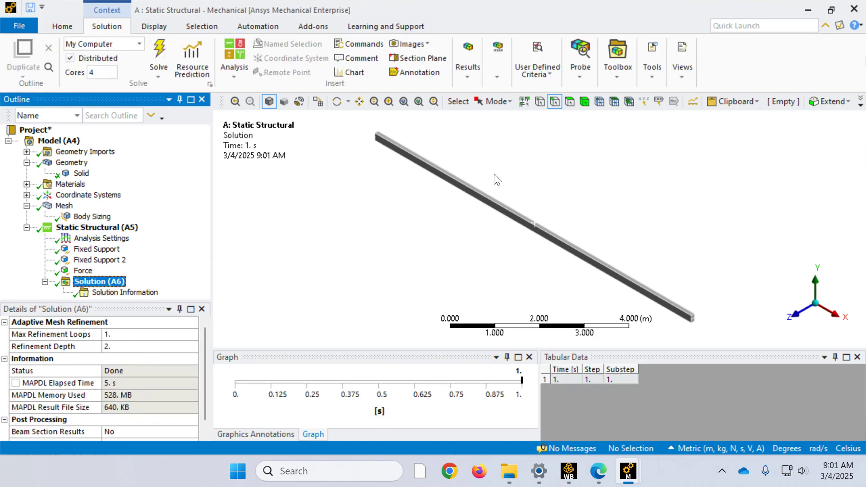
left_click(464, 69)
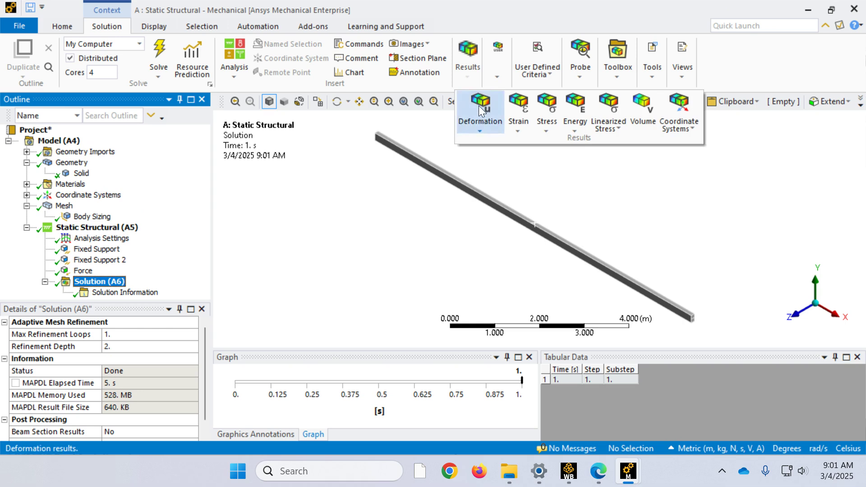
left_click(478, 120)
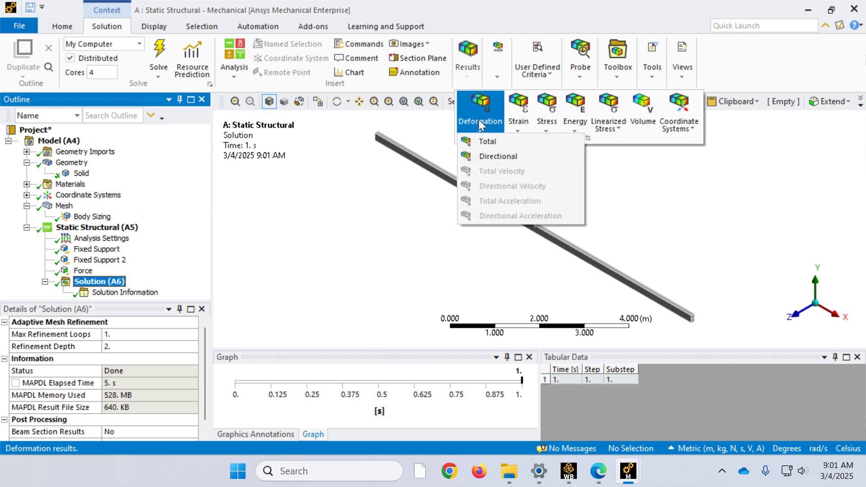
left_click(482, 157)
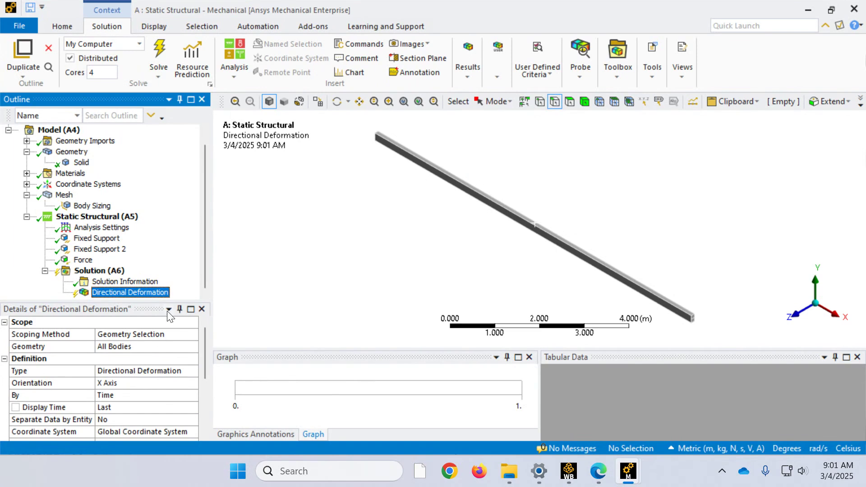
Step: Duplicate the directional deformation without results and set the copy's orientation to Y Axis
right_click(146, 294)
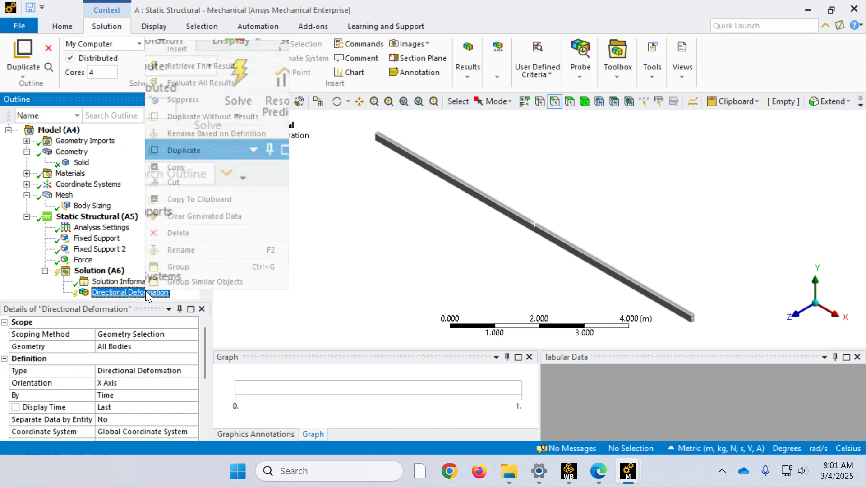
left_click(196, 117)
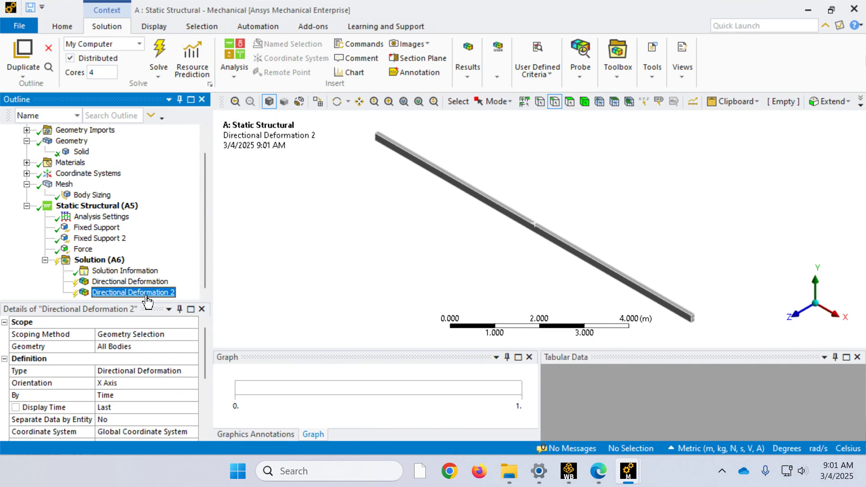
left_click(118, 382)
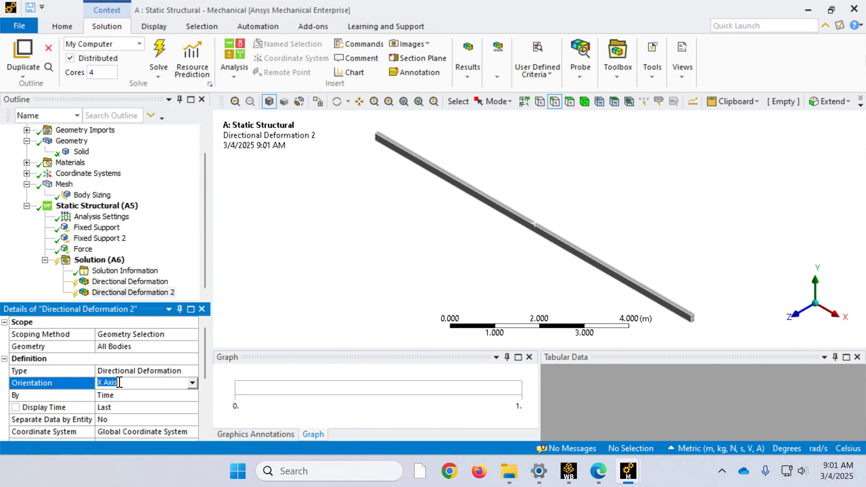
left_click(192, 383)
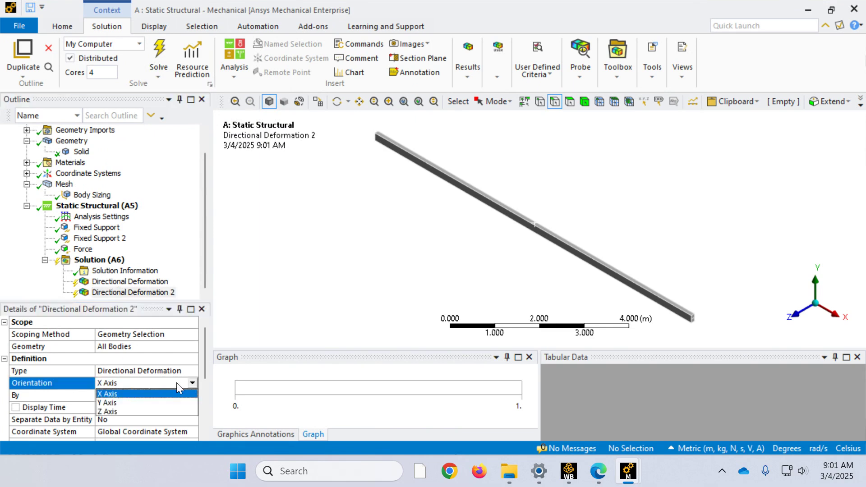
left_click(139, 401)
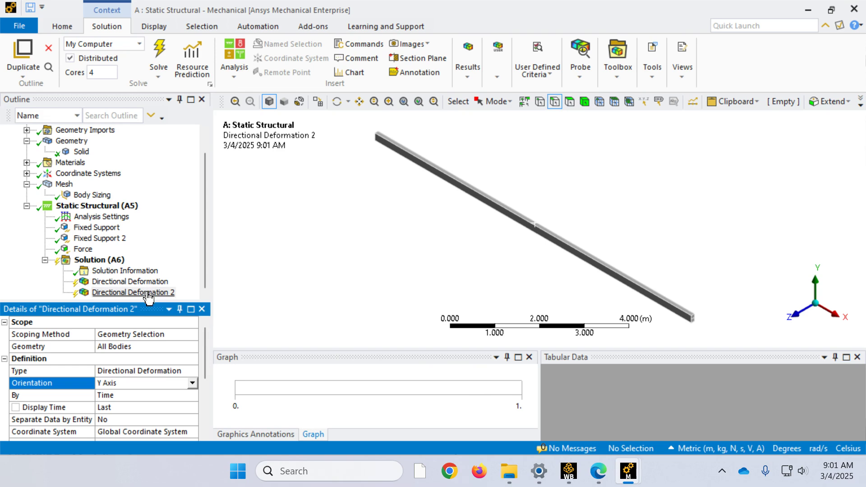
Step: Rename both directional deformation results based on their definition
right_click(148, 293)
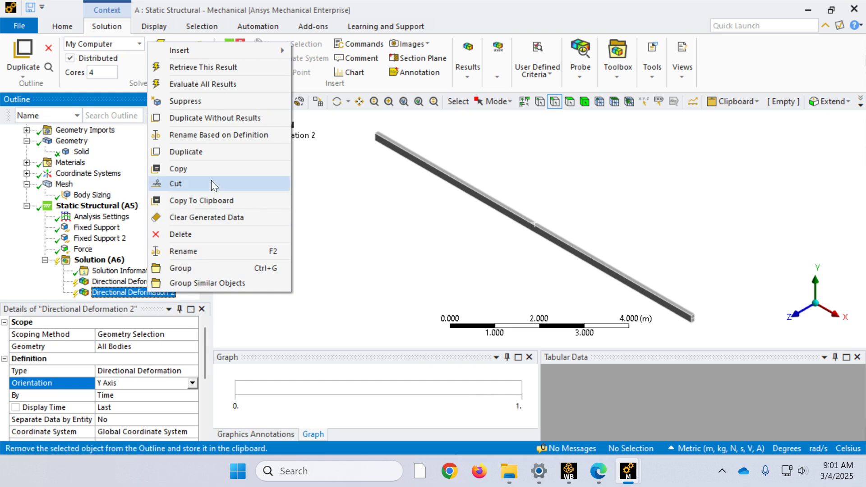
left_click(221, 135)
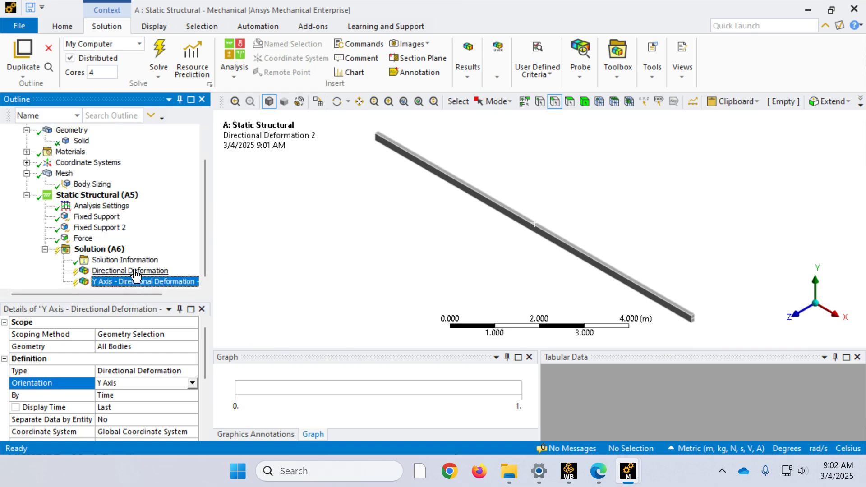
right_click(136, 272)
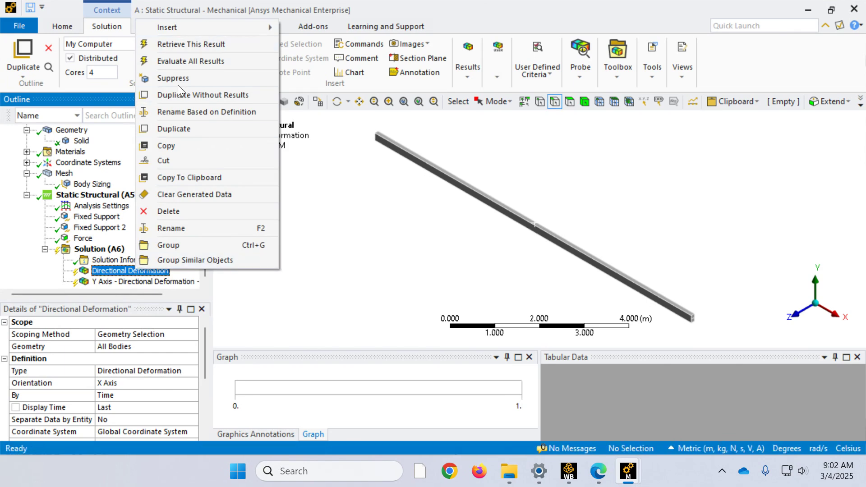
left_click(176, 113)
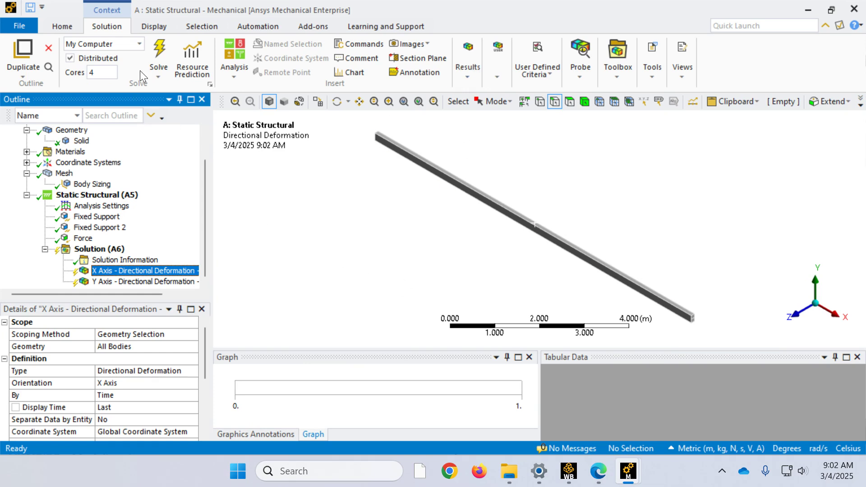
Step: Evaluate the deformation results and animate the X-axis directional deformation of the beam
left_click(160, 52)
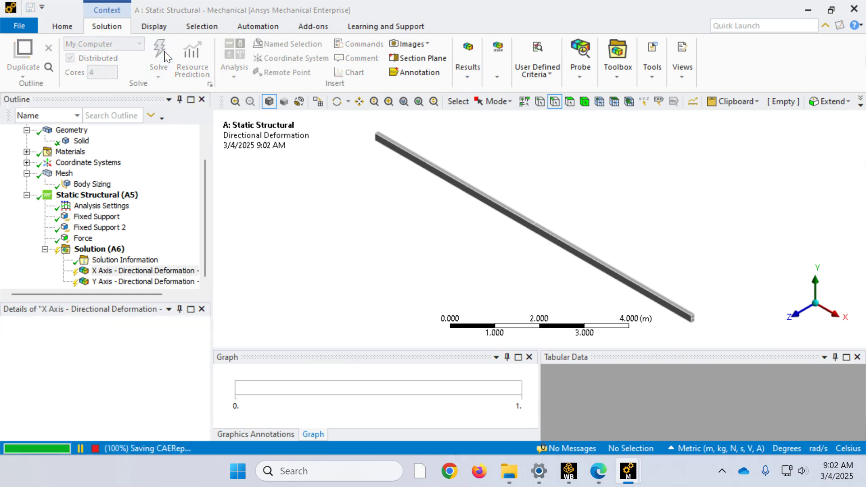
left_click(797, 314)
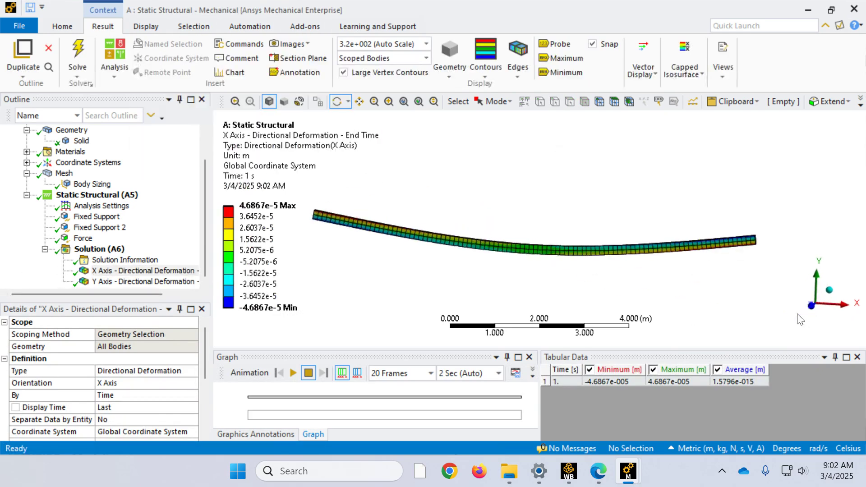
left_click(294, 372)
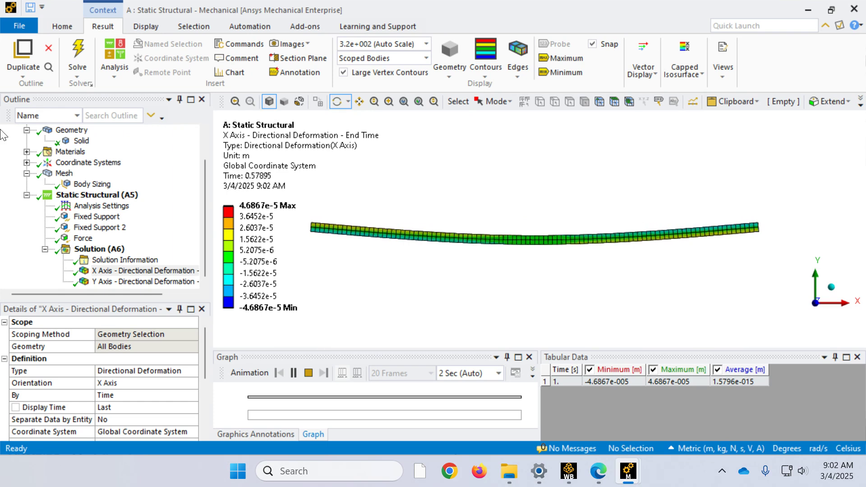
scroll(318, 214, "up", 5)
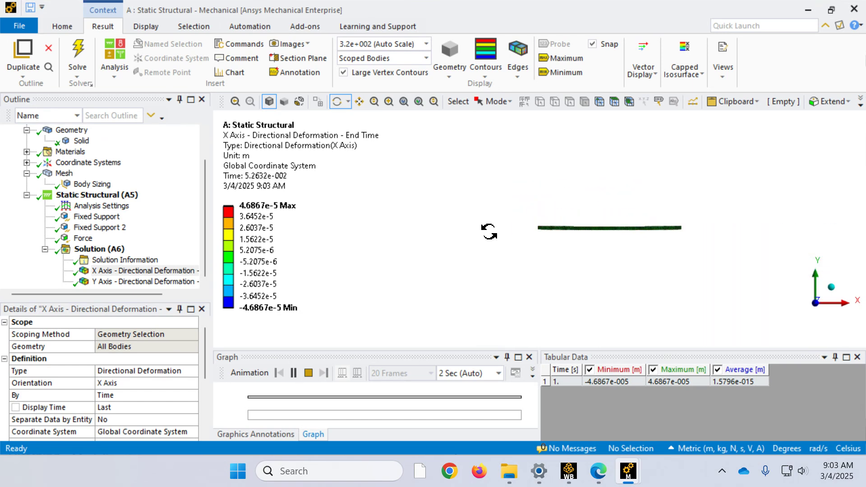
Step: Stop the deformation animation and examine the X-axis deformation contours at the beam's end near the origin
scroll(586, 229, "up", 3)
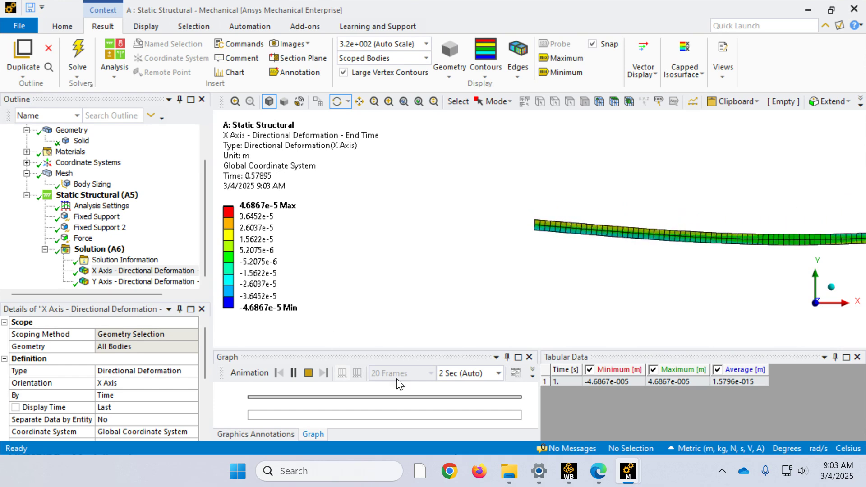
left_click(308, 373)
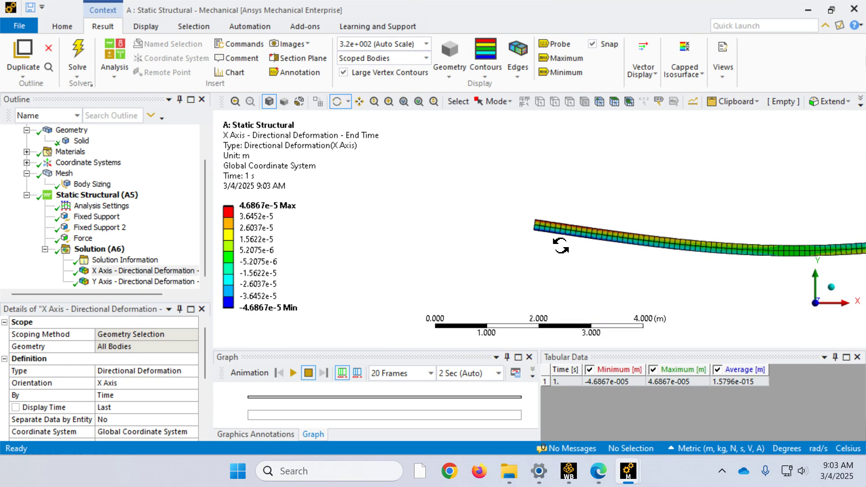
right_click_drag(550, 255, 527, 207)
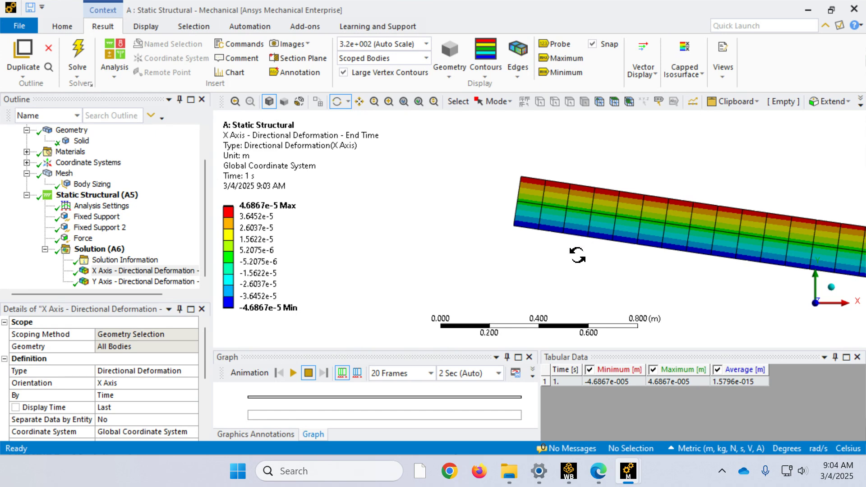
left_click(249, 217)
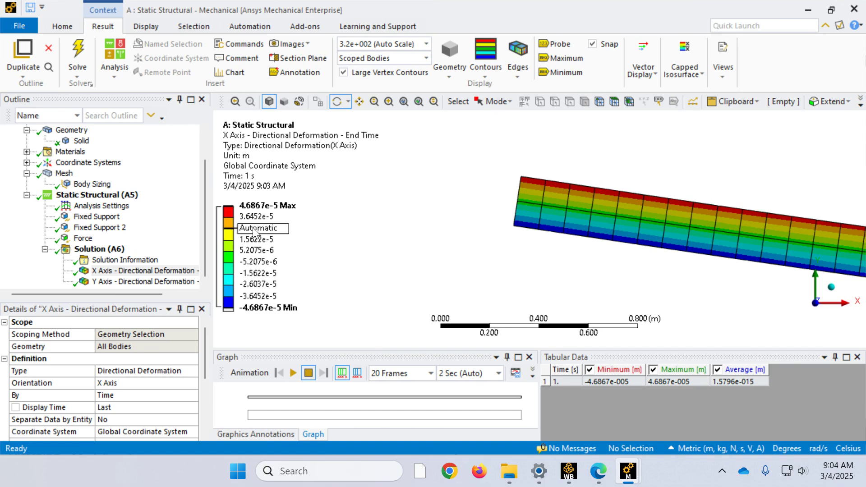
Step: Display the Y-axis directional deformation and label its minimum on the beam
left_click(108, 282)
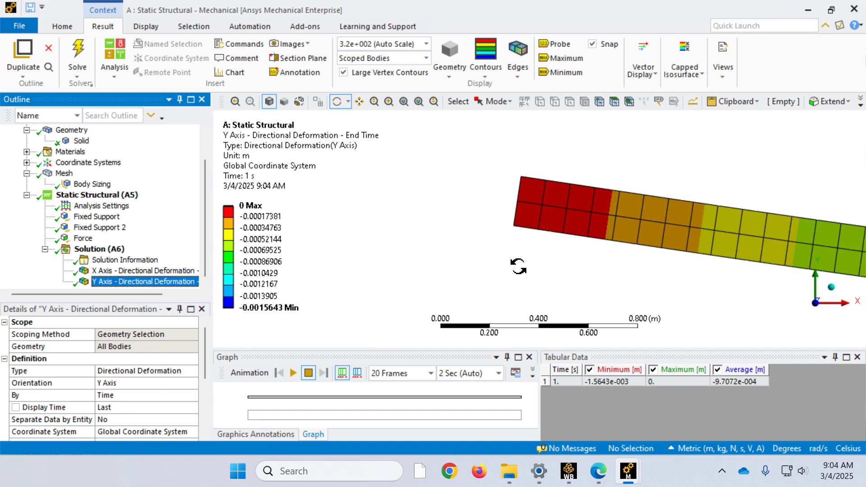
key("F7")
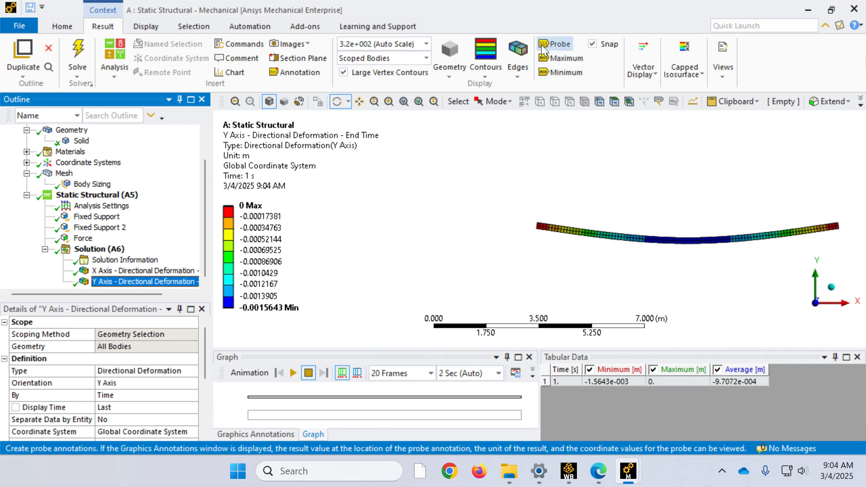
left_click(553, 70)
right_click_drag(697, 269, 675, 210)
right_click_drag(559, 254, 526, 195)
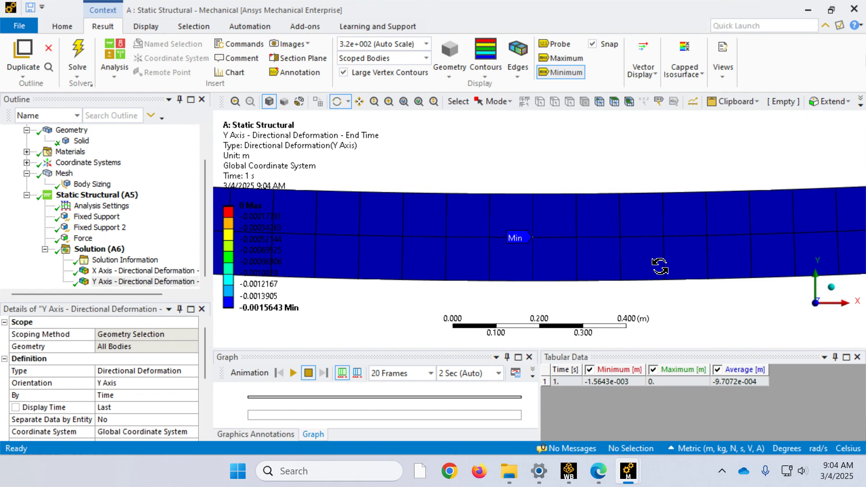
scroll(636, 200, "down", 5)
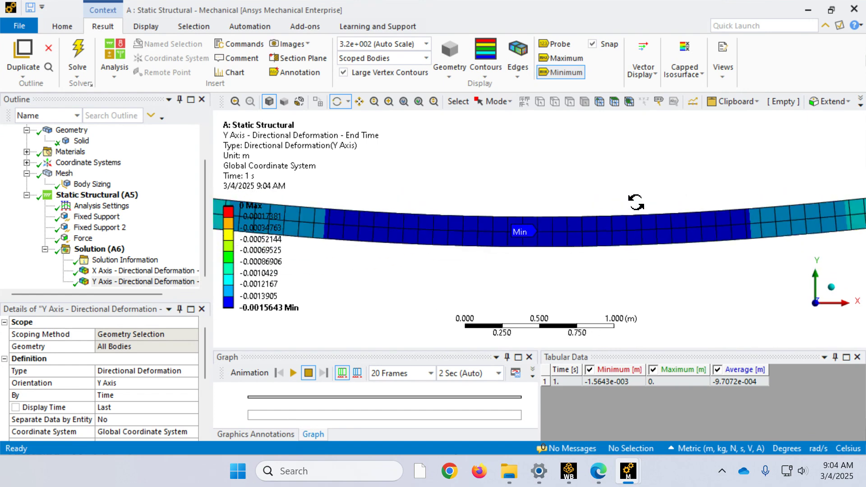
scroll(593, 202, "down", 3)
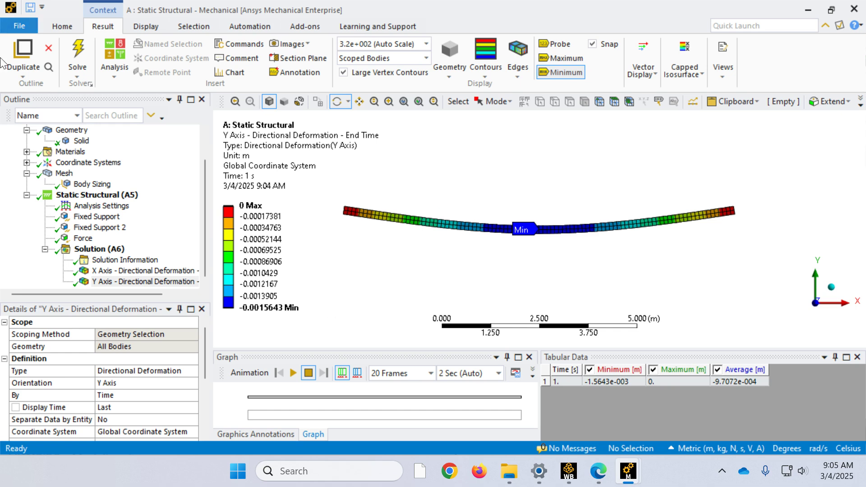
Step: Suppress the second fixed support
left_click(100, 228)
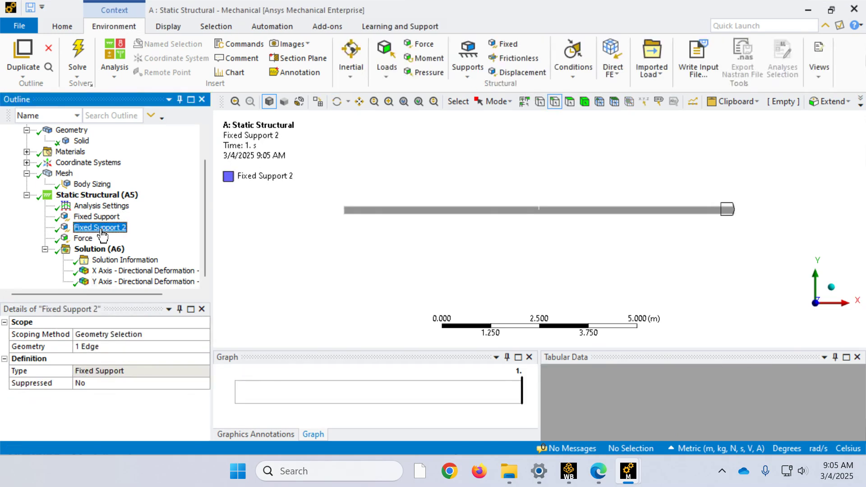
right_click(103, 233)
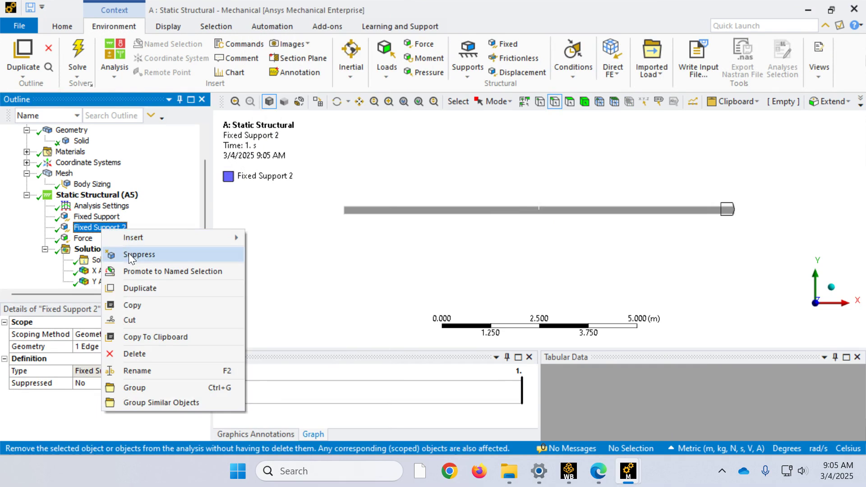
left_click(128, 252)
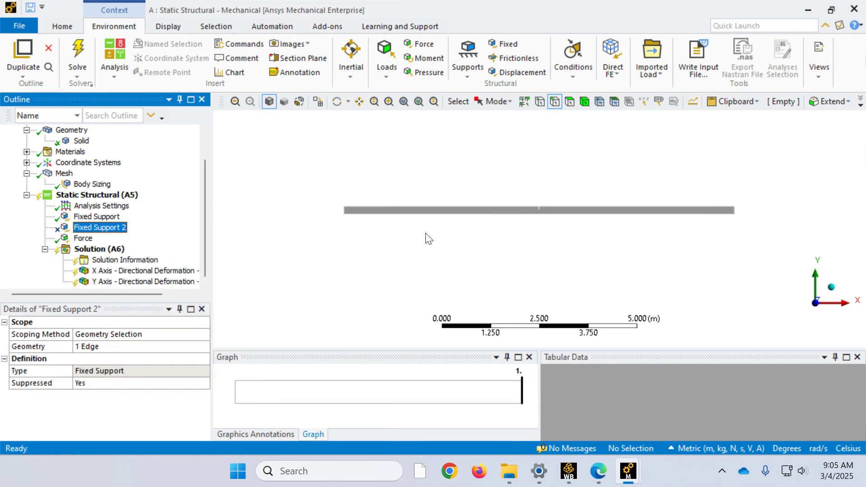
Step: Add a displacement support scoped to the mid-height edge of the end face at the beam's +X end
left_click(515, 72)
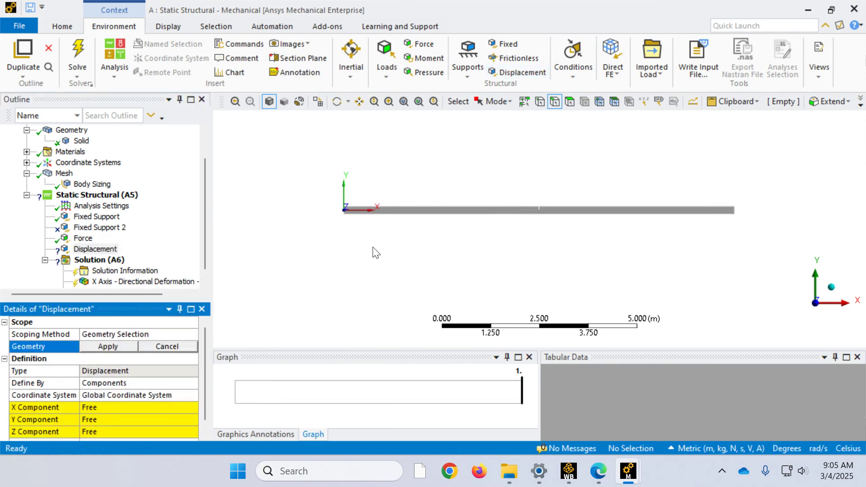
right_click_drag(757, 231, 735, 203)
middle_click_drag(479, 213, 421, 215)
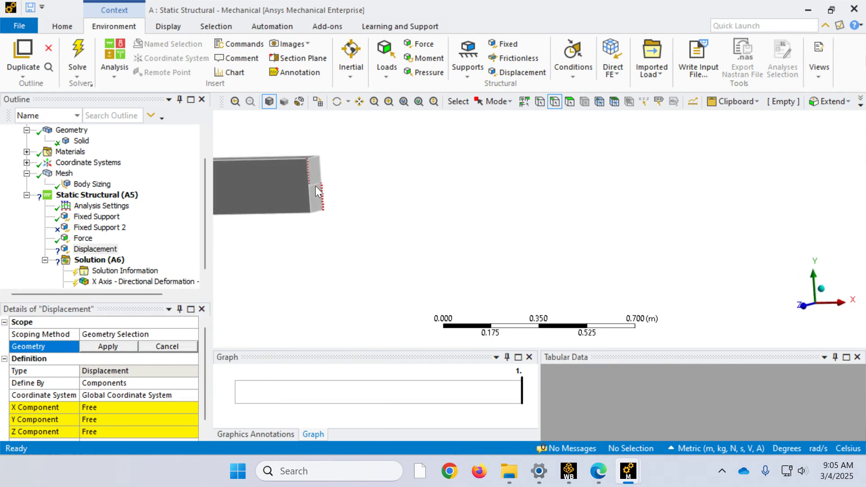
right_click_drag(339, 243, 294, 151)
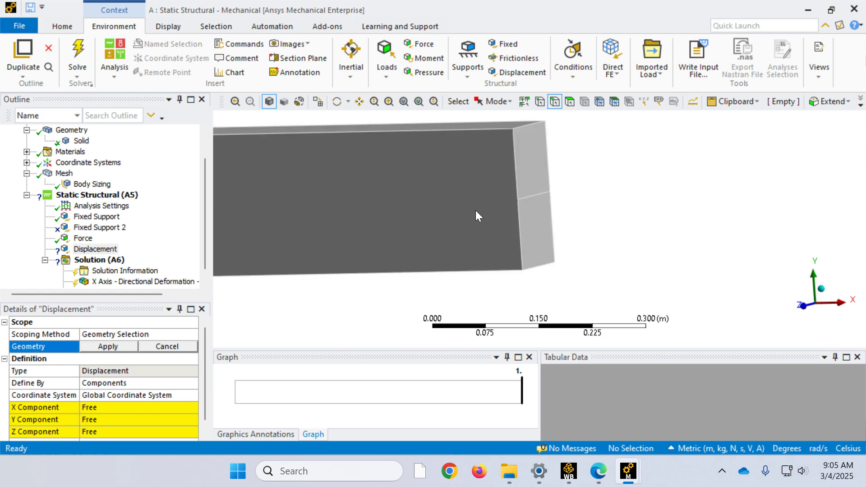
left_click(534, 195)
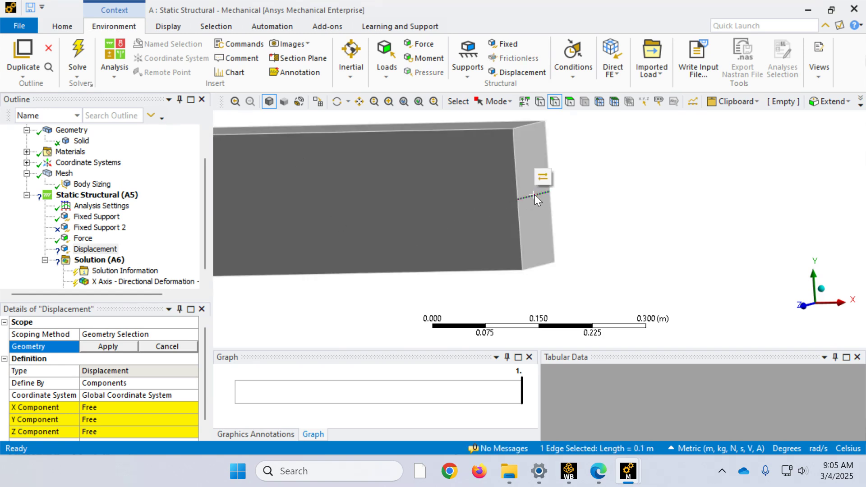
left_click(96, 346)
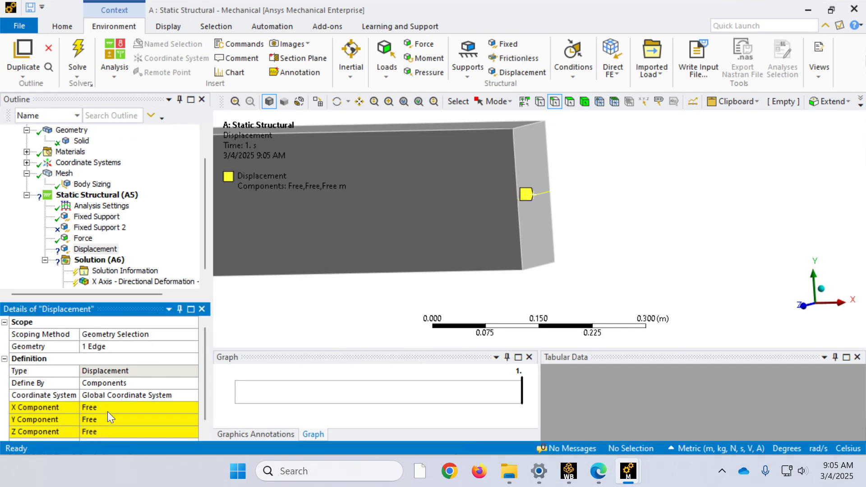
Step: Set the displacement support's Y and Z components to 0 m
left_click(117, 420)
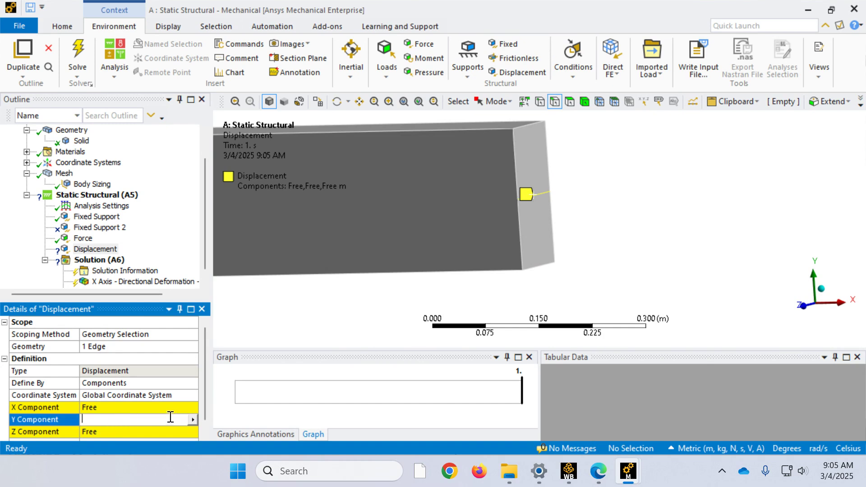
type("0")
left_click(96, 433)
type("0")
key("Return")
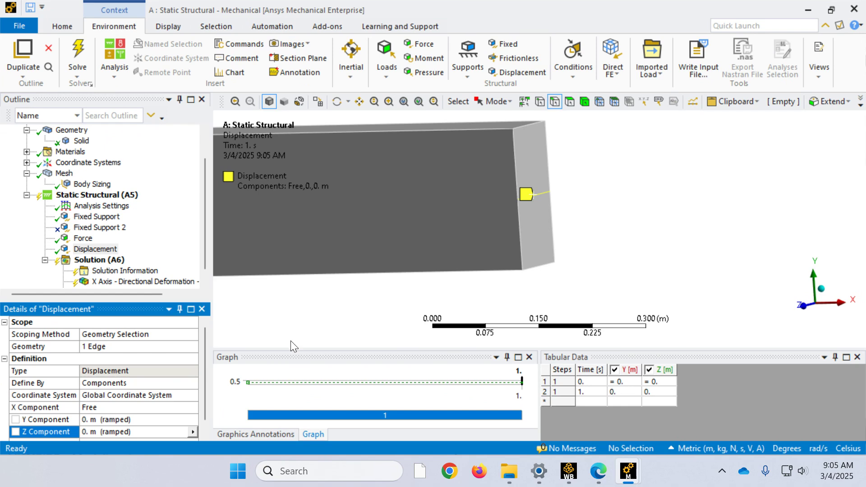
Step: Solve the model with the displacement support and view the whole beam in the XY plane
scroll(297, 200, "down", 6)
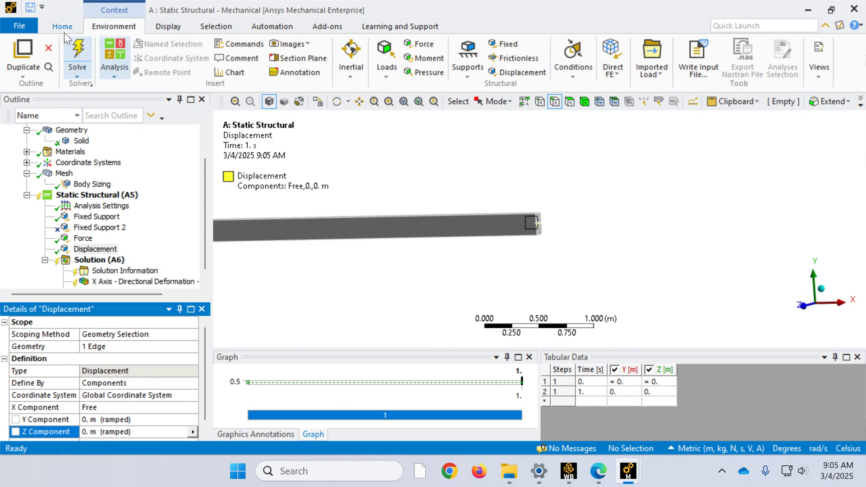
left_click(76, 48)
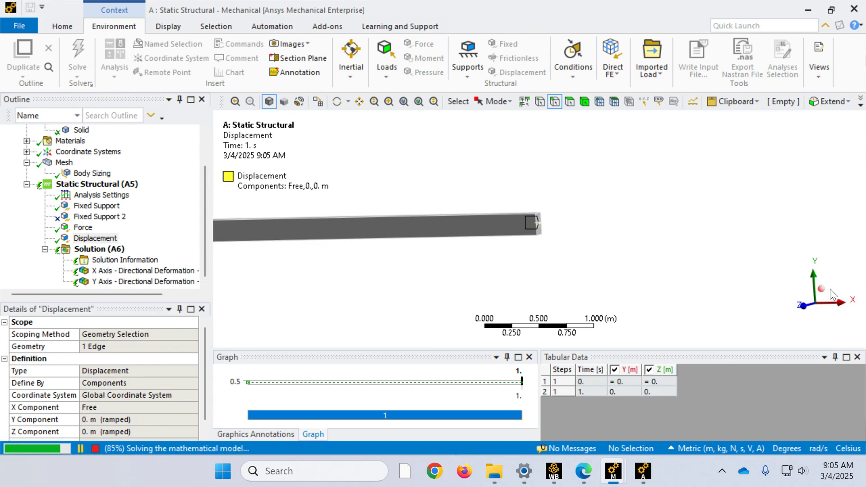
left_click(815, 312)
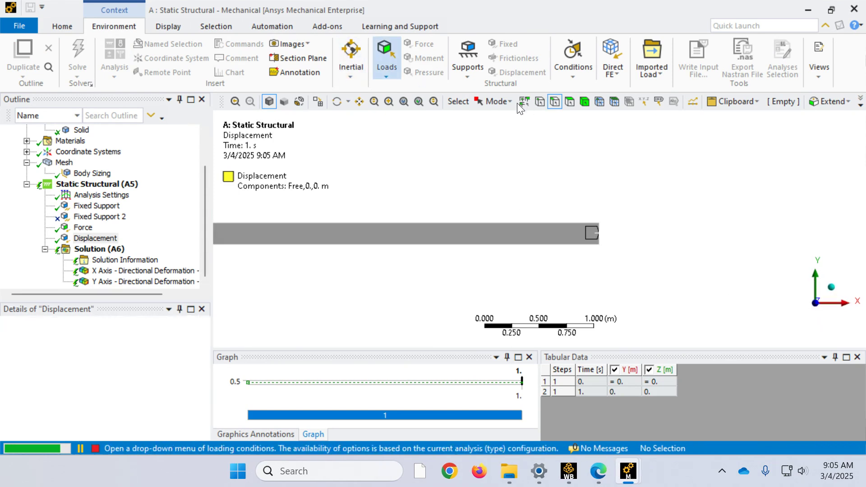
left_click(404, 100)
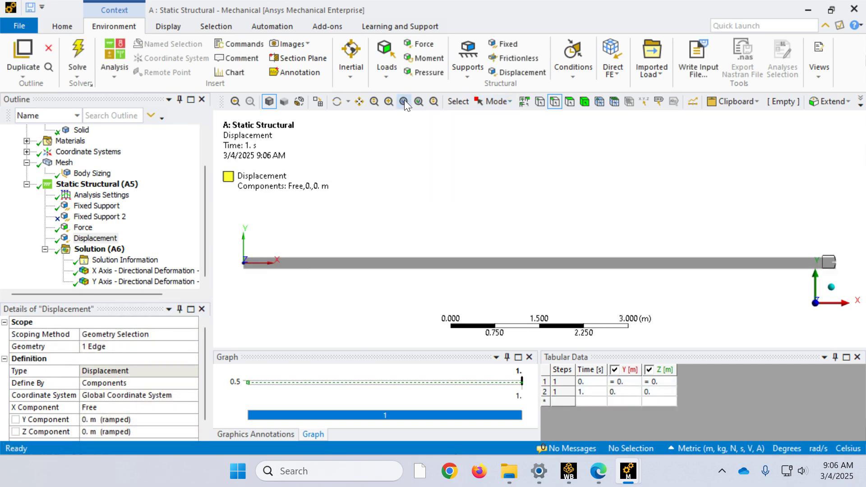
Step: Animate the X-axis deformation, compare it with the Y-axis deformation, and review the displacement support's definition
left_click(116, 271)
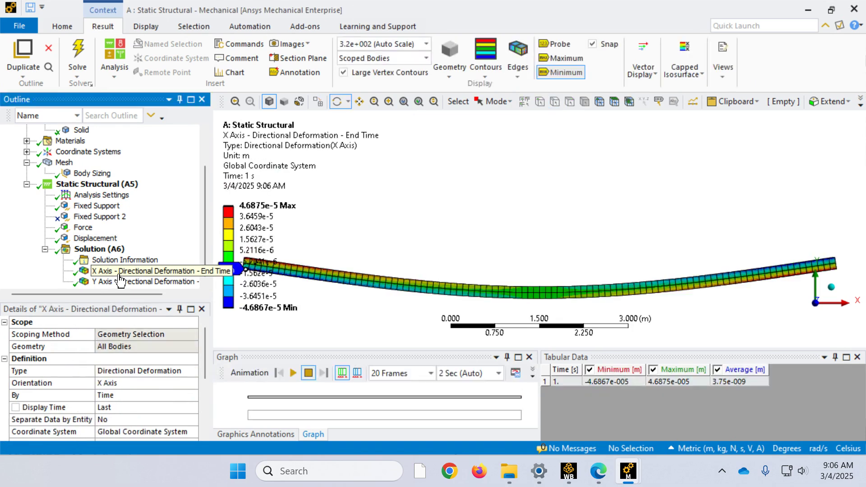
left_click(294, 372)
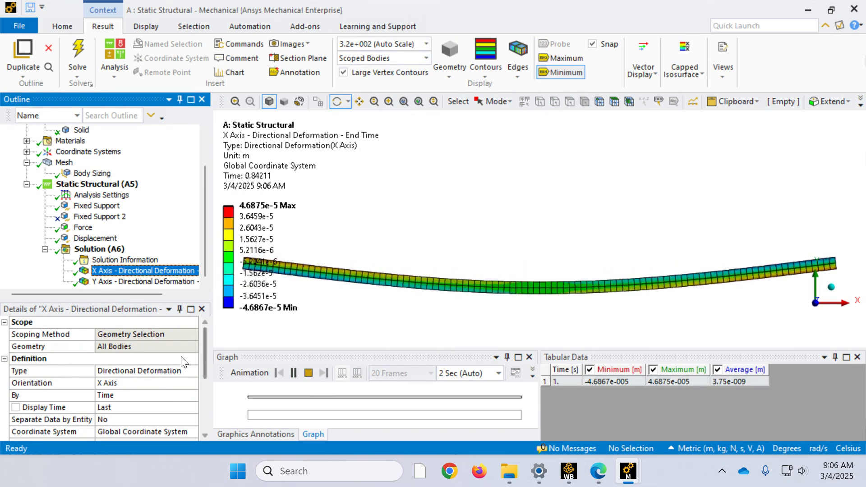
left_click(146, 281)
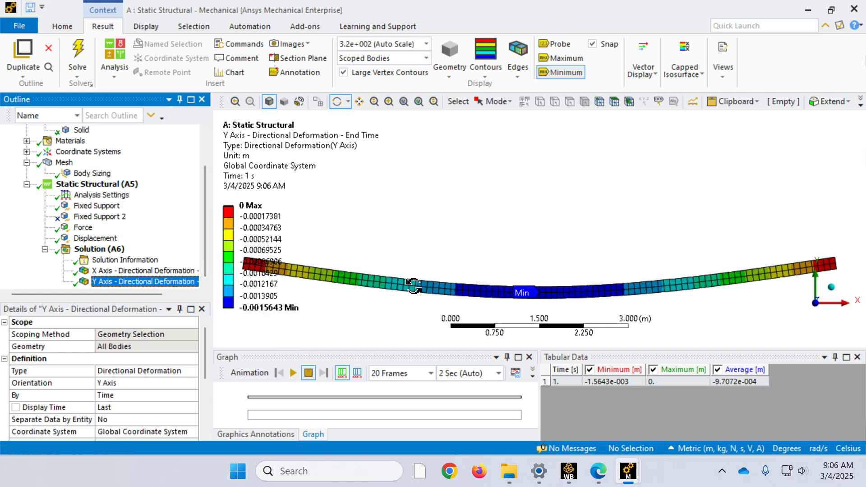
left_click(162, 270)
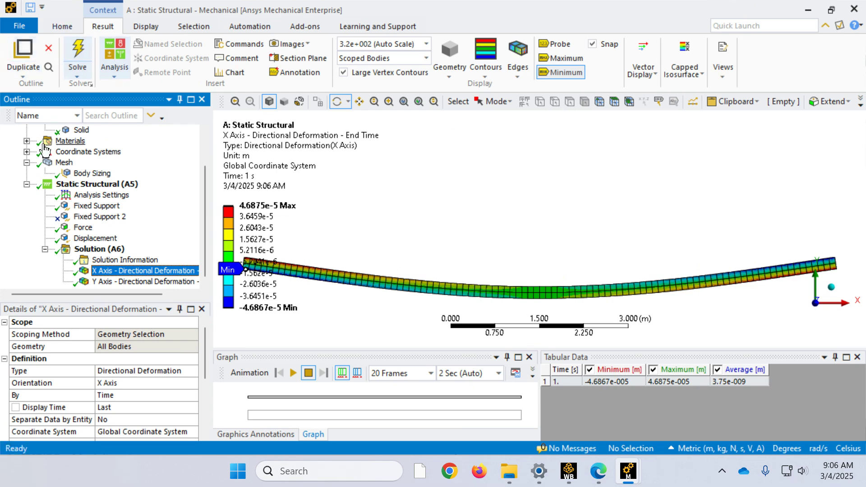
left_click(95, 238)
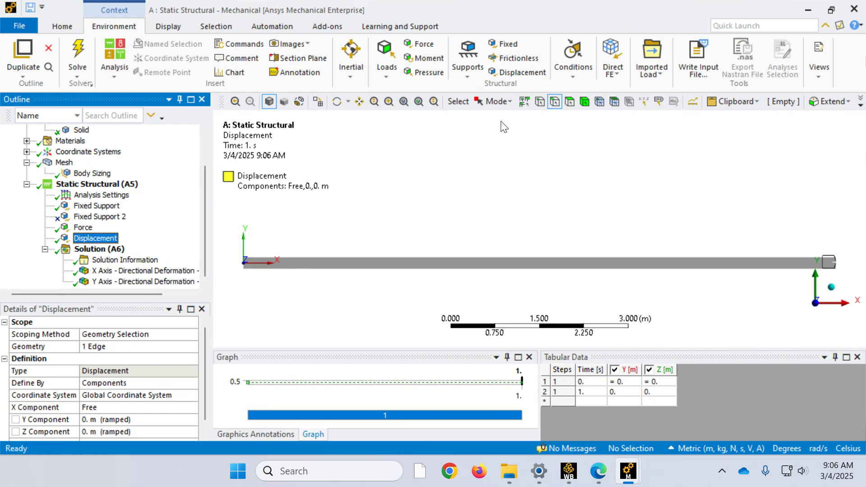
Step: Add a force reaction probe to the solution for the Fixed Support boundary condition
left_click(99, 248)
left_click(585, 66)
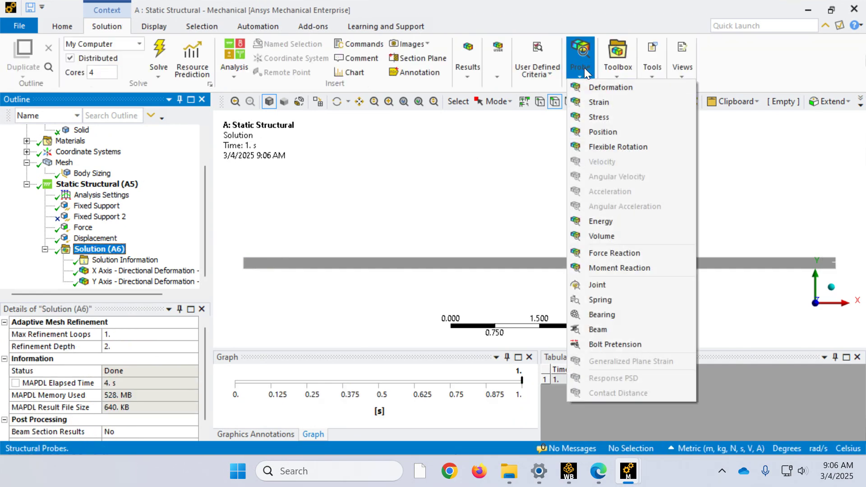
left_click(595, 256)
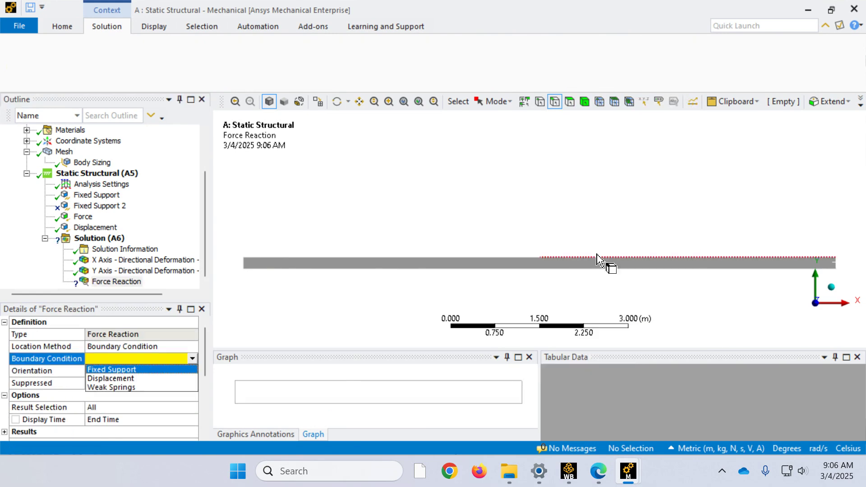
left_click(112, 369)
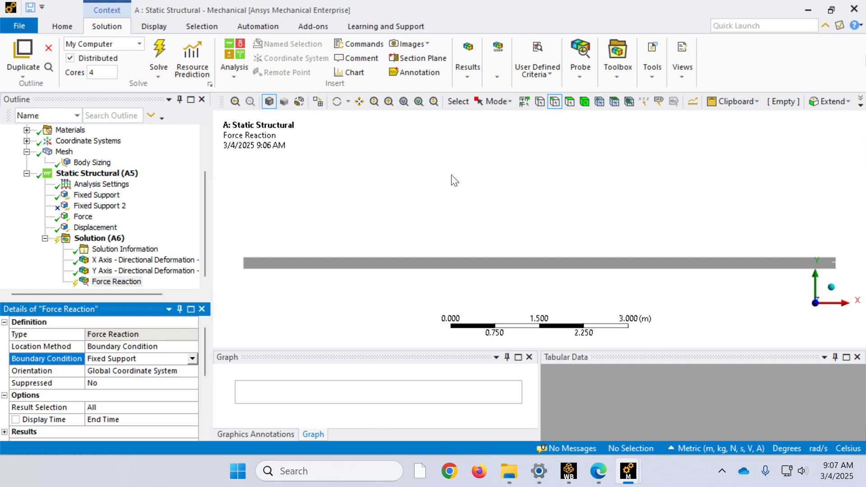
Step: Add a second force reaction probe for the Displacement boundary condition
left_click(578, 68)
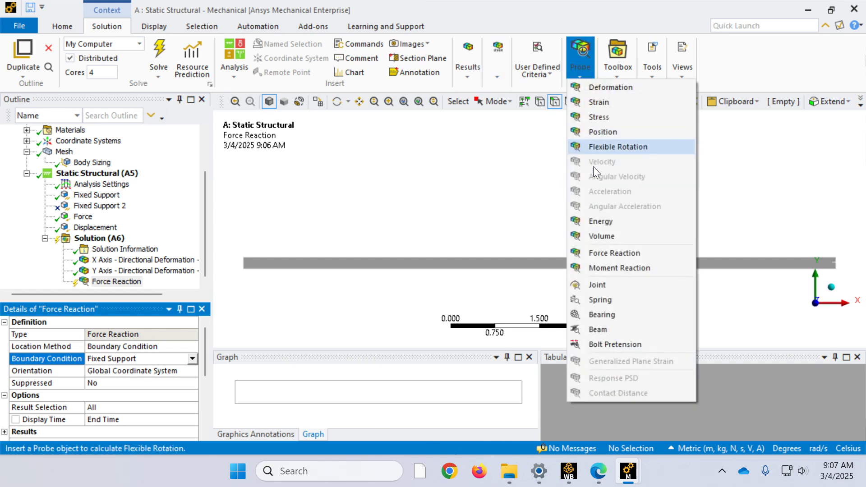
left_click(591, 251)
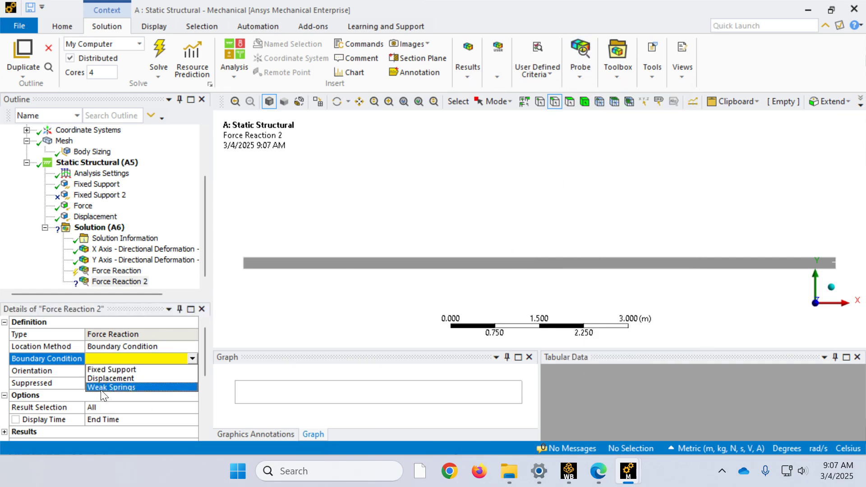
left_click(110, 378)
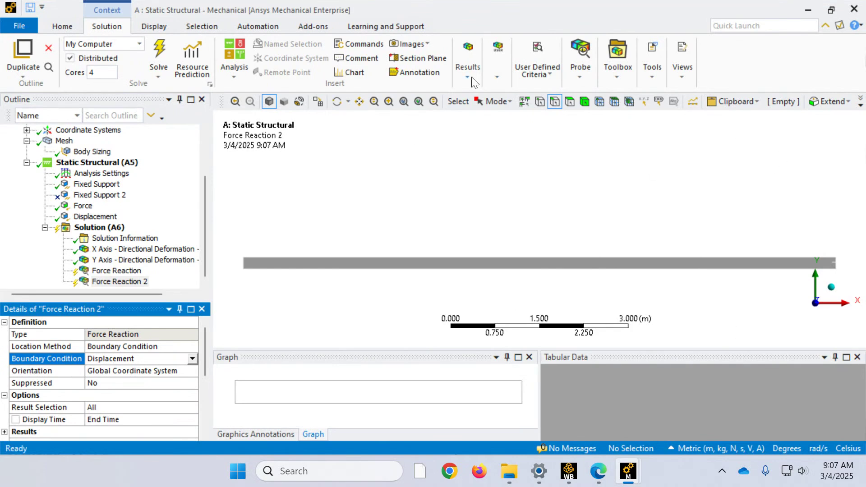
Step: Add a deformation probe to the solution and scope it to the short midspan edge across the beam's top face
left_click(572, 64)
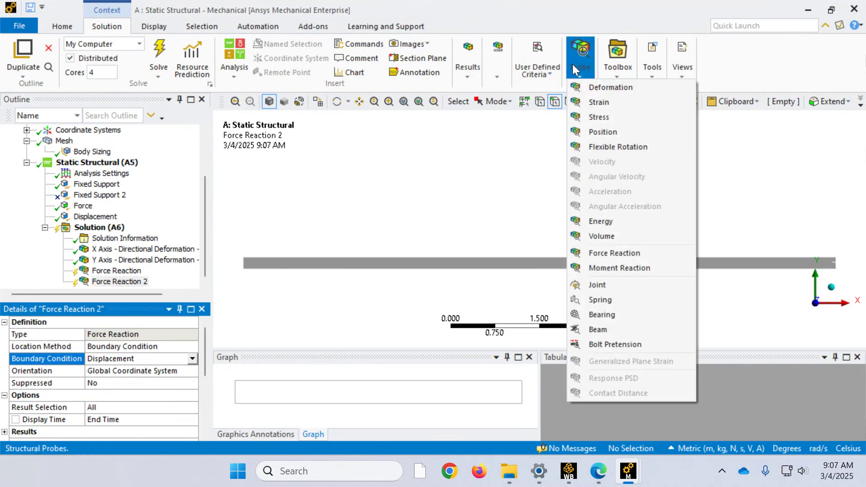
left_click(609, 88)
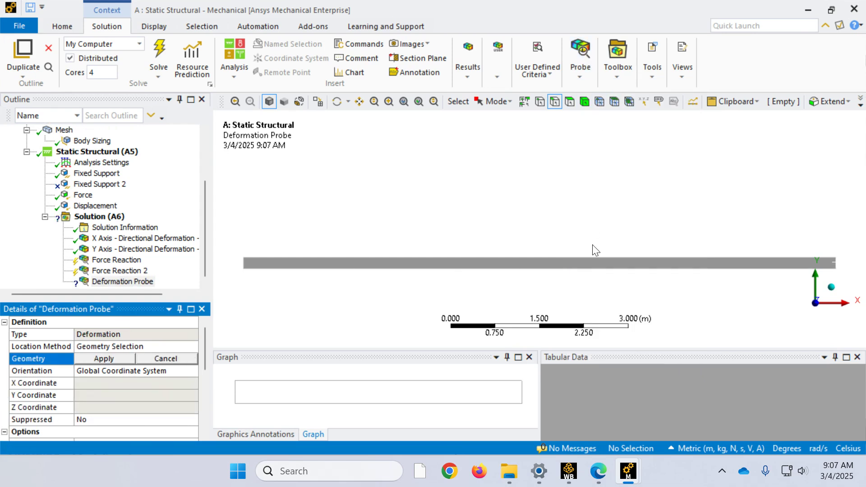
scroll(555, 287, "up", 3)
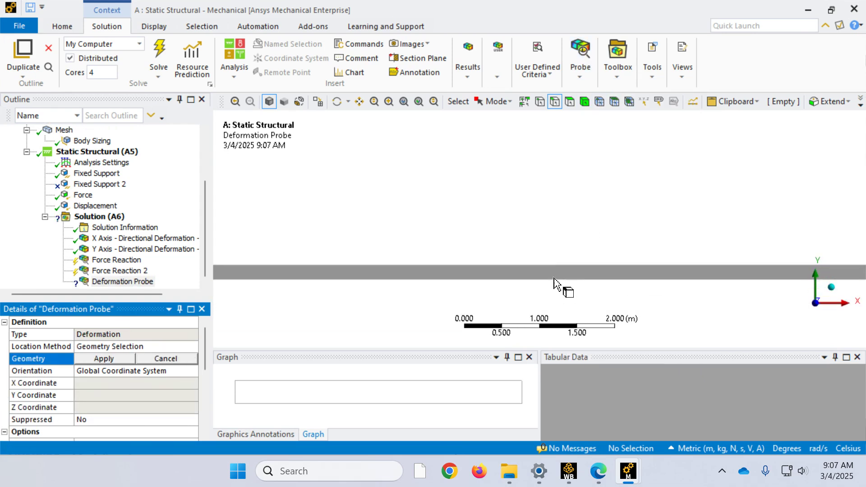
middle_click_drag(554, 239, 559, 286)
scroll(545, 281, "up", 3)
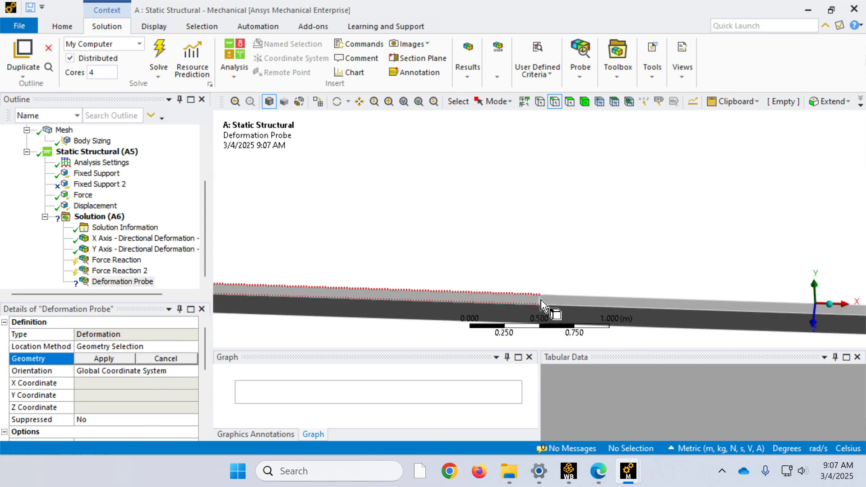
left_click(540, 299)
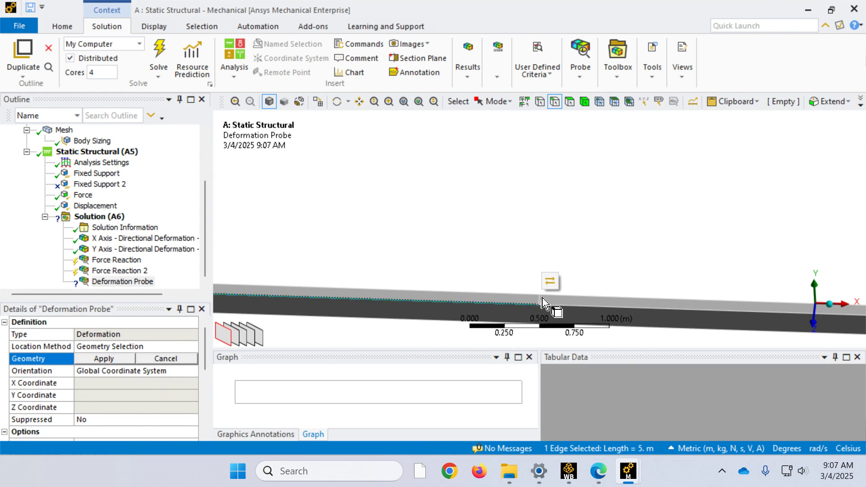
left_click(541, 300)
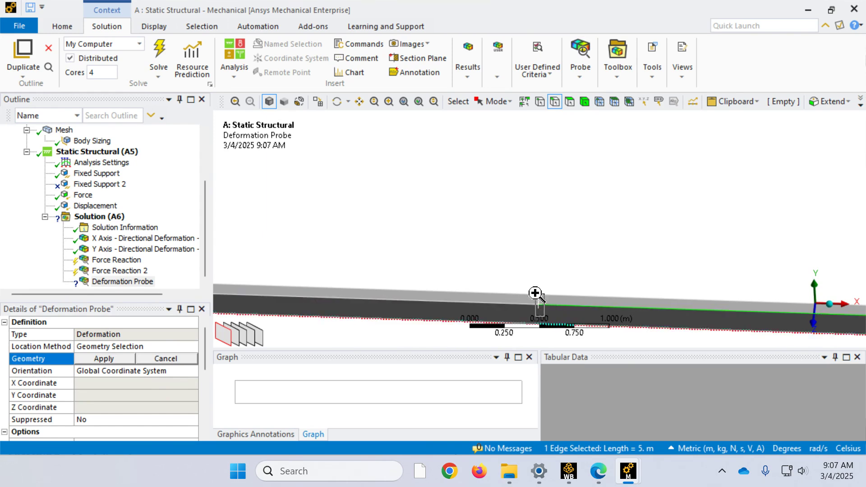
scroll(535, 294, "up", 5)
left_click(540, 211)
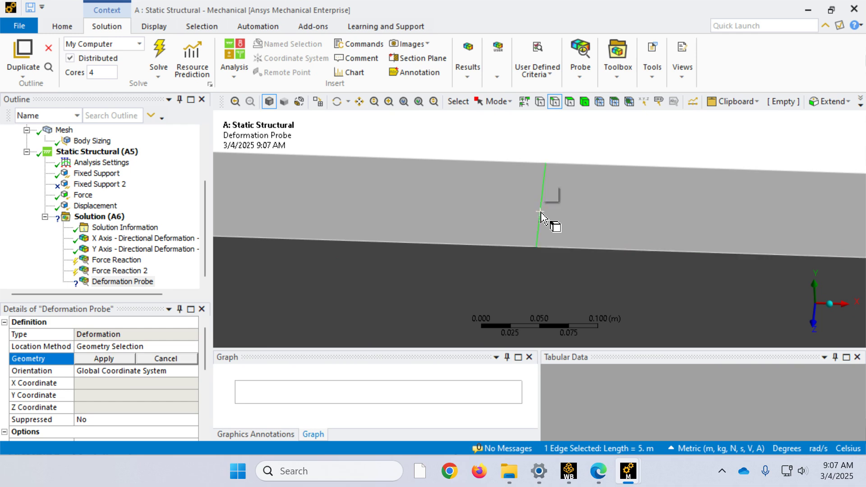
left_click(114, 358)
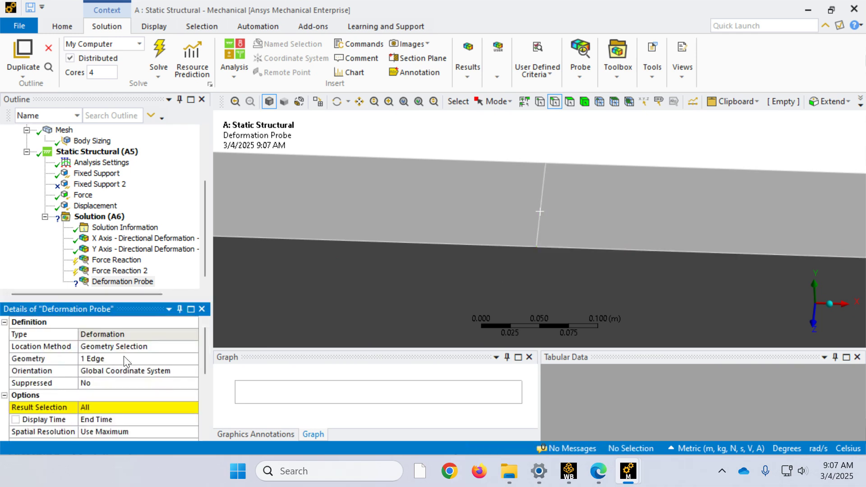
Step: Set the deformation probe's result selection to Y Axis and solve the model
left_click(129, 409)
left_click(193, 407)
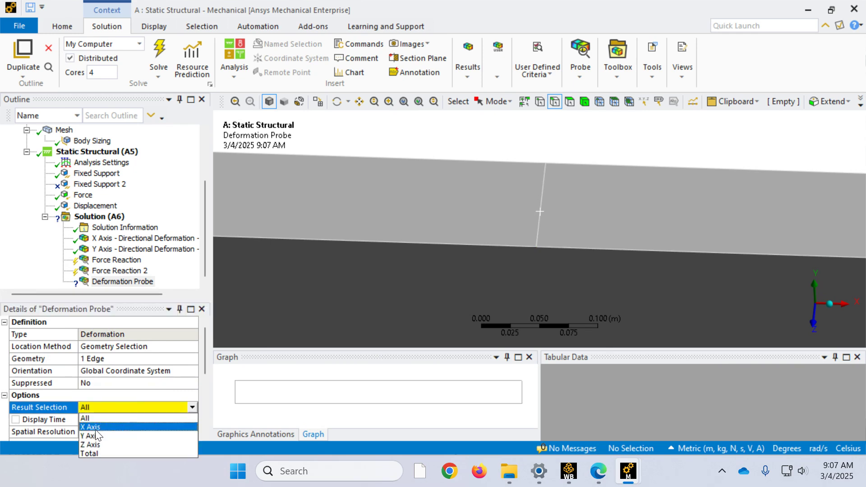
left_click(98, 436)
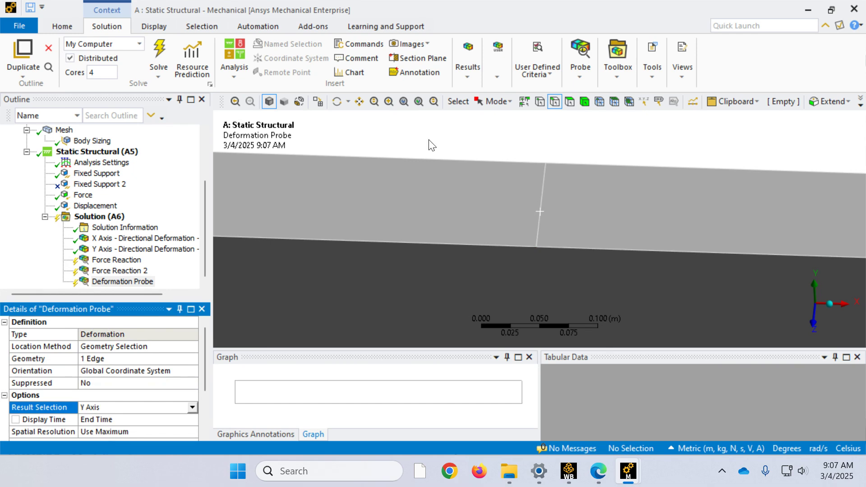
left_click(160, 47)
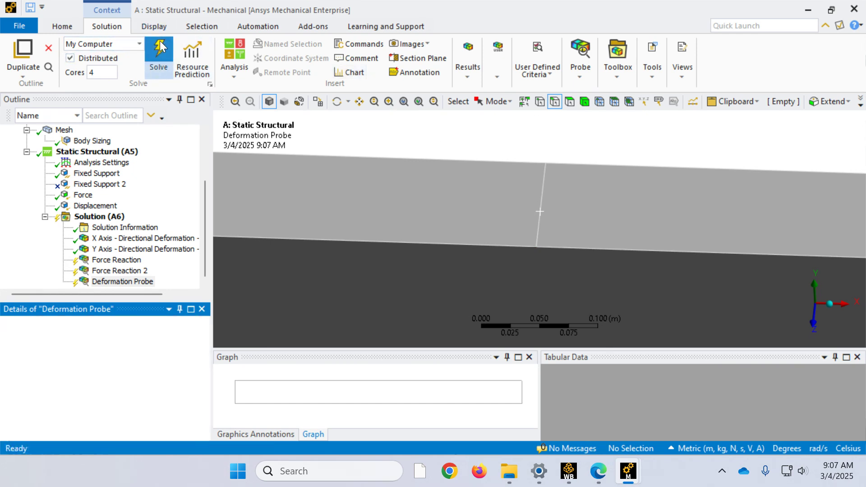
Step: Review the reaction force components at the fixed support, inspect its beam end up close, and compare the displacement support's reactions
left_click(103, 260)
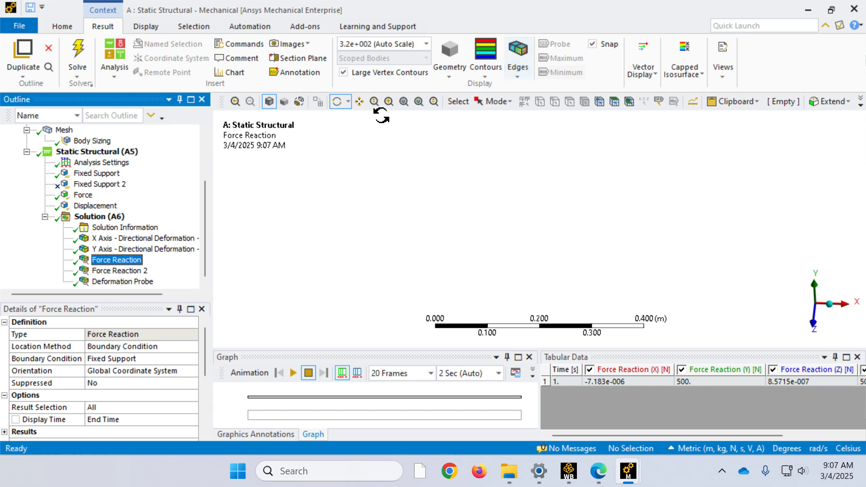
left_click(403, 101)
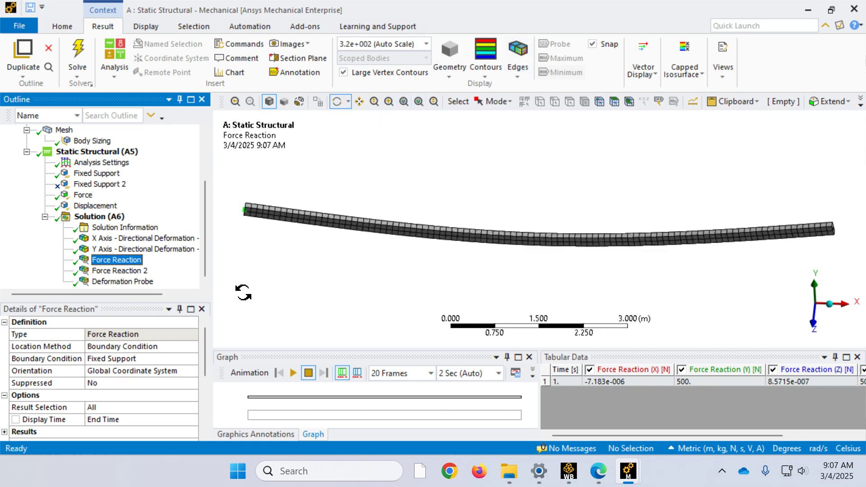
scroll(113, 367, "down", 4)
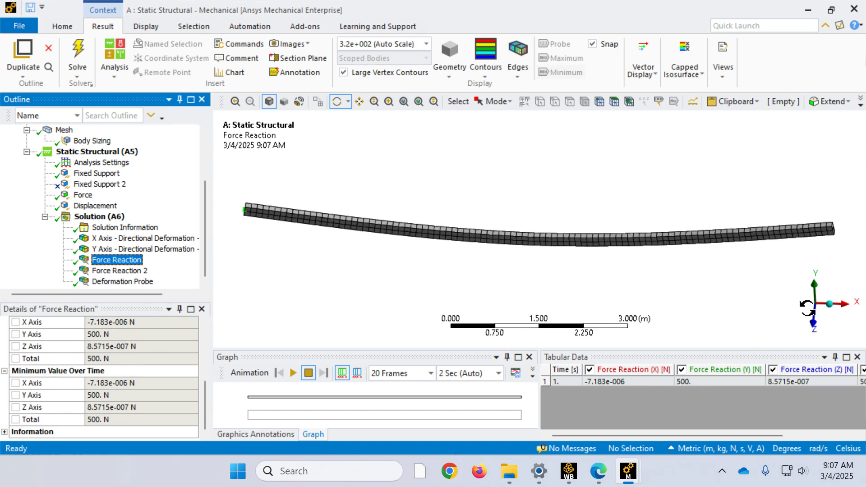
right_click_drag(270, 254, 222, 188)
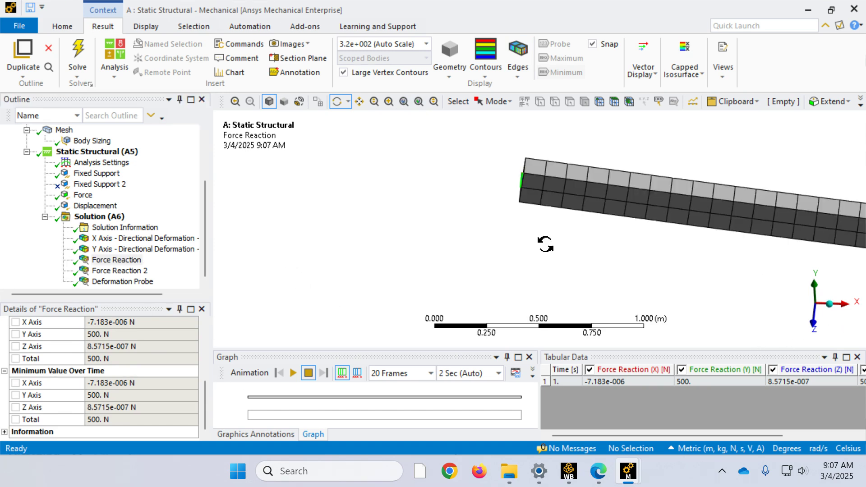
left_click_drag(535, 222, 586, 220)
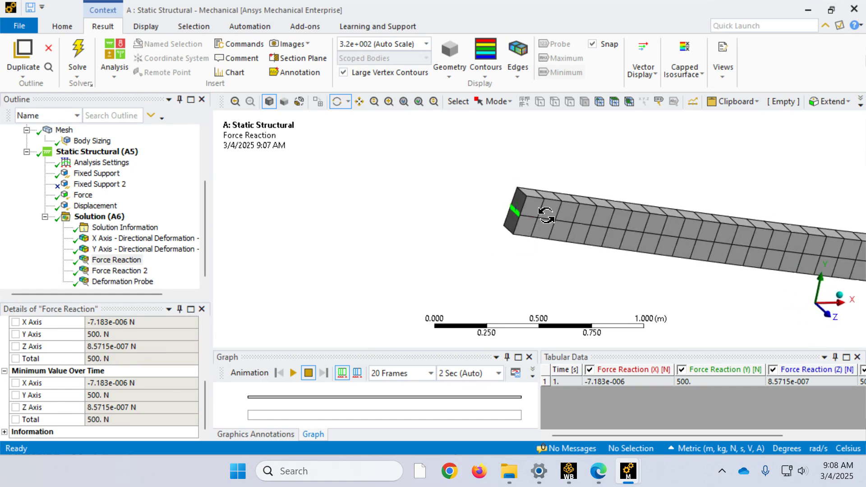
scroll(504, 232, "up", 2)
scroll(504, 230, "up", 4)
scroll(502, 230, "down", 2)
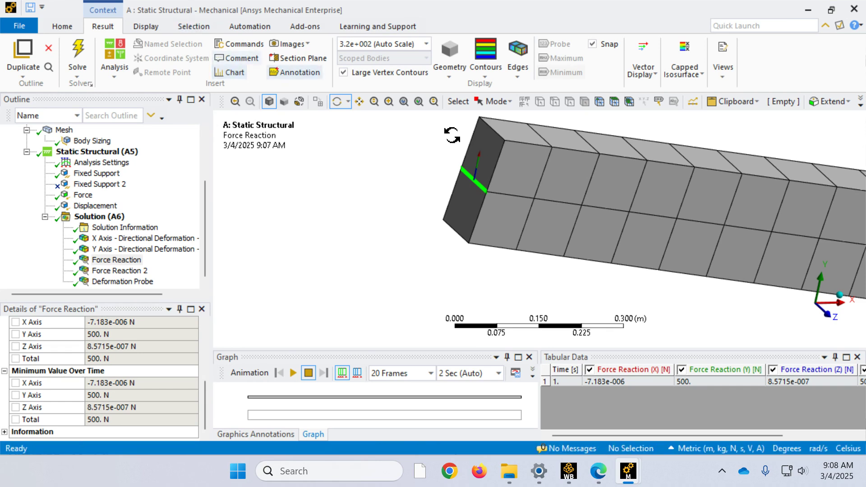
left_click(116, 270)
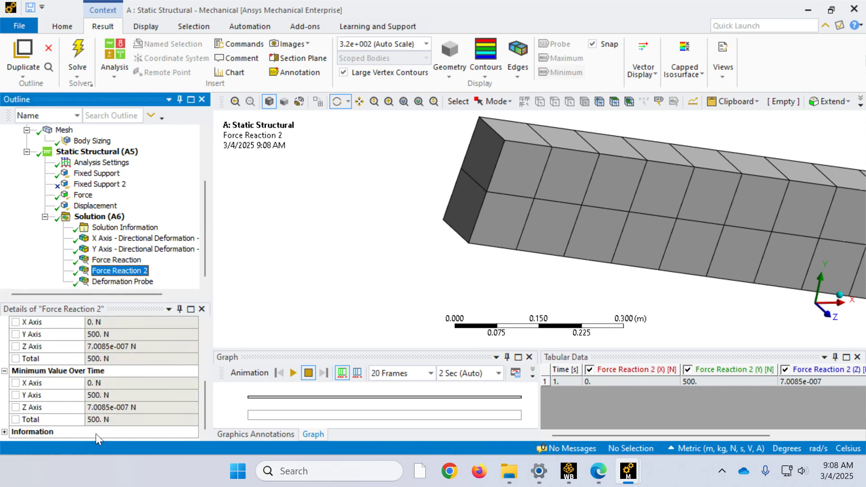
Step: Review the deformation probe's Y-axis values and its location on the deformed beam
left_click(121, 281)
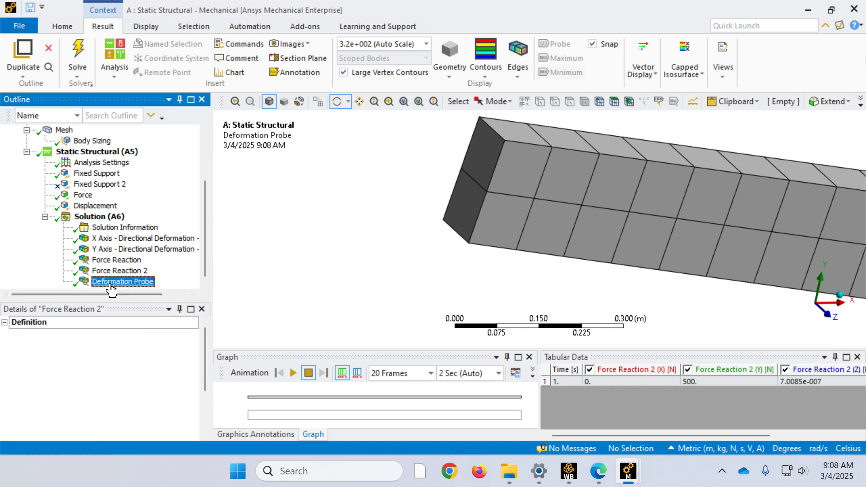
scroll(110, 396, "down", 2)
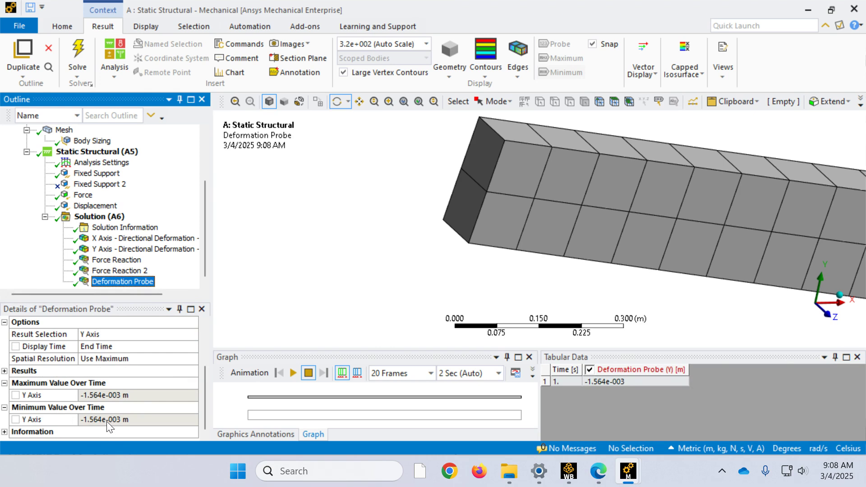
scroll(559, 167, "down", 12)
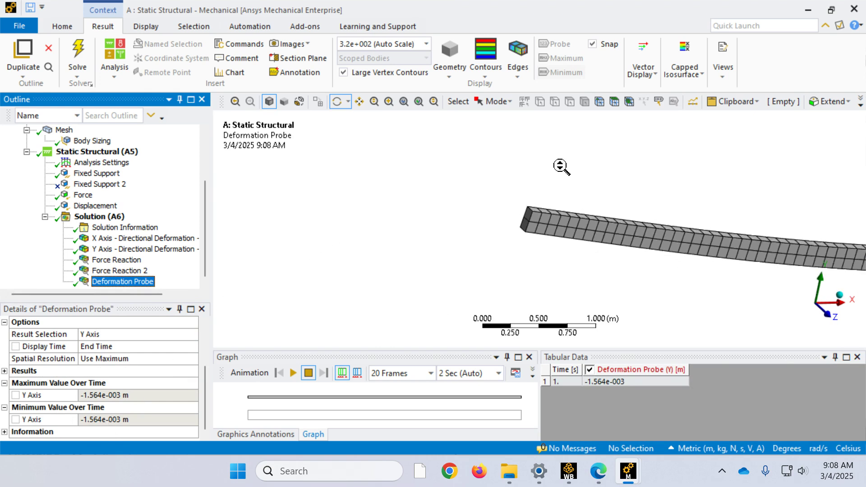
scroll(563, 162, "up", 3)
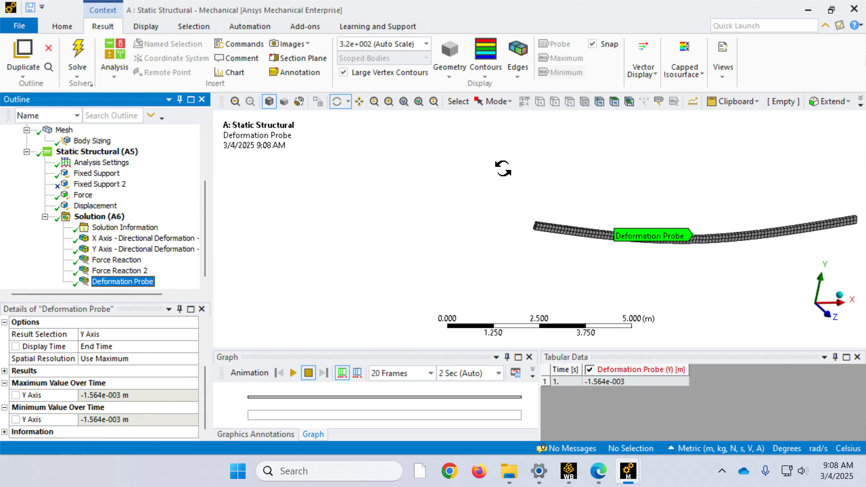
Step: Add a Normal Stress result for all bodies with X Axis orientation and solve it
left_click(88, 216)
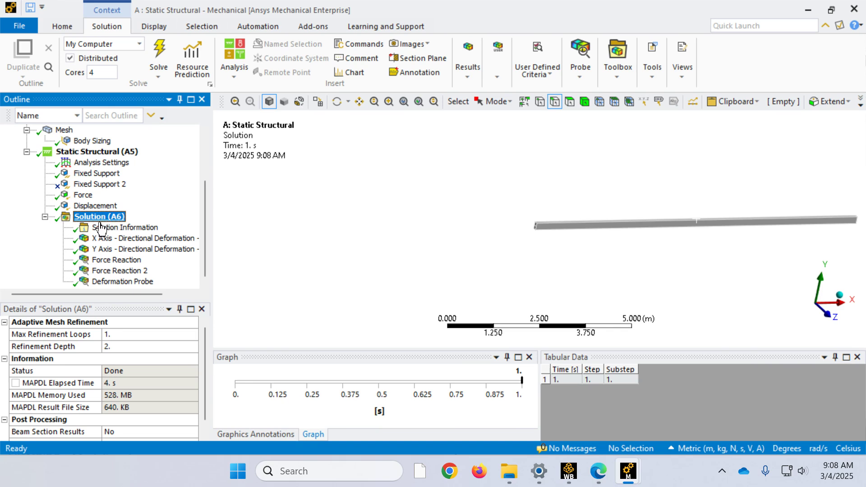
left_click(467, 56)
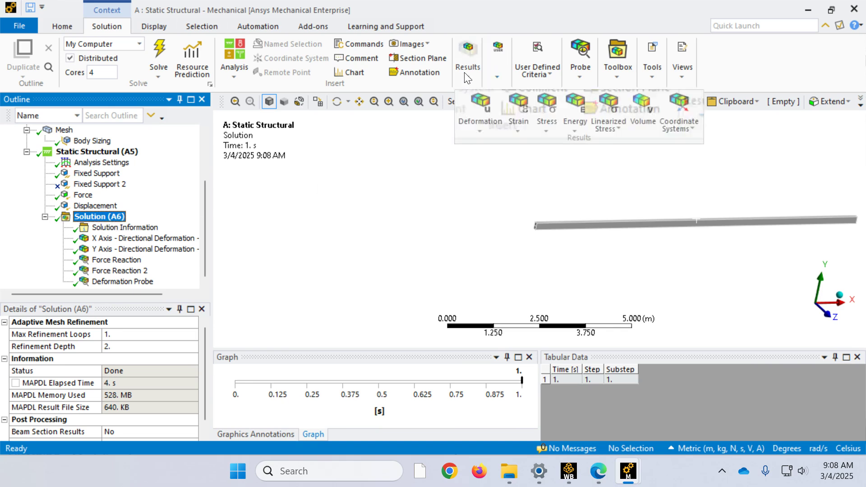
left_click(547, 116)
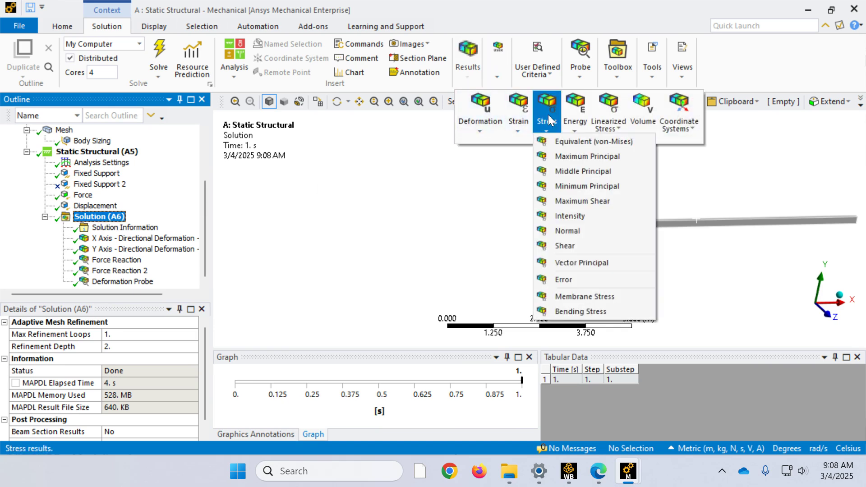
left_click(560, 231)
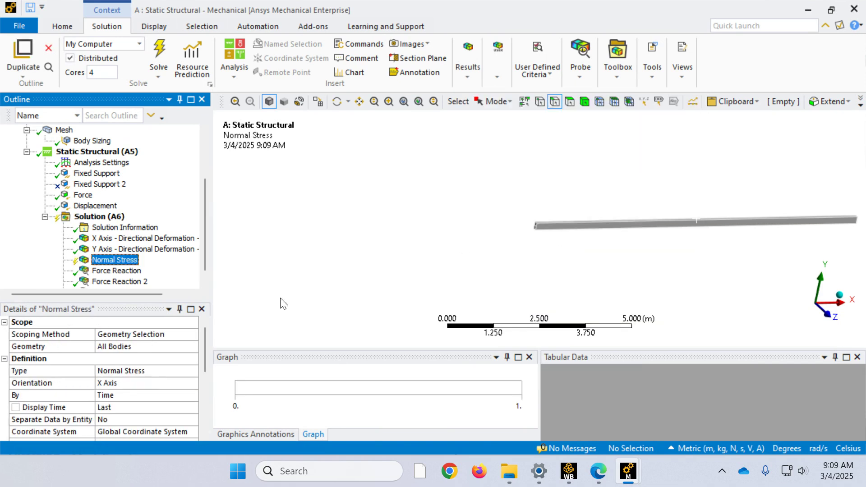
left_click(163, 383)
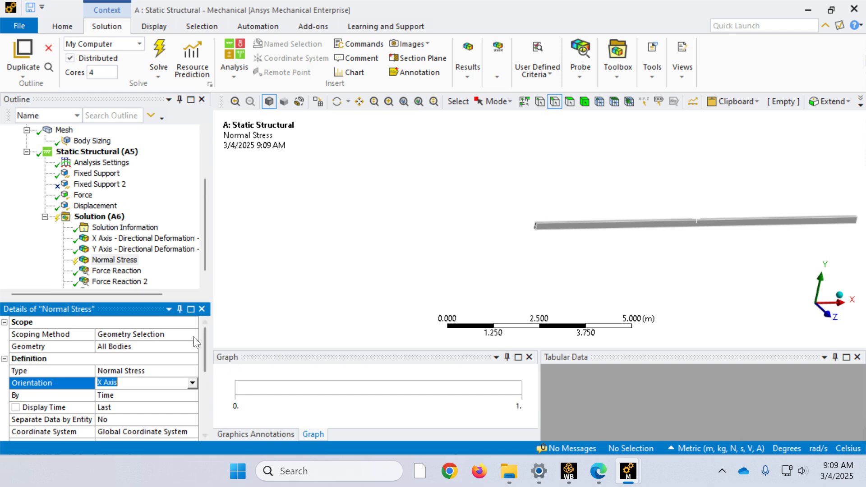
left_click(159, 53)
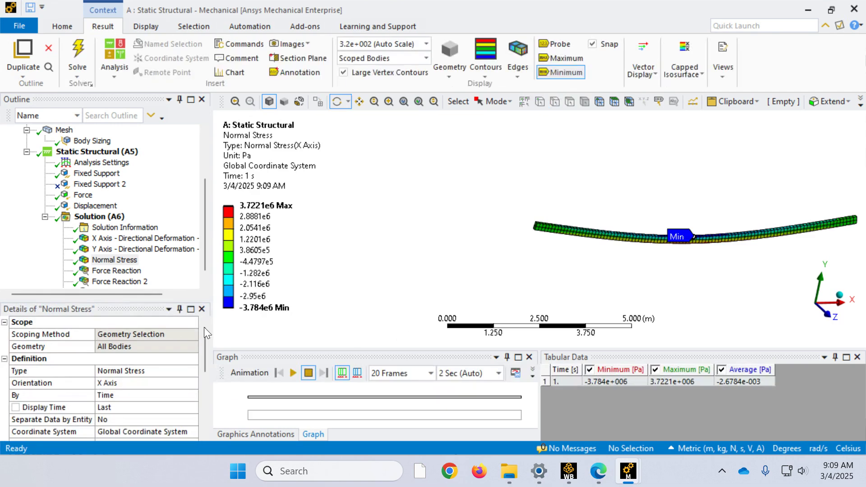
Step: Examine the normal stress distribution around midspan in the XY plane and show the maximum stress label
scroll(99, 212, "down", 1)
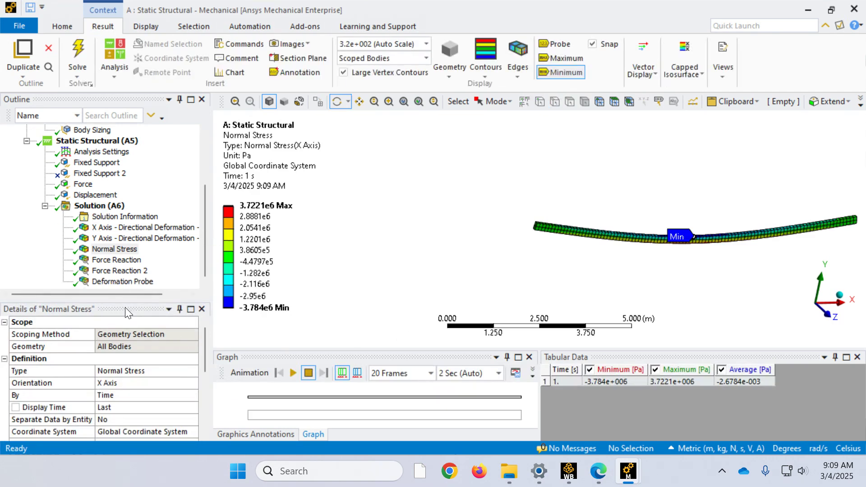
left_click(120, 250)
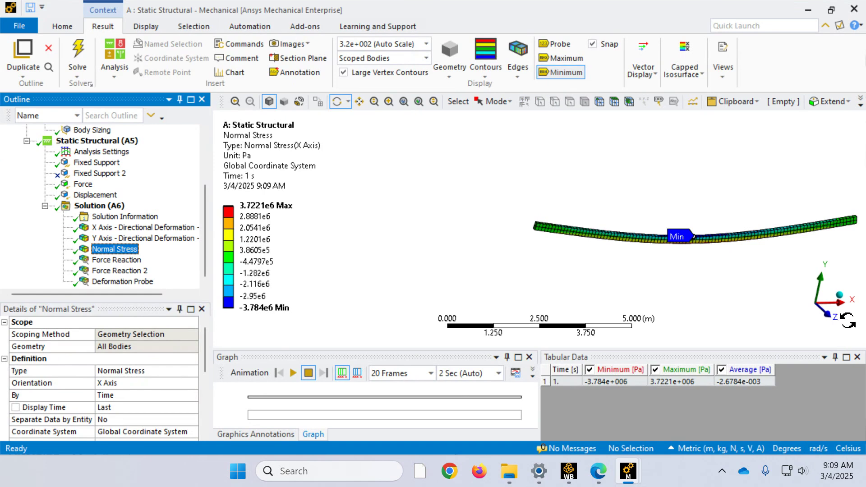
left_click(832, 323)
scroll(719, 243, "down", 2)
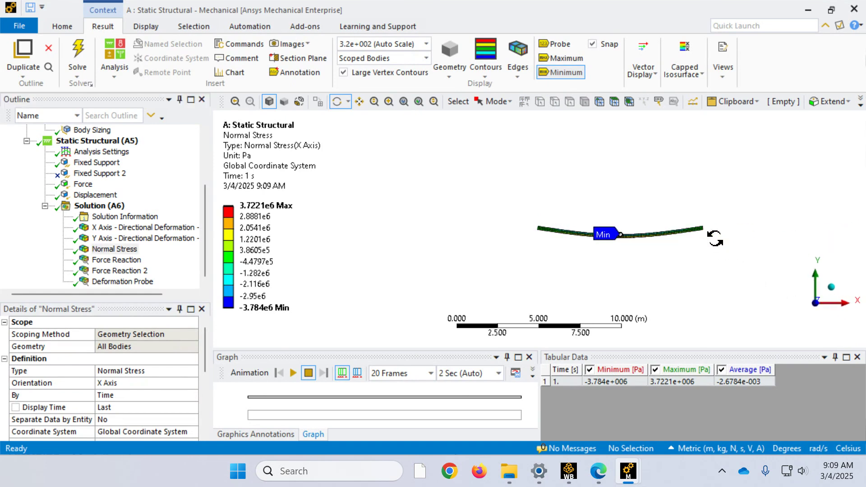
left_click_drag(733, 266, 532, 187)
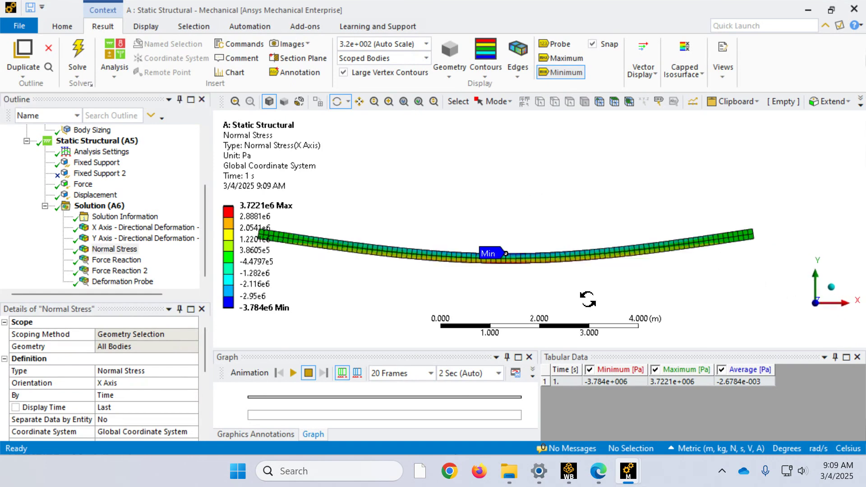
right_click_drag(570, 290, 462, 226)
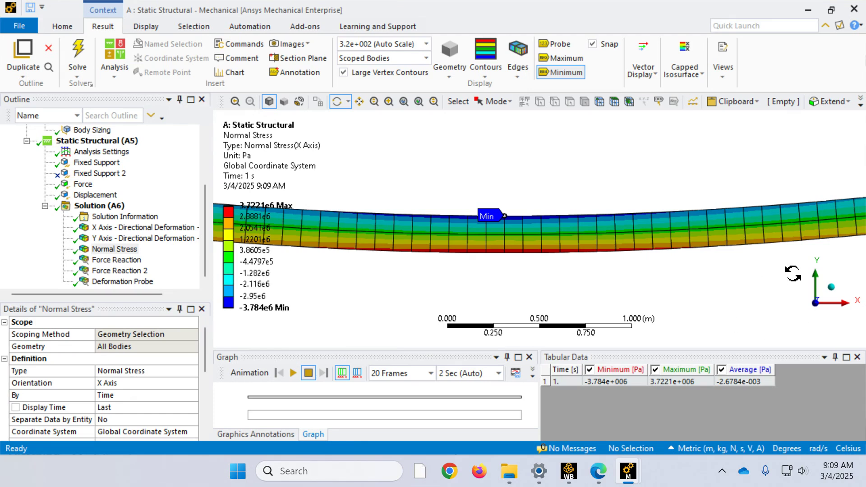
left_click(552, 55)
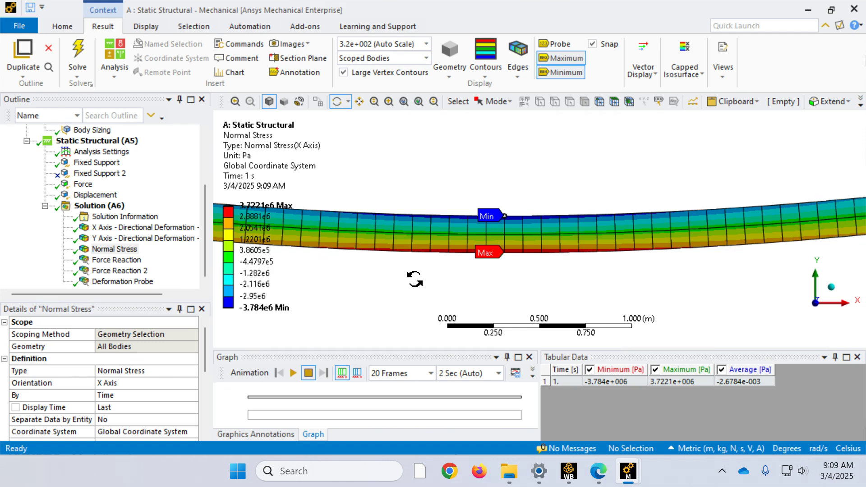
scroll(453, 277, "down", 4)
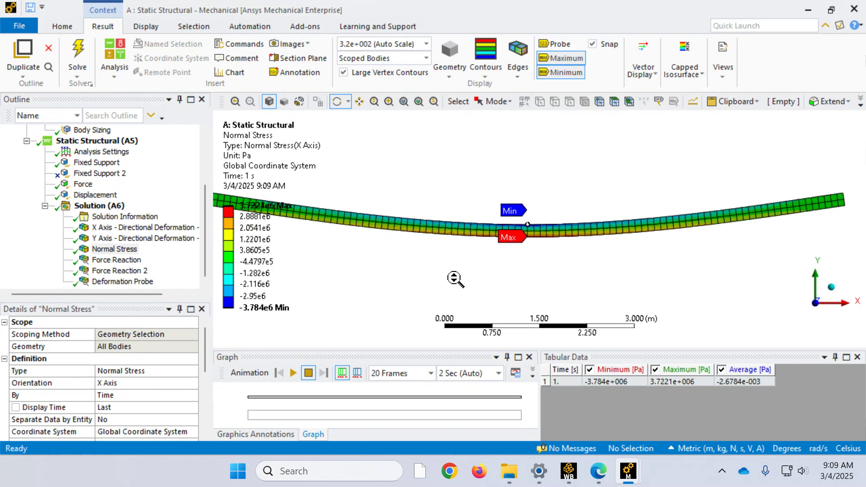
Step: Examine the X-axis normal stress distribution around midspan and at both ends of the deformed beam
scroll(559, 272, "up", 6)
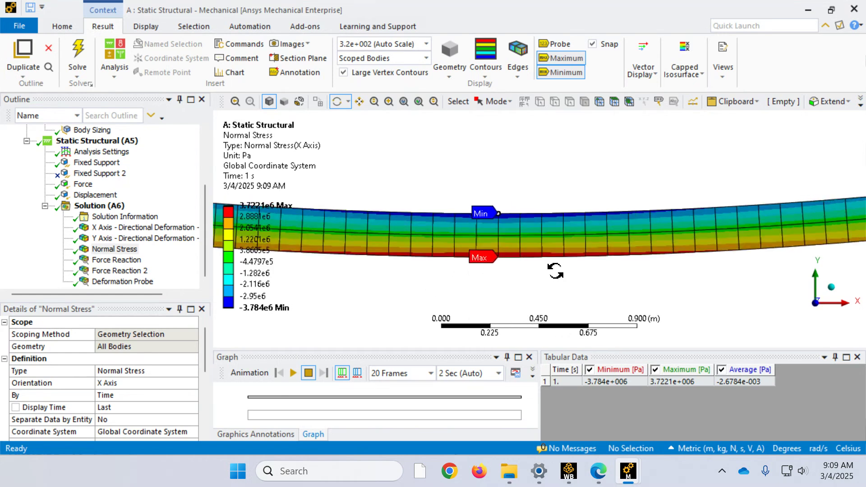
scroll(539, 275, "up", 3)
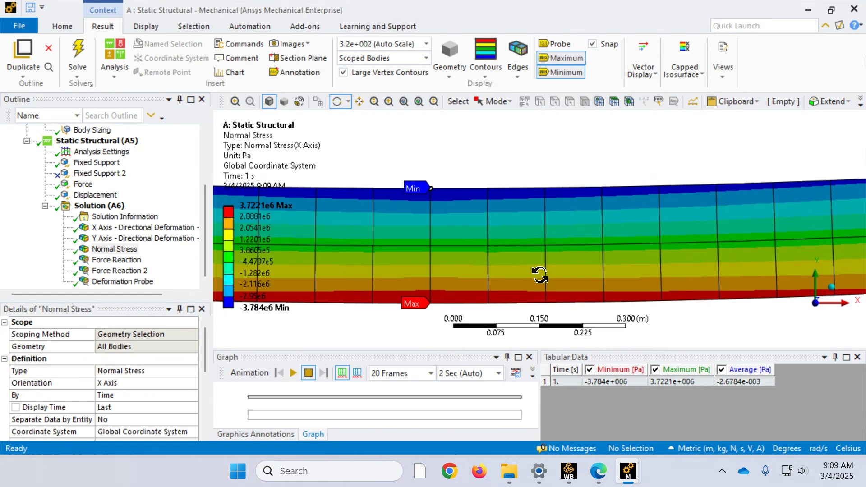
scroll(540, 275, "down", 10)
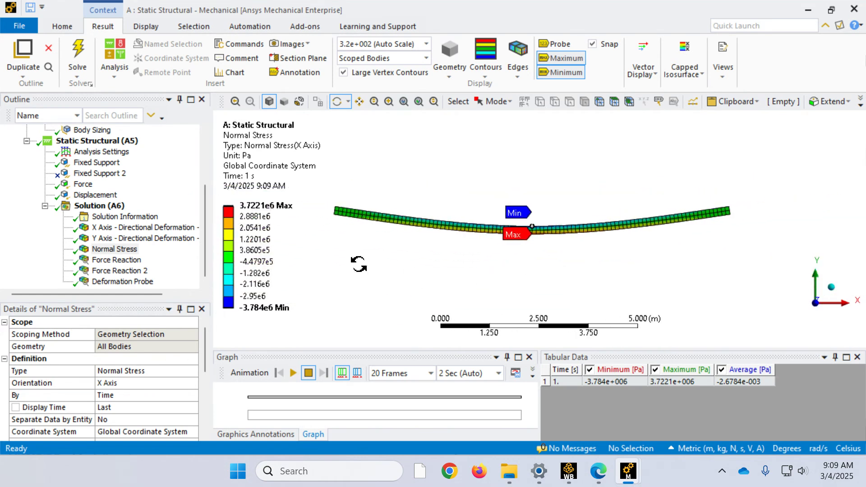
scroll(319, 195, "up", 6)
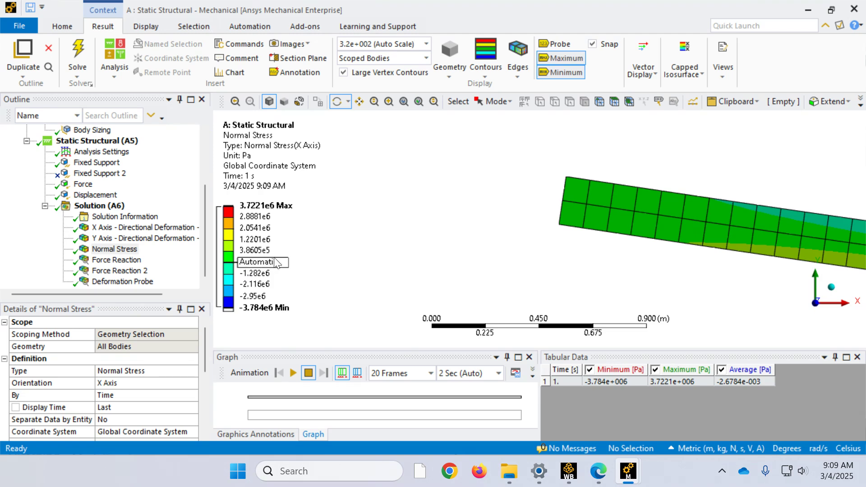
scroll(508, 205, "down", 6)
scroll(507, 205, "down", 4)
scroll(677, 228, "up", 8)
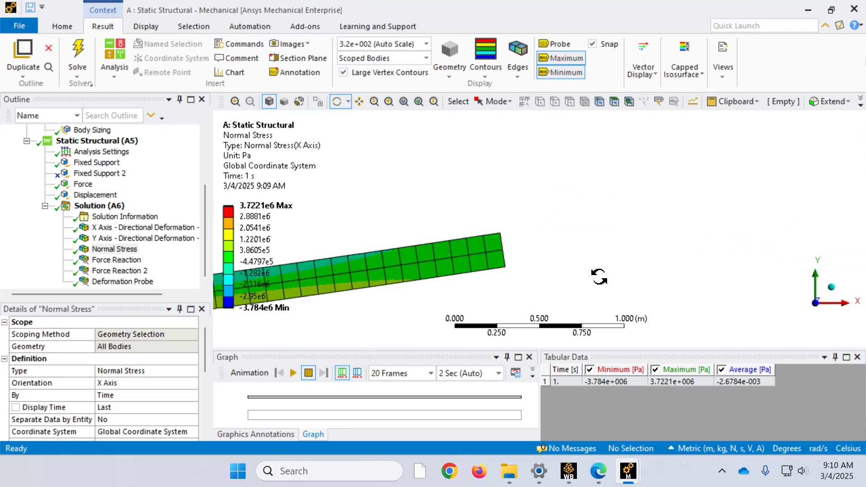
scroll(584, 248, "down", 8)
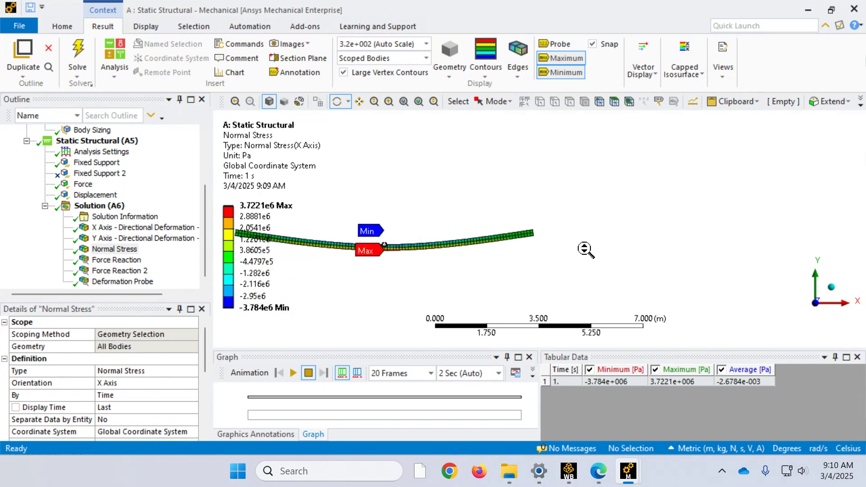
right_click_drag(561, 263, 392, 202)
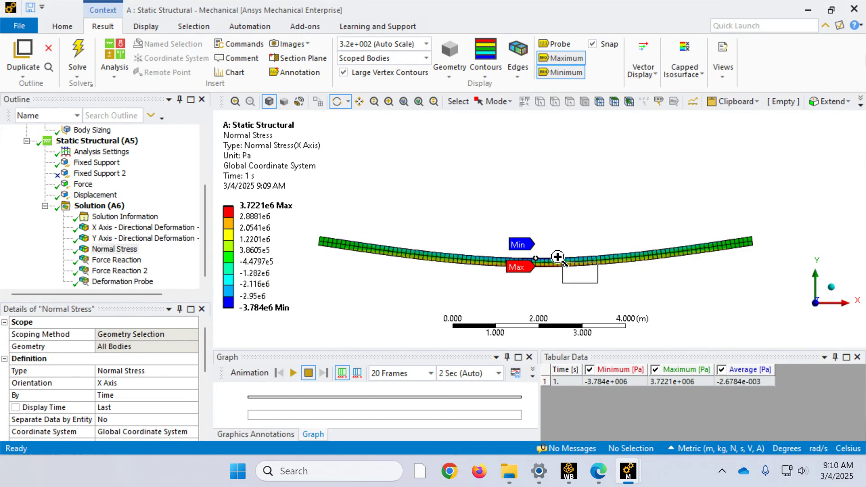
right_click_drag(589, 284, 514, 222)
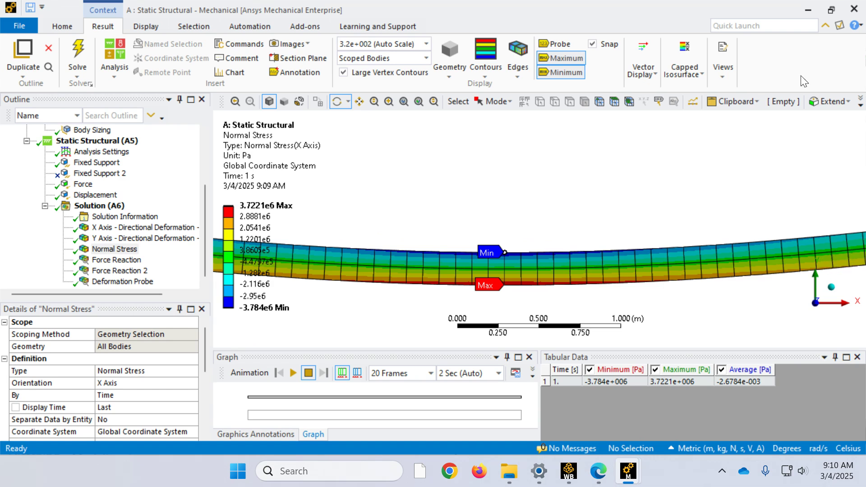
Step: Add a Shear Stress result for all bodies with XY Component orientation and solve it
left_click(99, 206)
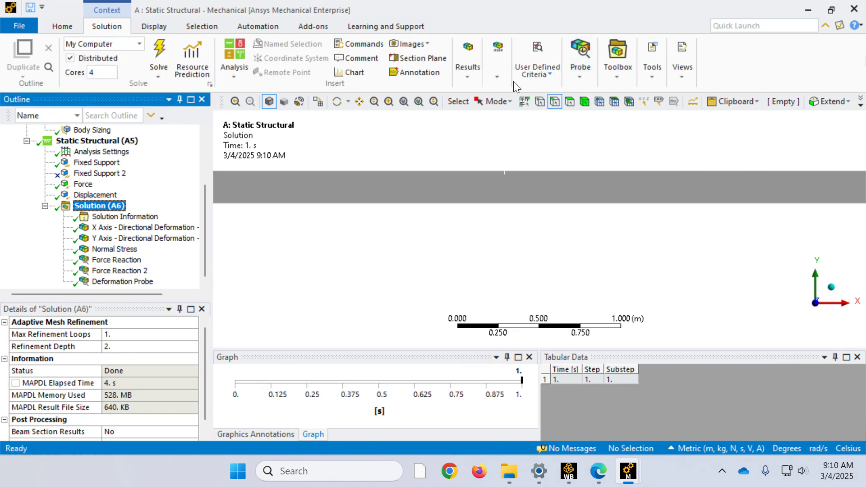
left_click(467, 68)
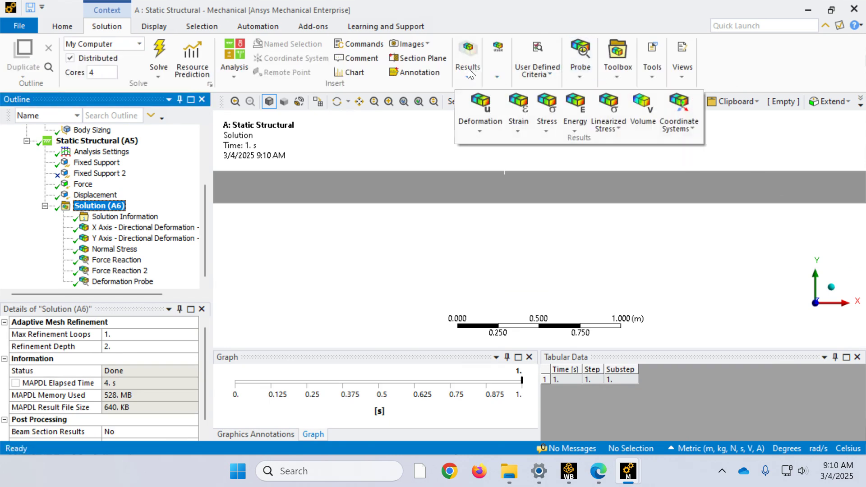
left_click(546, 119)
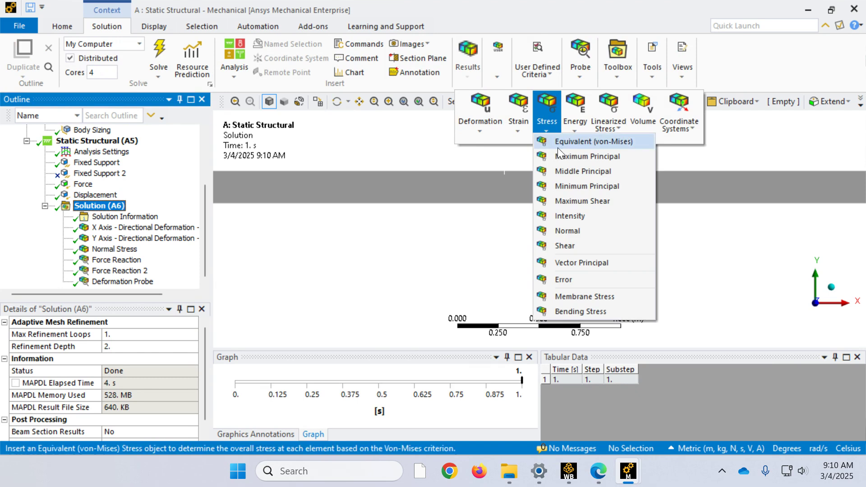
left_click(563, 246)
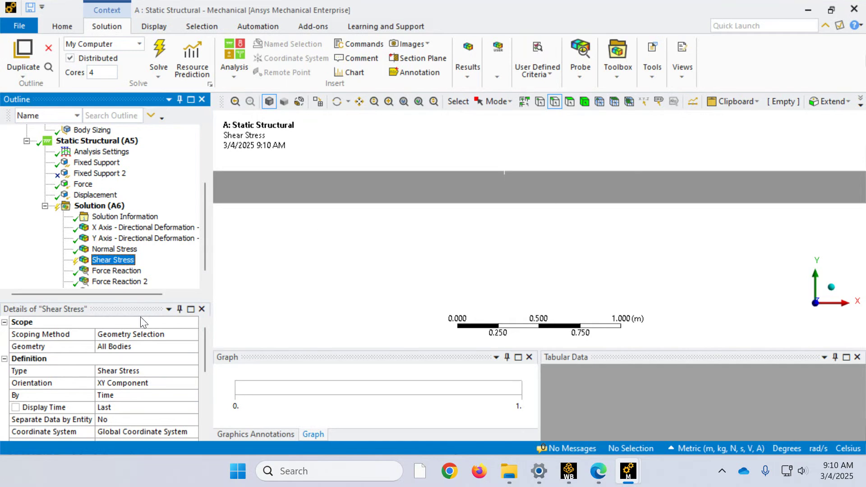
left_click(159, 53)
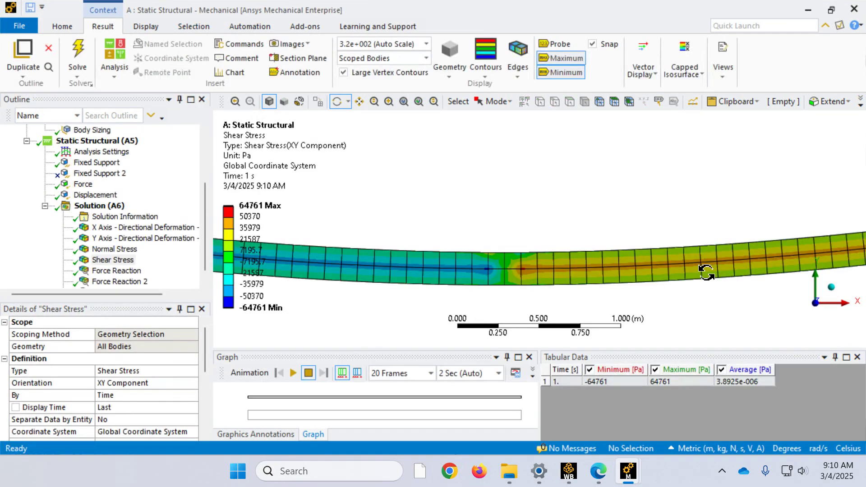
Step: Examine the XY shear stress distribution around midspan and at both beam ends, including the end face at the maximum label
scroll(549, 215, "down", 3)
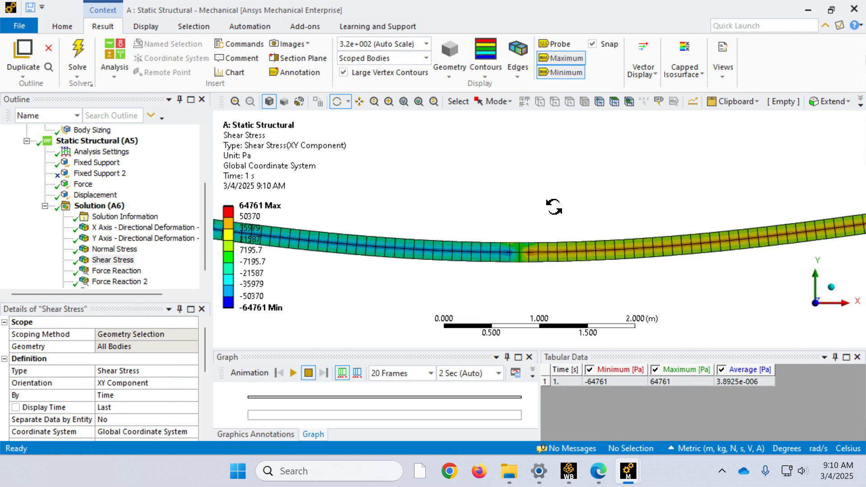
scroll(512, 239, "up", 5)
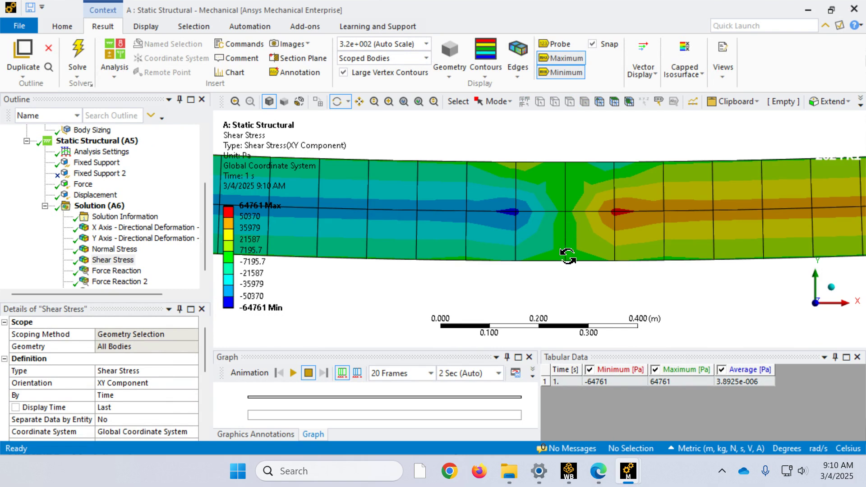
key("F7")
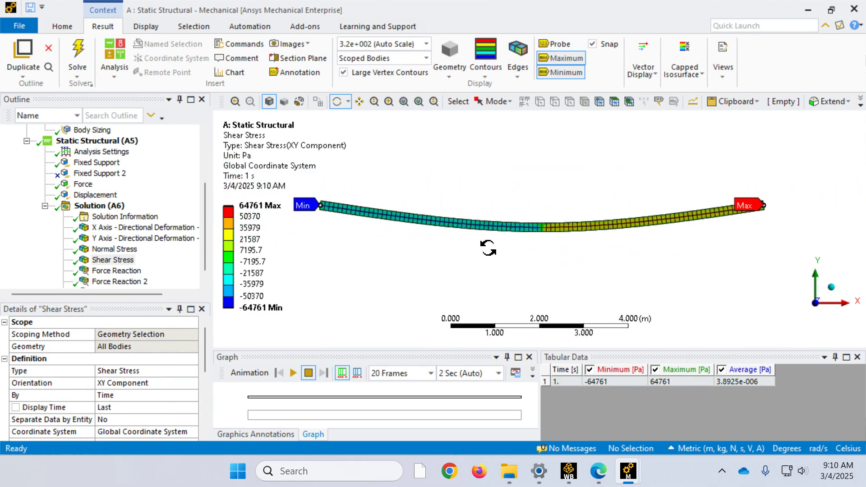
right_click_drag(339, 227, 302, 181)
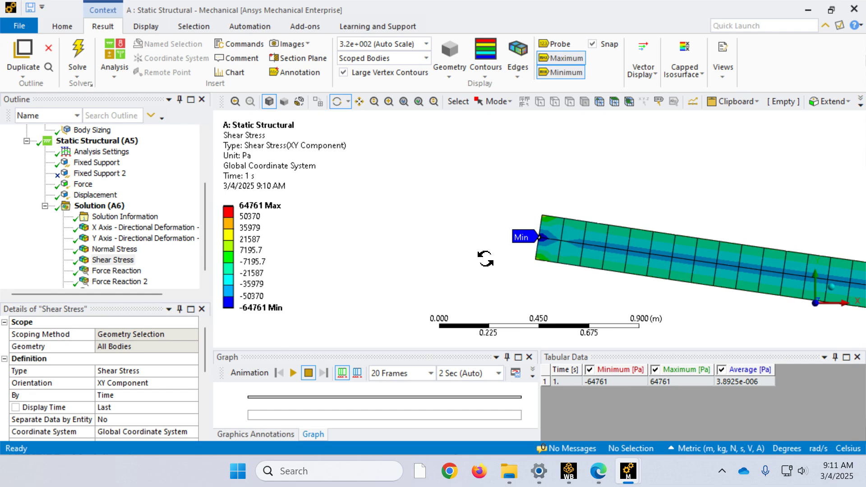
scroll(485, 253, "down", 5)
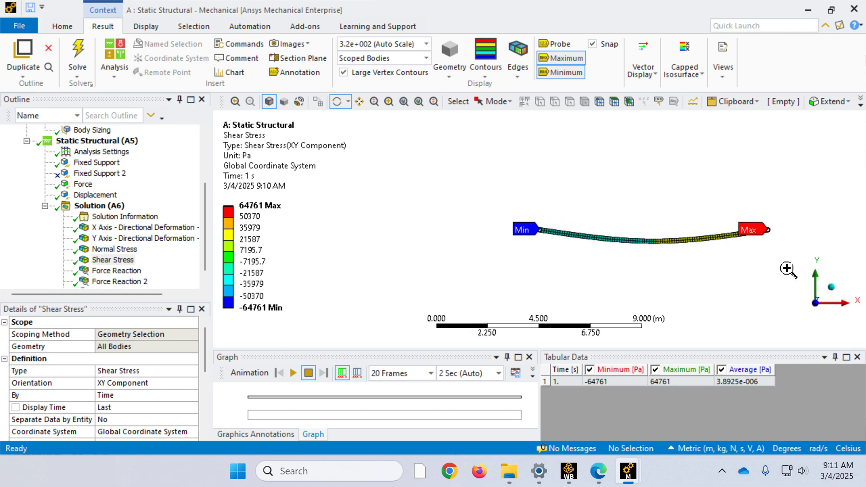
scroll(736, 218, "up", 3)
scroll(578, 199, "up", 3)
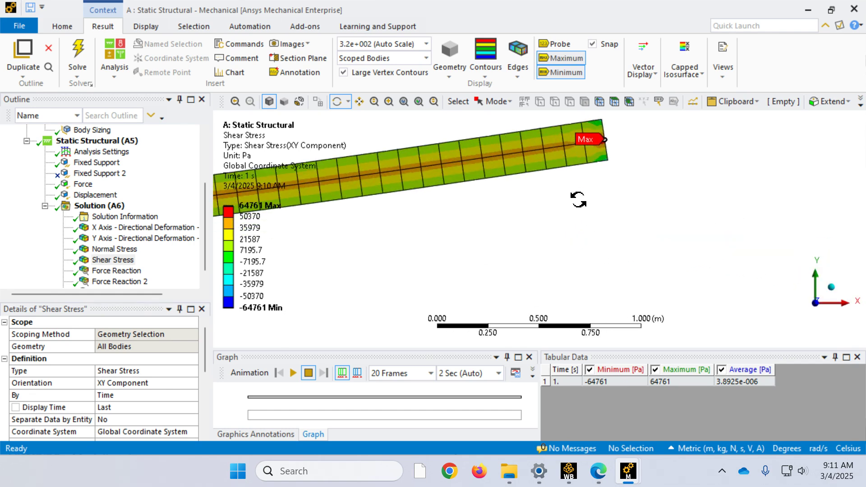
scroll(612, 189, "down", 2)
right_click_drag(613, 215, 552, 176)
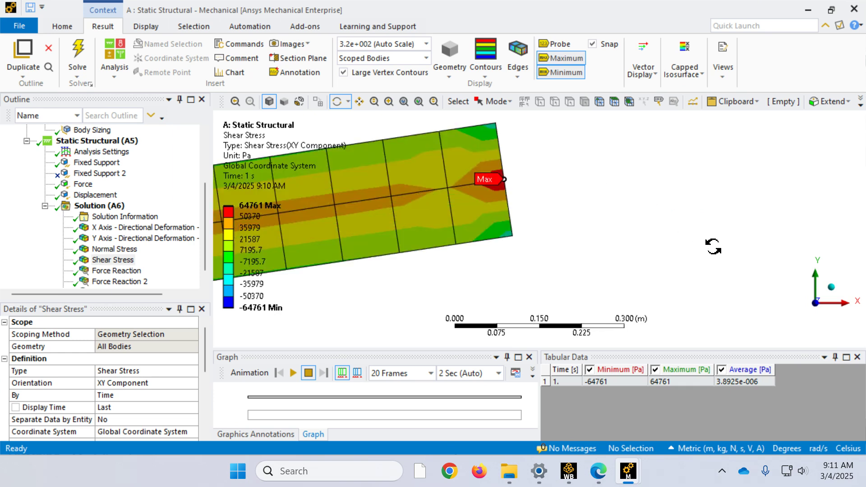
left_click_drag(538, 180, 498, 185)
left_click_drag(419, 193, 383, 246)
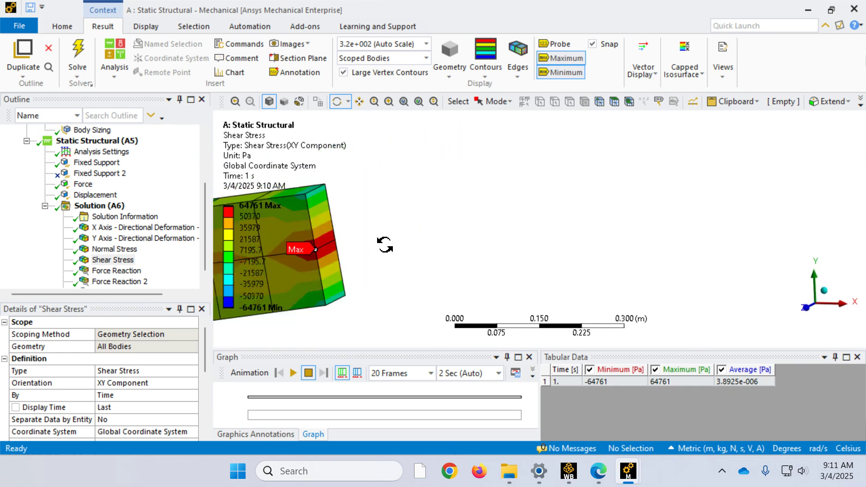
right_click_drag(347, 282, 253, 127)
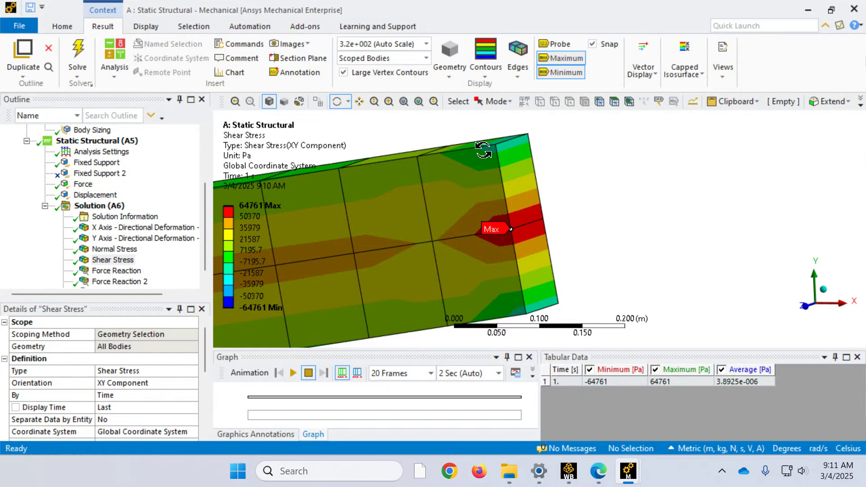
Step: Add a Normal Elastic Strain result for all bodies with X Axis orientation, solve it, and inspect the strain around midspan
left_click(99, 206)
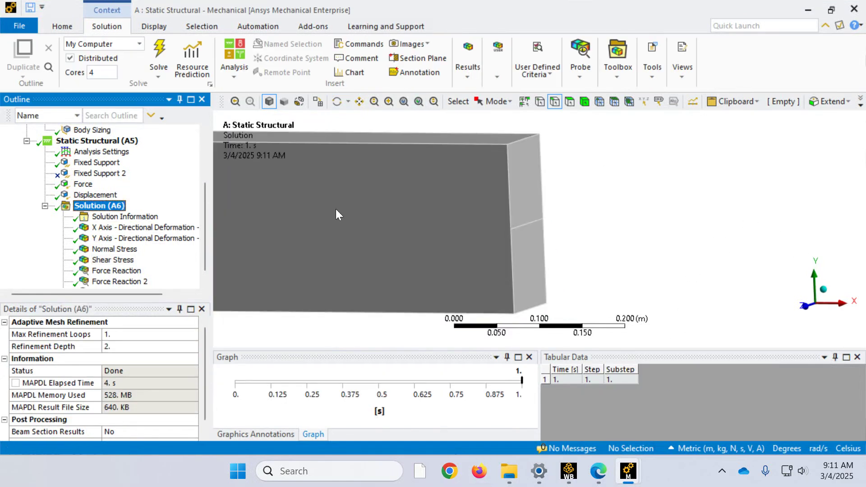
left_click(473, 79)
left_click(524, 120)
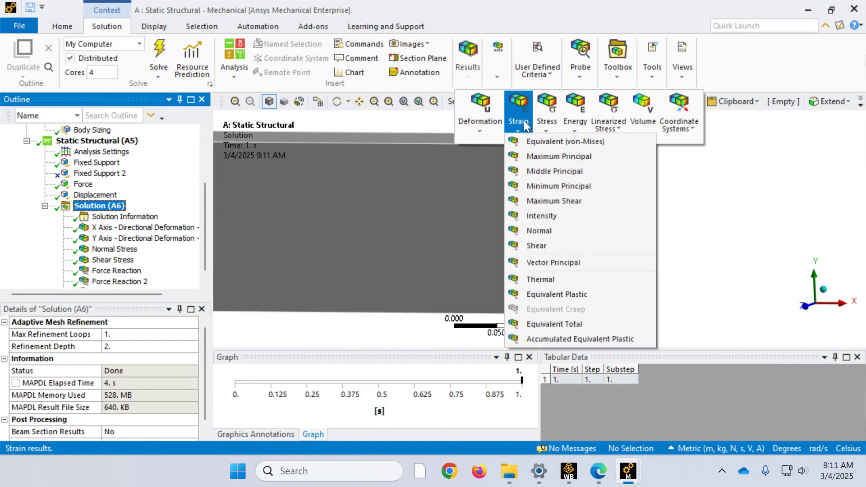
left_click(550, 232)
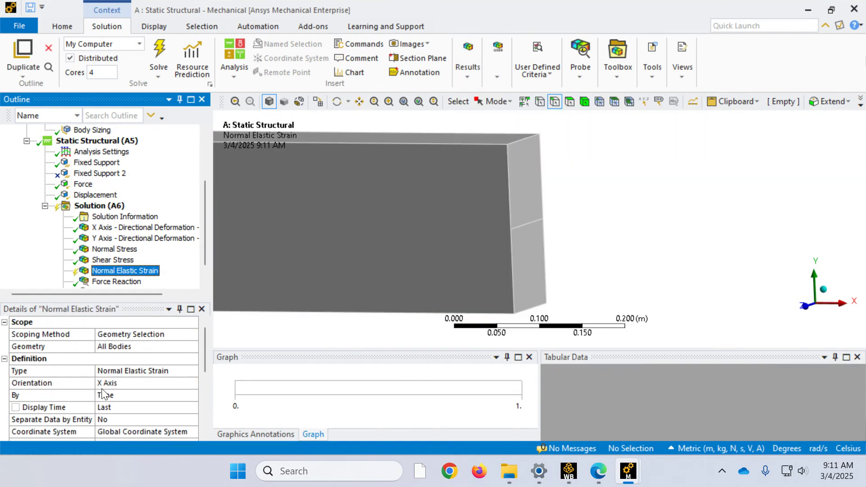
left_click(162, 50)
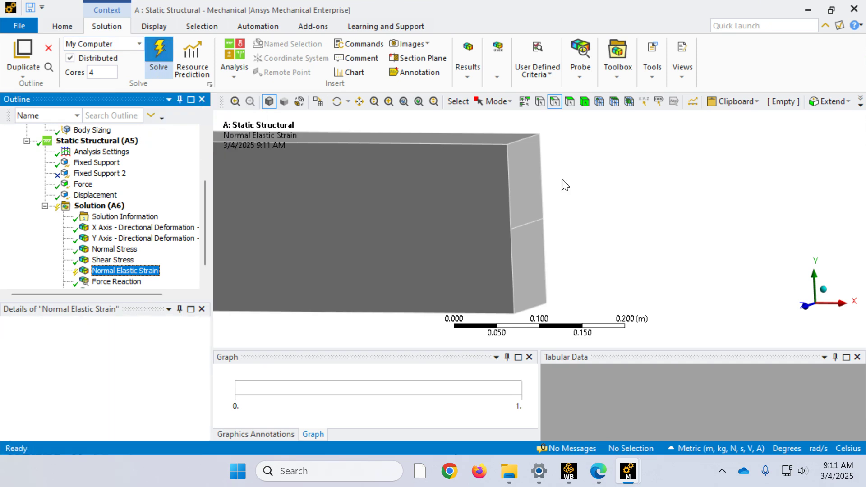
scroll(654, 218, "down", 10)
scroll(402, 236, "down", 5)
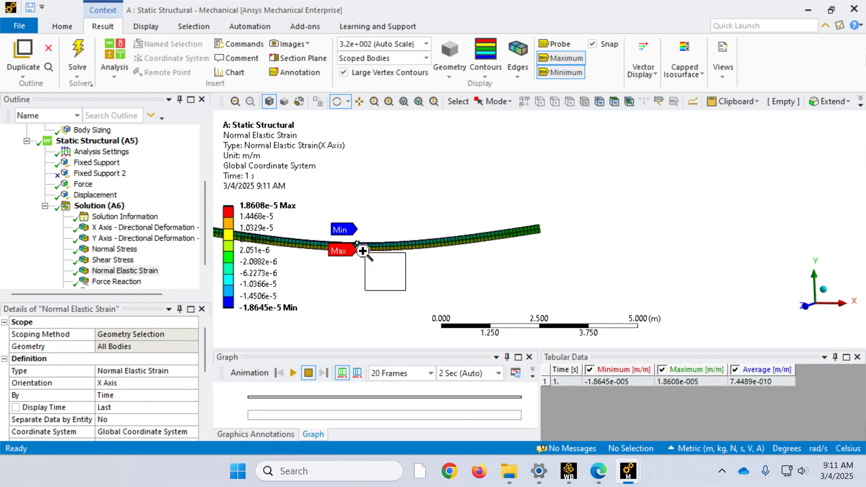
right_click_drag(382, 269, 310, 209)
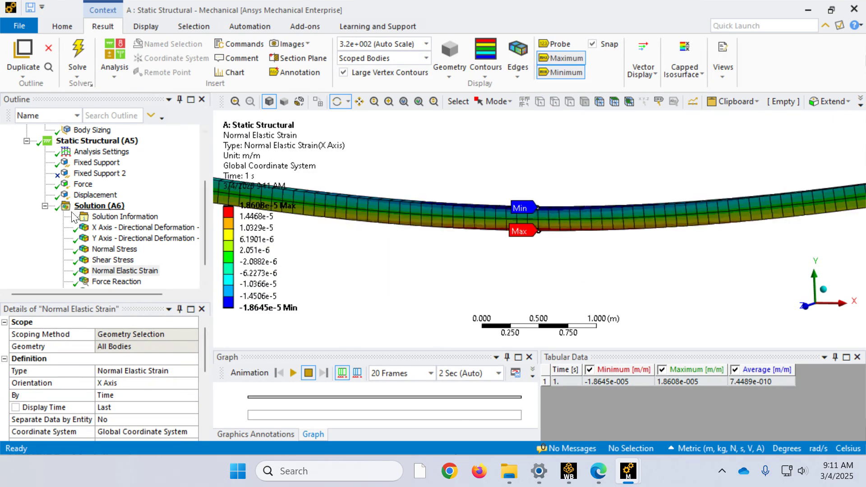
scroll(378, 264, "down", 4)
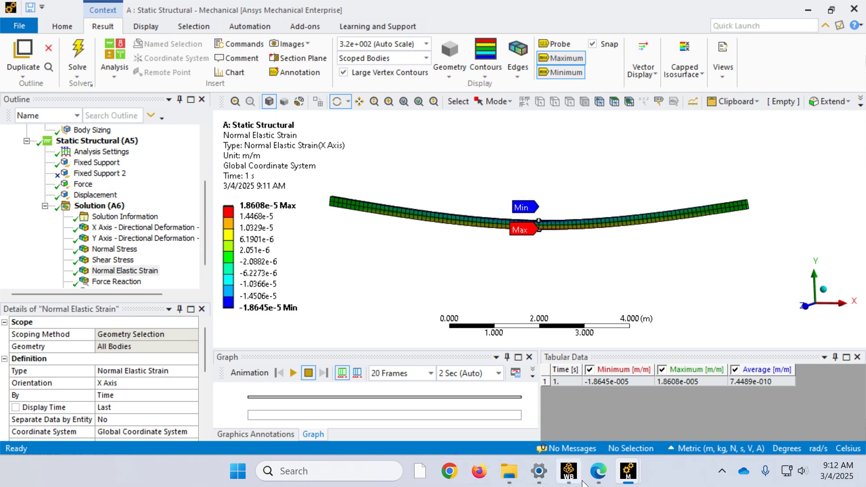
mouse_move(598, 472)
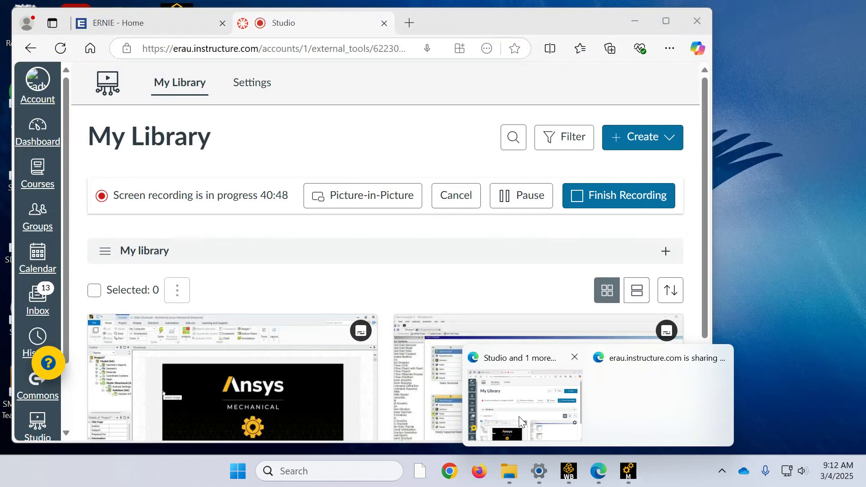
left_click(521, 417)
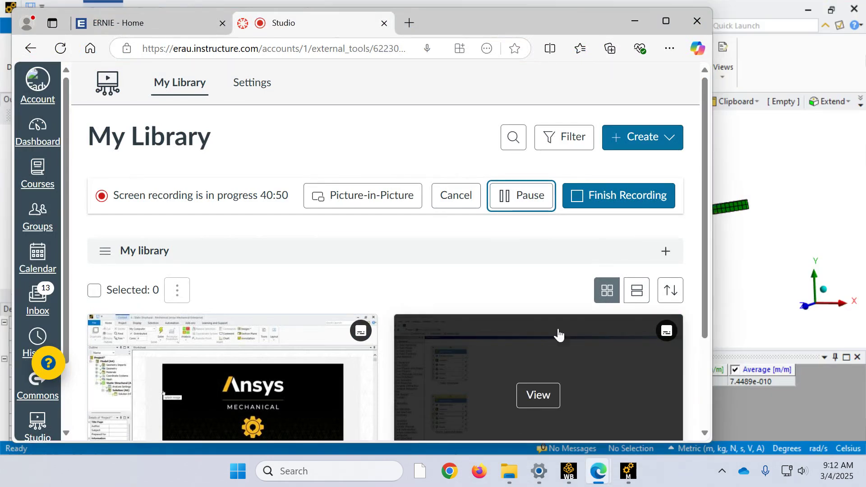